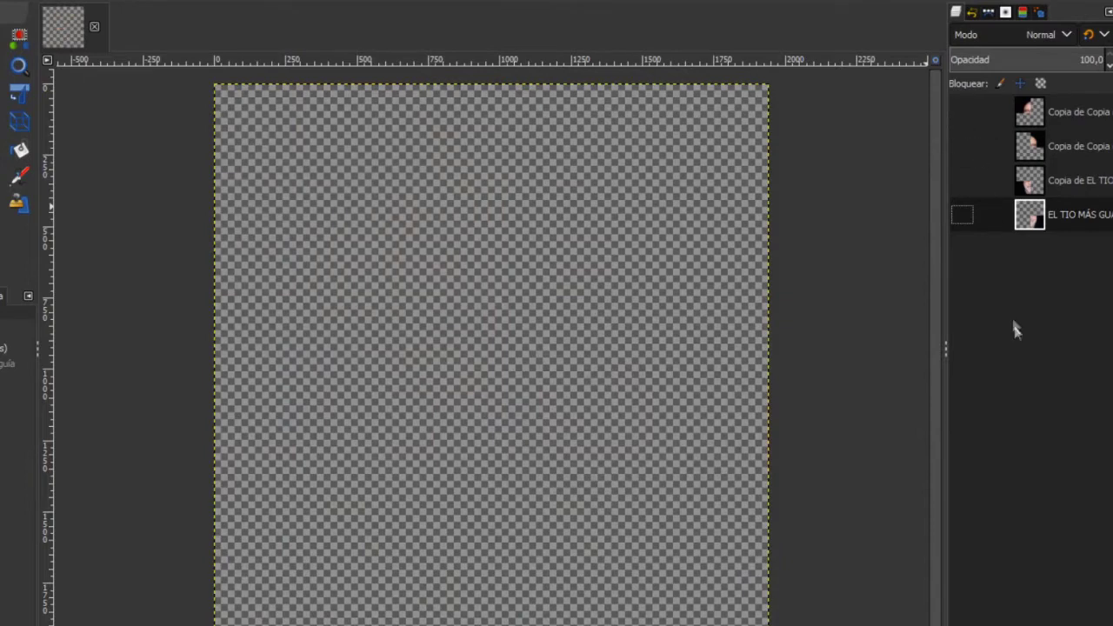
Show all four hidden quadrant layers so the complete portrait is assembled on the canvas
left_click(963, 212)
left_click(962, 183)
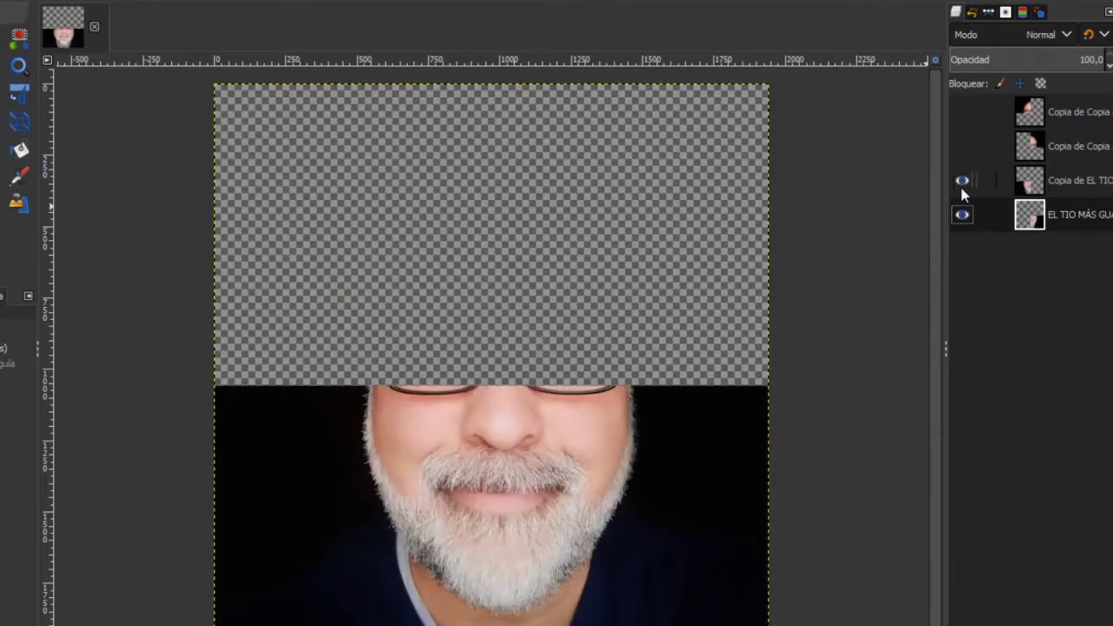
left_click(966, 151)
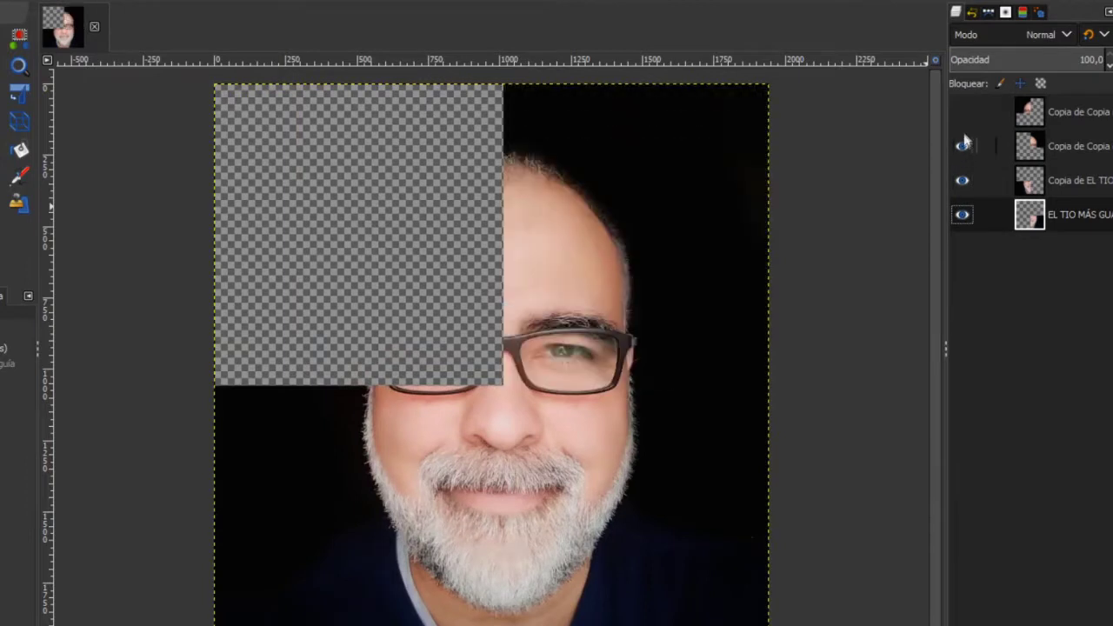
left_click(963, 109)
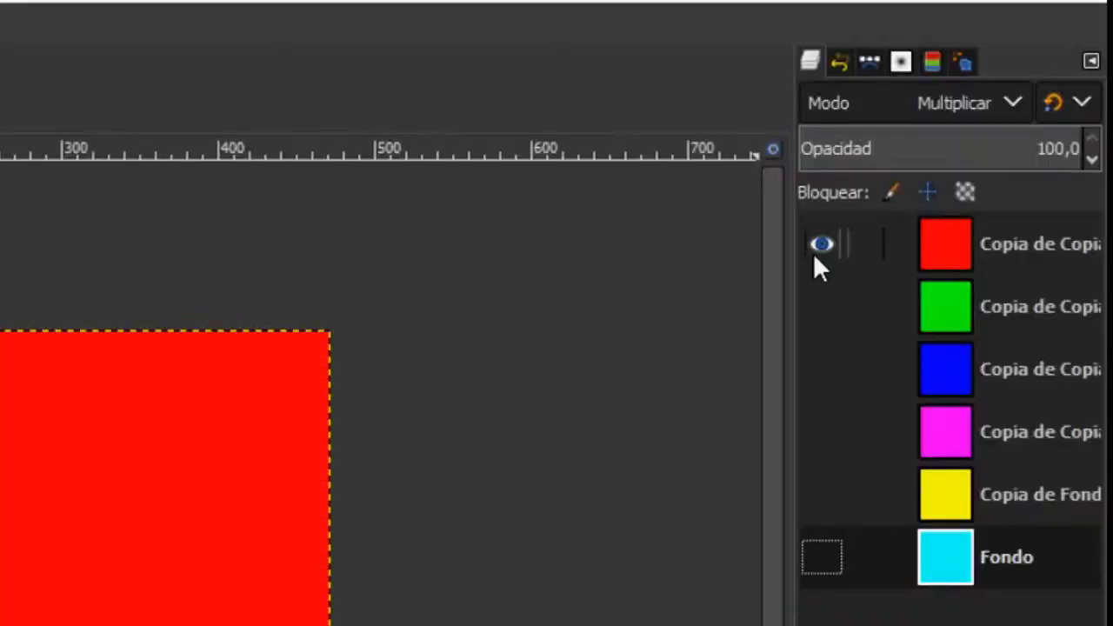
Toggle the visibility of the red, green and blue layers to inspect each colour on the canvas
left_click(818, 256)
left_click(825, 301)
left_click(826, 300)
left_click(826, 367)
left_click(822, 246)
left_click(823, 301)
left_click(824, 301)
left_click(822, 245)
left_click(822, 306)
left_click(822, 244)
left_click(822, 244)
left_click(824, 368)
left_click(824, 369)
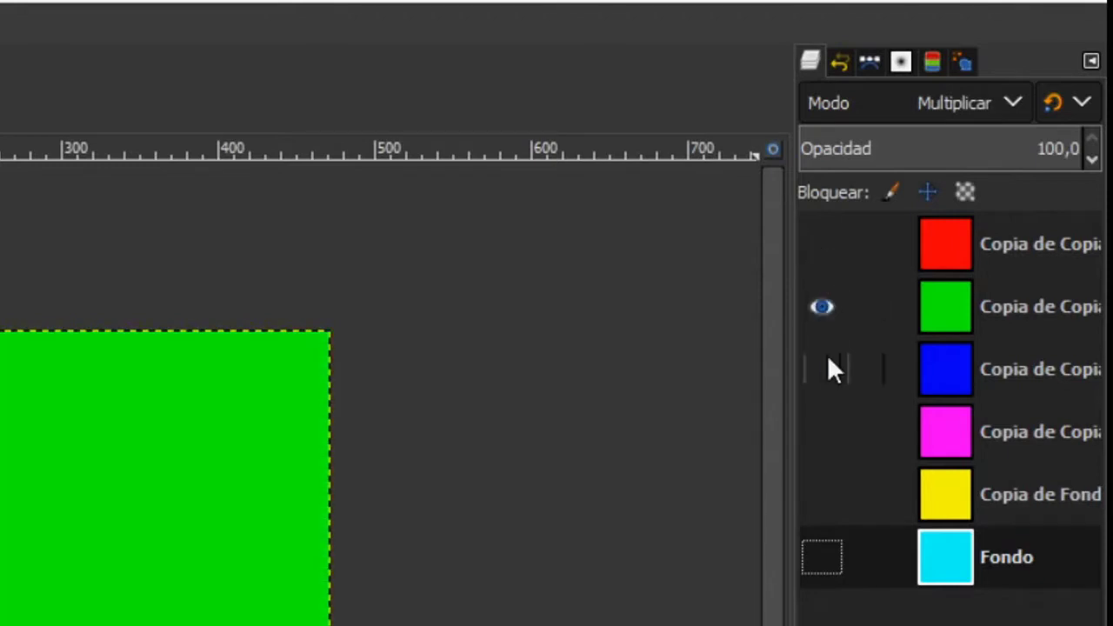
Toggle the magenta, yellow and cyan layers individually and in combination to examine how they blend in Multiply mode
left_click(822, 306)
left_click(822, 432)
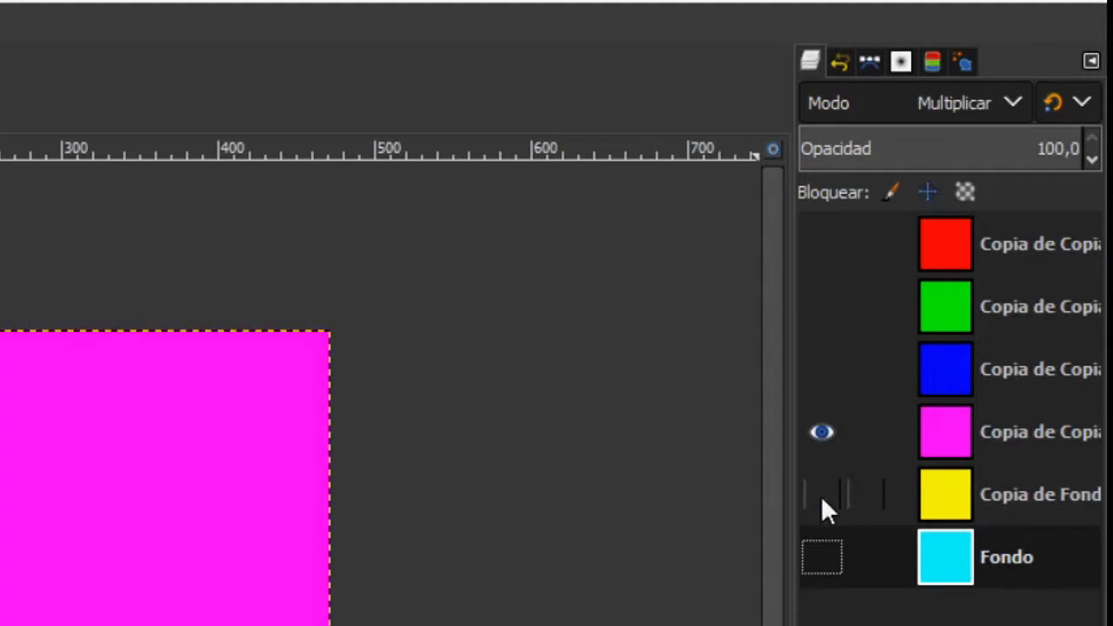
left_click(817, 558)
left_click(818, 558)
left_click(822, 432)
left_click(822, 495)
left_click(822, 433)
left_click(822, 432)
left_click(821, 557)
left_click(821, 433)
left_click(823, 435)
left_click(822, 495)
left_click(822, 368)
left_click(822, 306)
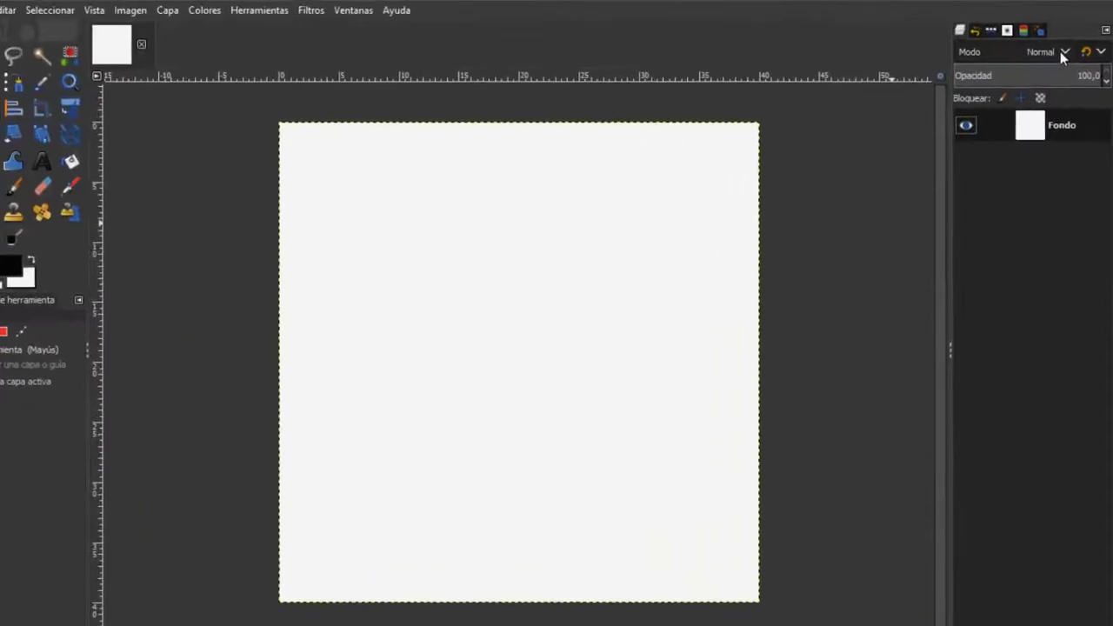
Examine the list of blend modes available for the Fondo layer
left_click(1061, 51)
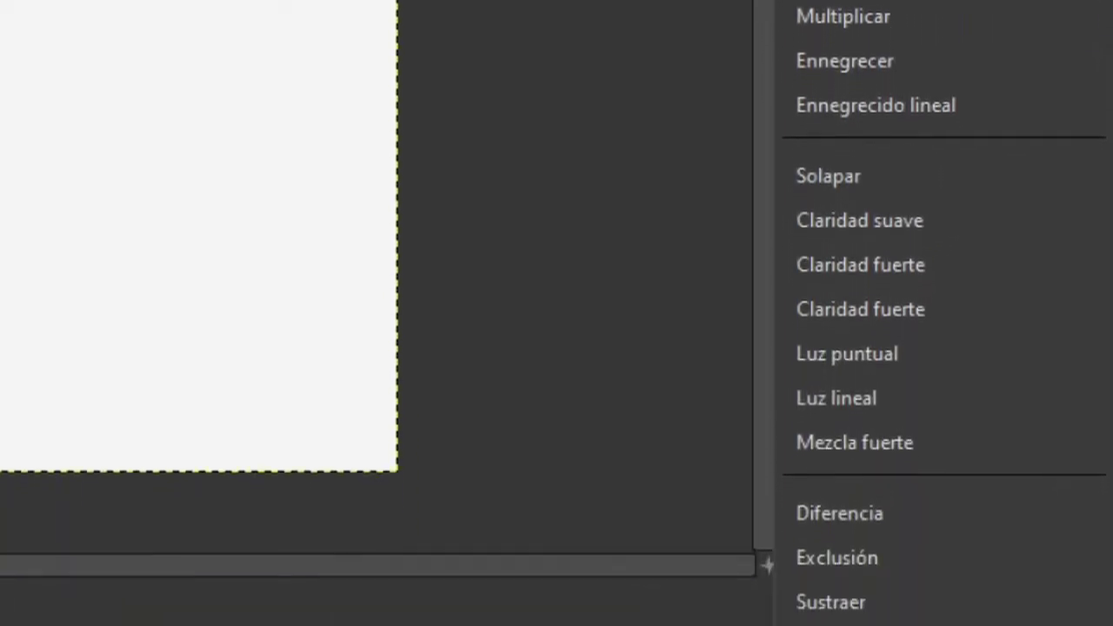
key("Escape")
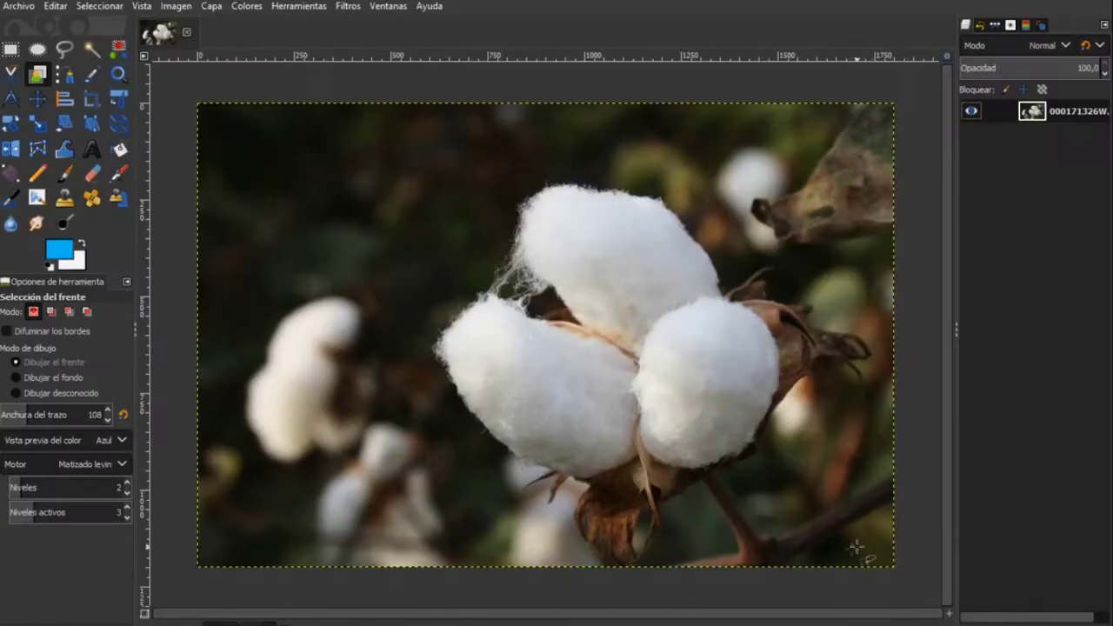
Isolate the lower-left cotton boll with a free selection and rotate it until it lies roughly horizontal
left_click(64, 49)
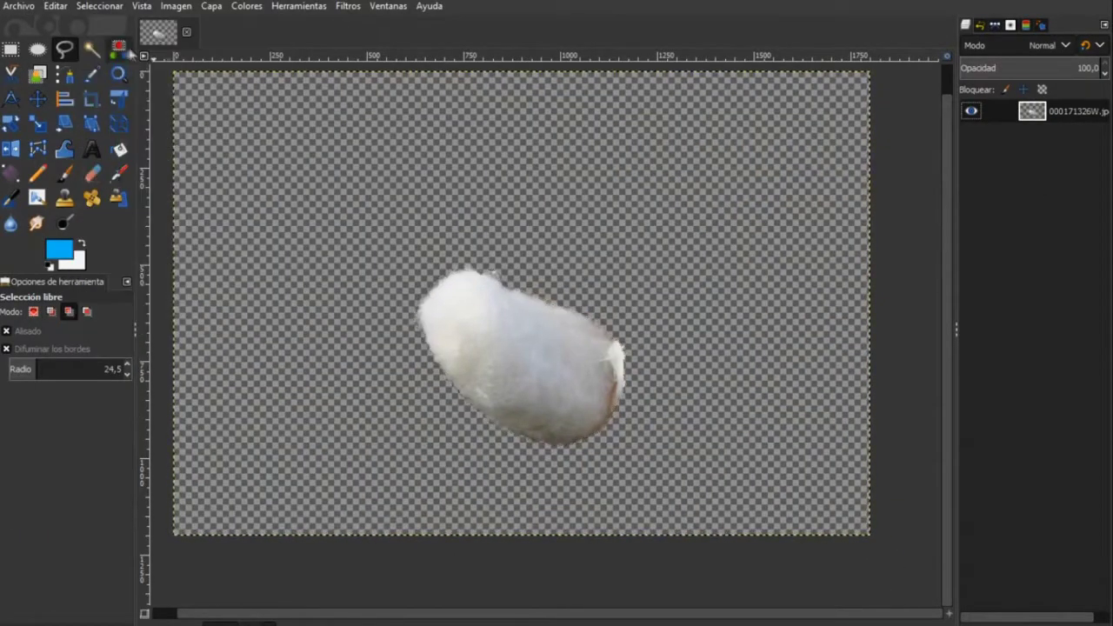
left_click(11, 123)
left_click_drag(905, 287, 927, 224)
key("Return")
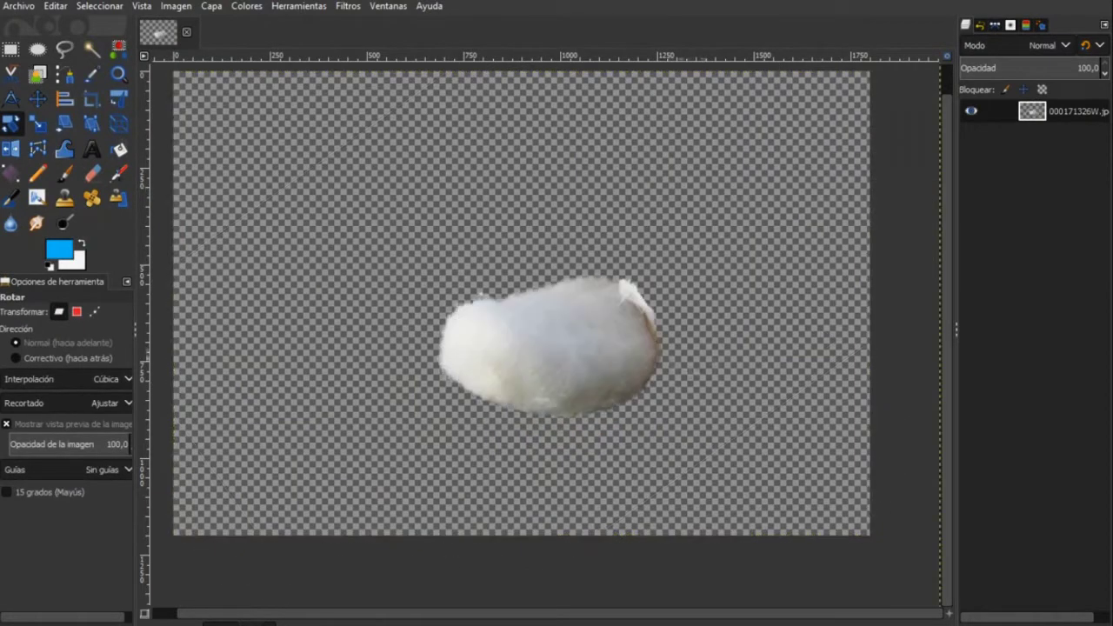
Select the cotton shape by fuzzy-selecting the transparent background and inverting the selection
scroll(692, 380, "up", 2)
left_click(92, 49)
left_click(228, 148)
left_click(115, 8)
left_click(118, 62)
Set the foreground colour to a greyish blue and airbrush the right edge of the cotton shape
left_click(119, 173)
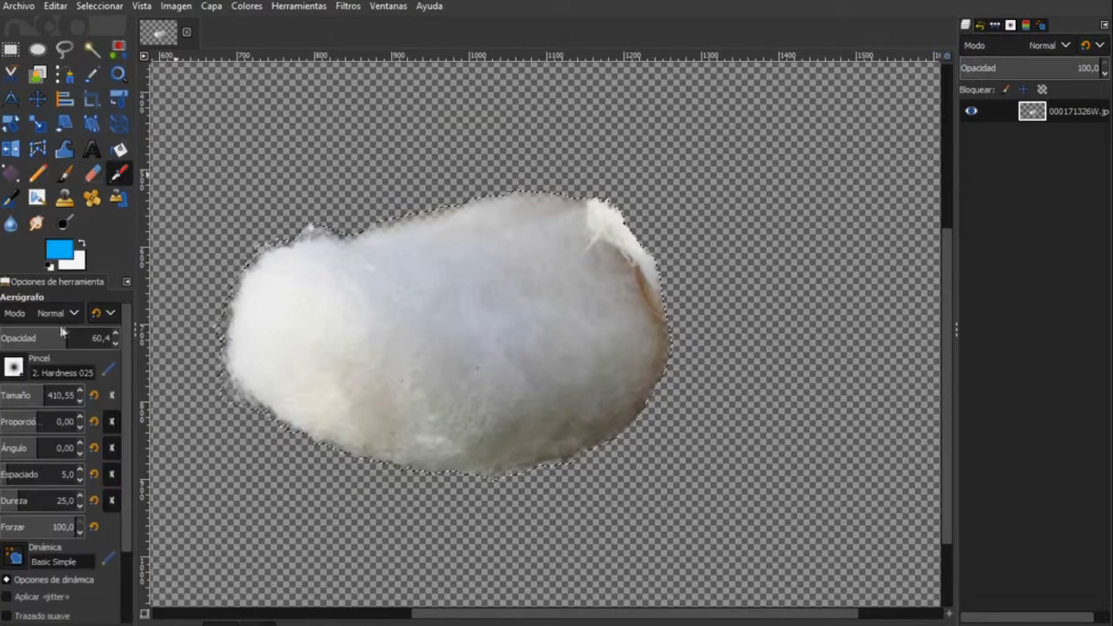
left_click(13, 367)
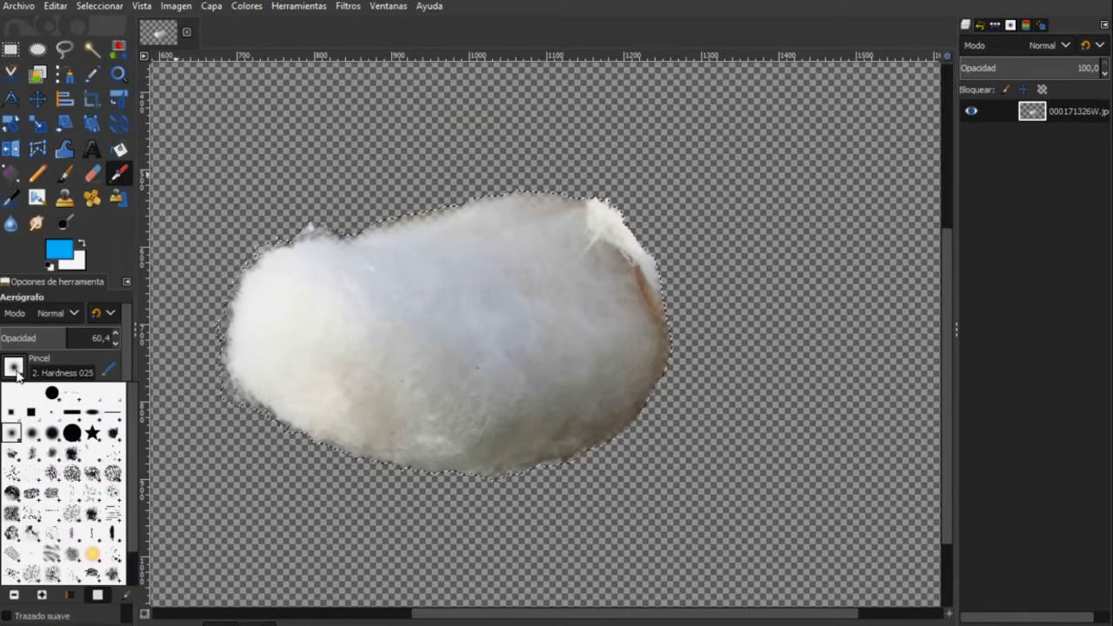
left_click(59, 250)
left_click_drag(487, 110, 867, 127)
left_click(992, 381)
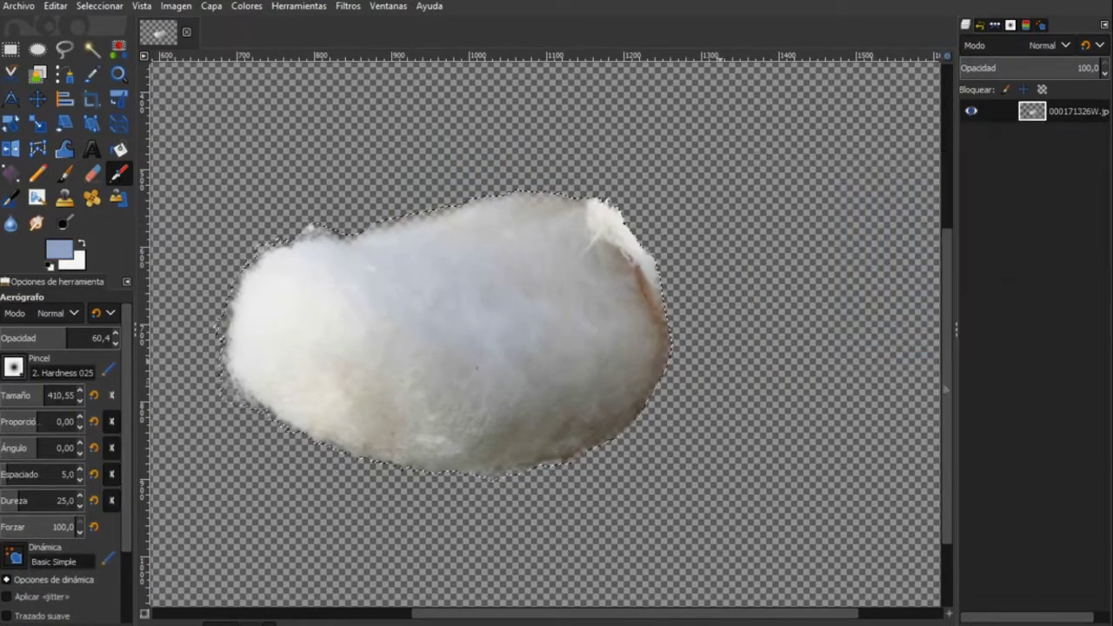
left_click(706, 409)
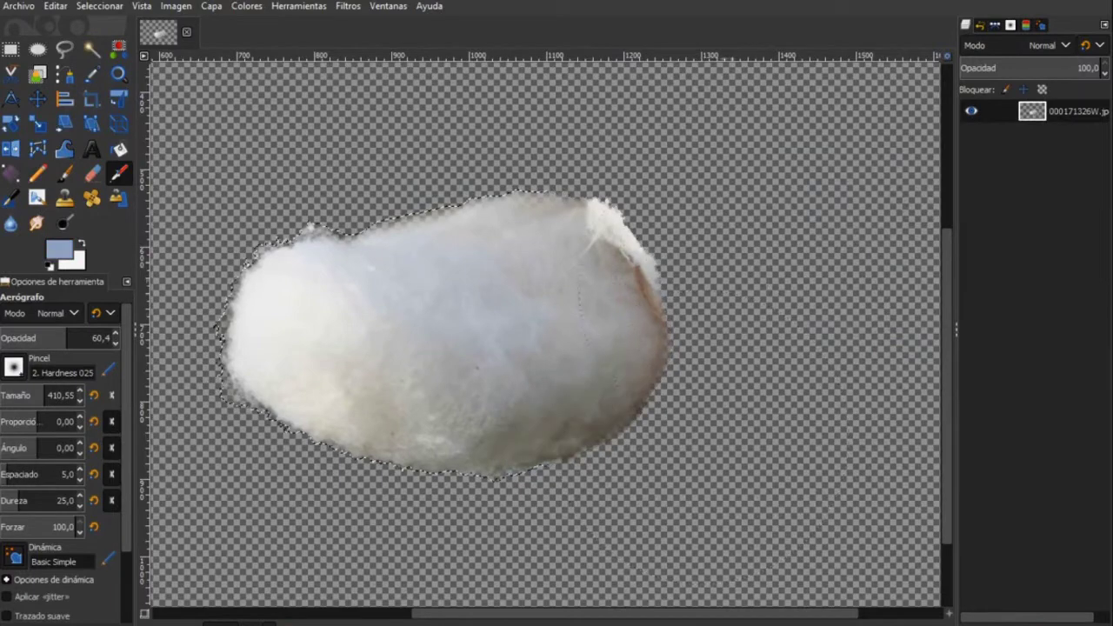
Set the foreground colour to black (000000) and airbrush the lower-left edge of the cotton shape at 15.3 opacity
left_click(59, 251)
left_click(783, 317)
left_click(19, 337)
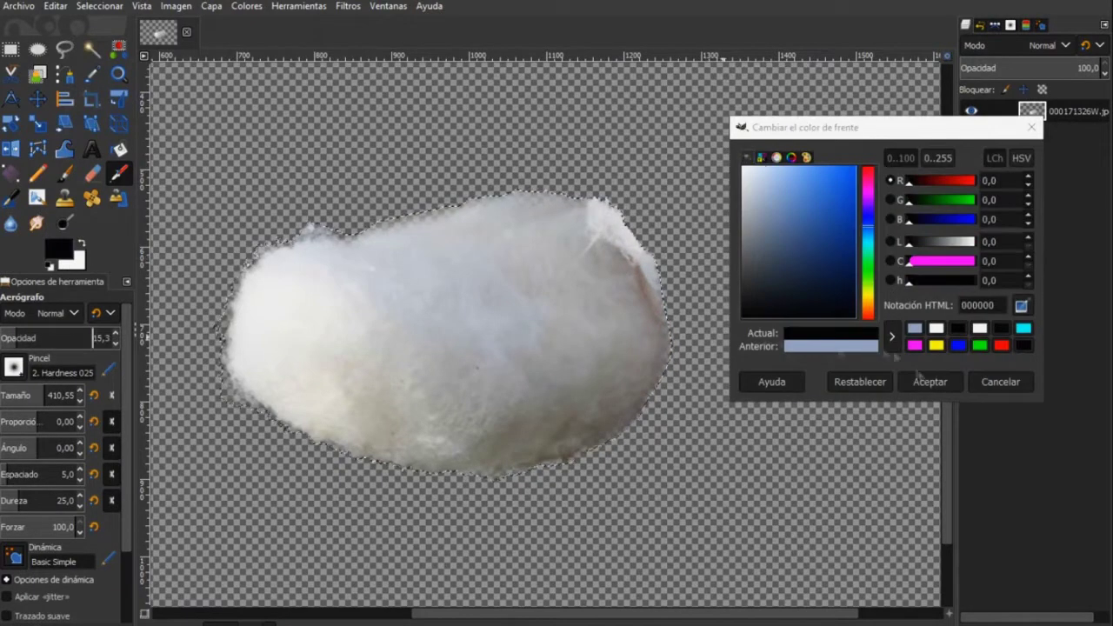
left_click(931, 380)
scroll(540, 331, "down", 2)
mouse_move(296, 366)
left_mouse_down()
mouse_move(233, 369)
mouse_move(248, 317)
mouse_move(261, 336)
left_mouse_up()
Set the airbrush to 34.7 opacity and size 228.10, and shade the underside and right side of the cotton shape
left_click_drag(19, 338, 38, 337)
left_click_drag(43, 395, 31, 394)
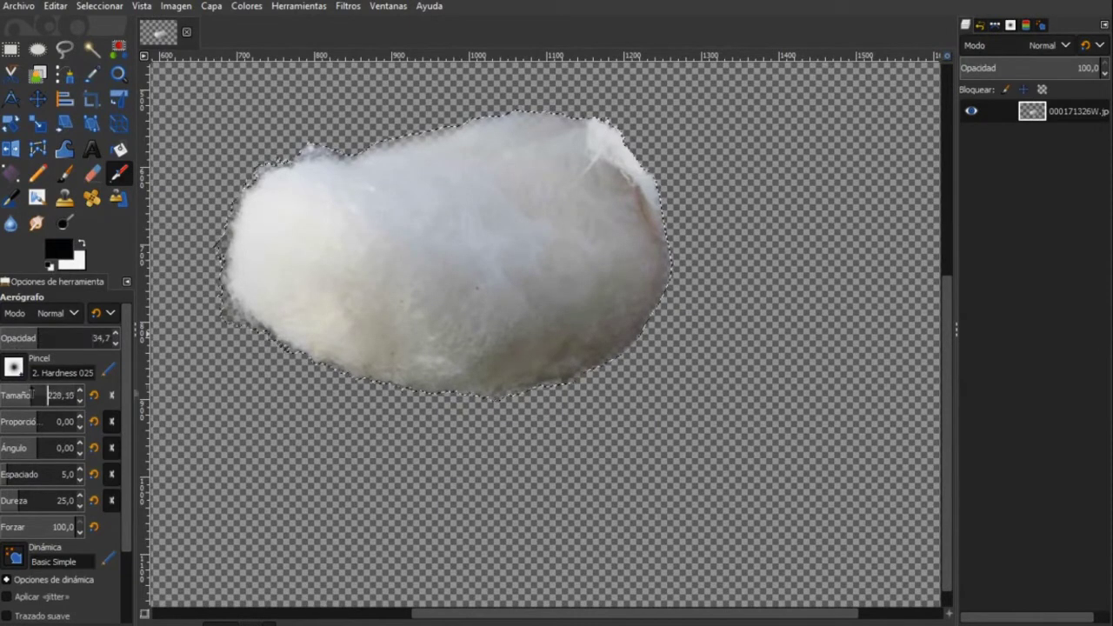
mouse_move(304, 348)
left_mouse_down()
mouse_move(422, 322)
mouse_move(557, 313)
mouse_move(605, 213)
left_mouse_up()
Switch to the Eraser tool and clear the selection around the cotton cloud
left_click(92, 173)
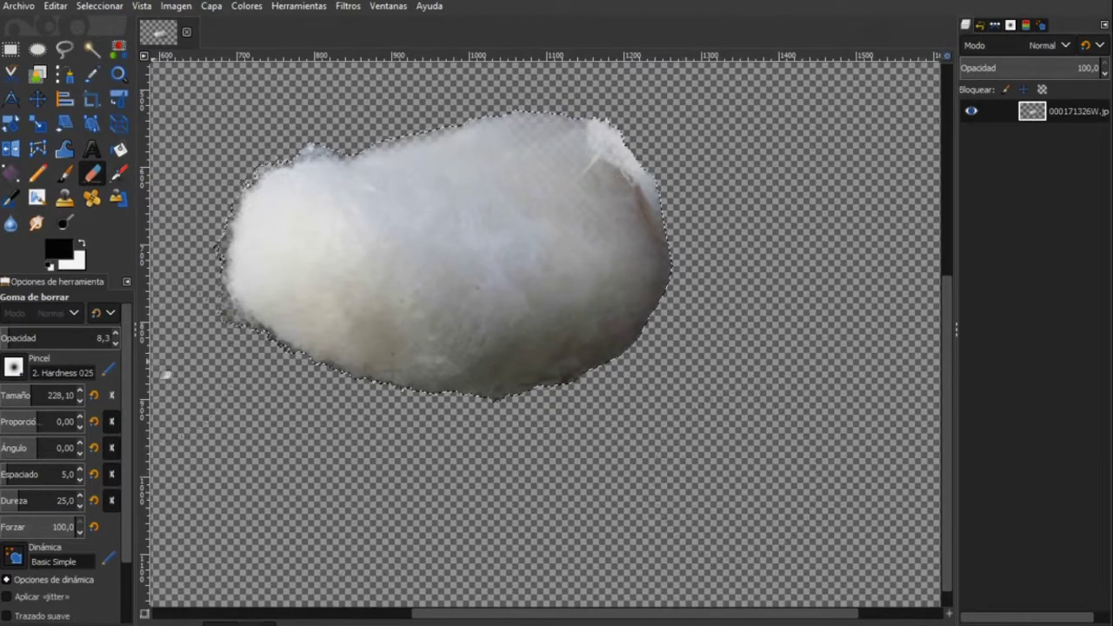
left_click(100, 6)
left_click(114, 47)
key("minus")
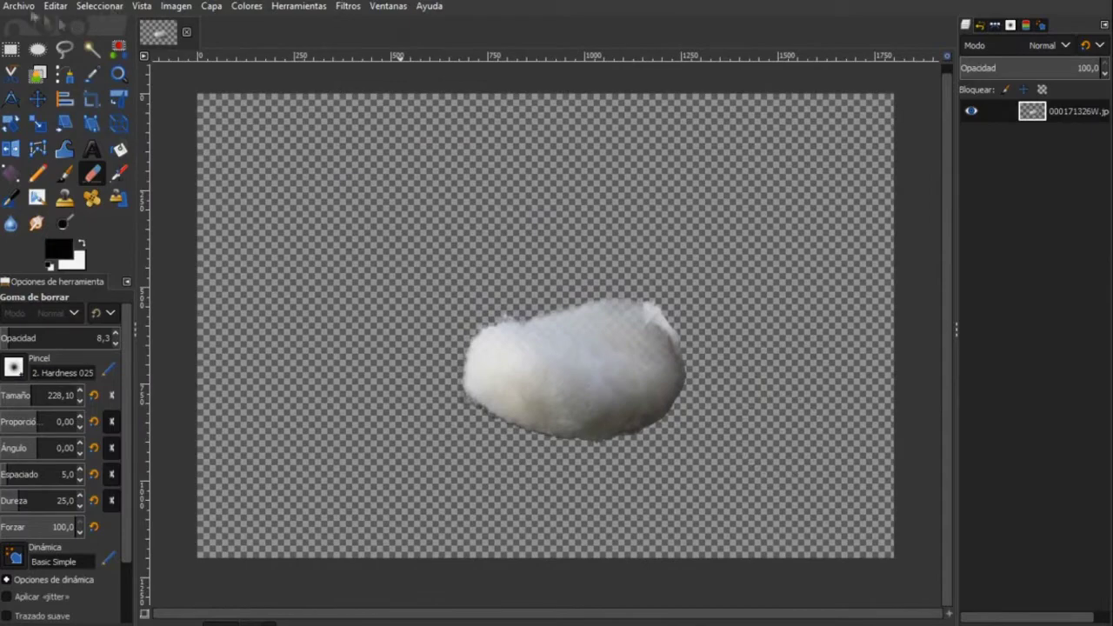
left_click(32, 11)
left_click(52, 77)
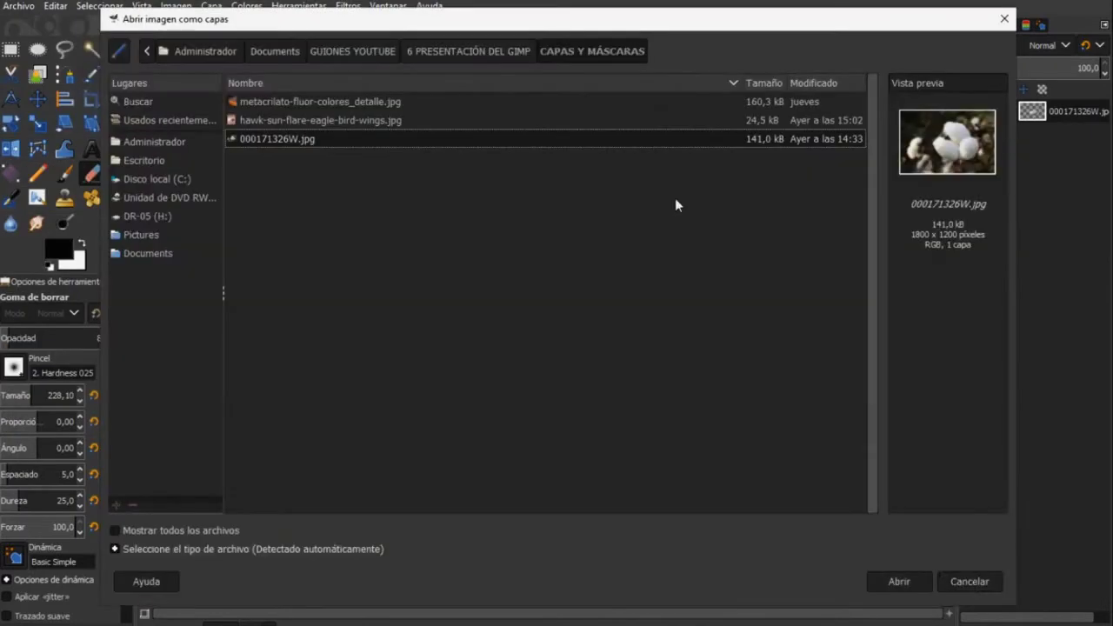
left_click(968, 582)
Create a transparent 1800 × 1200 px layer and move it below the cotton cloud layer
key("shift+ctrl+n")
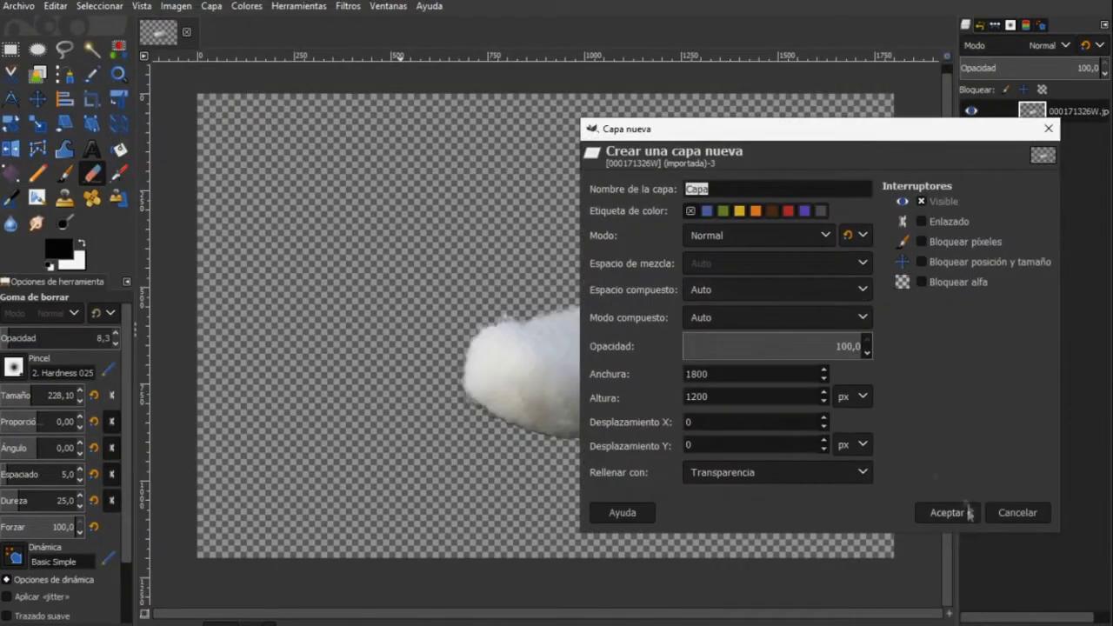
left_click(947, 513)
left_click_drag(1033, 113, 1024, 172)
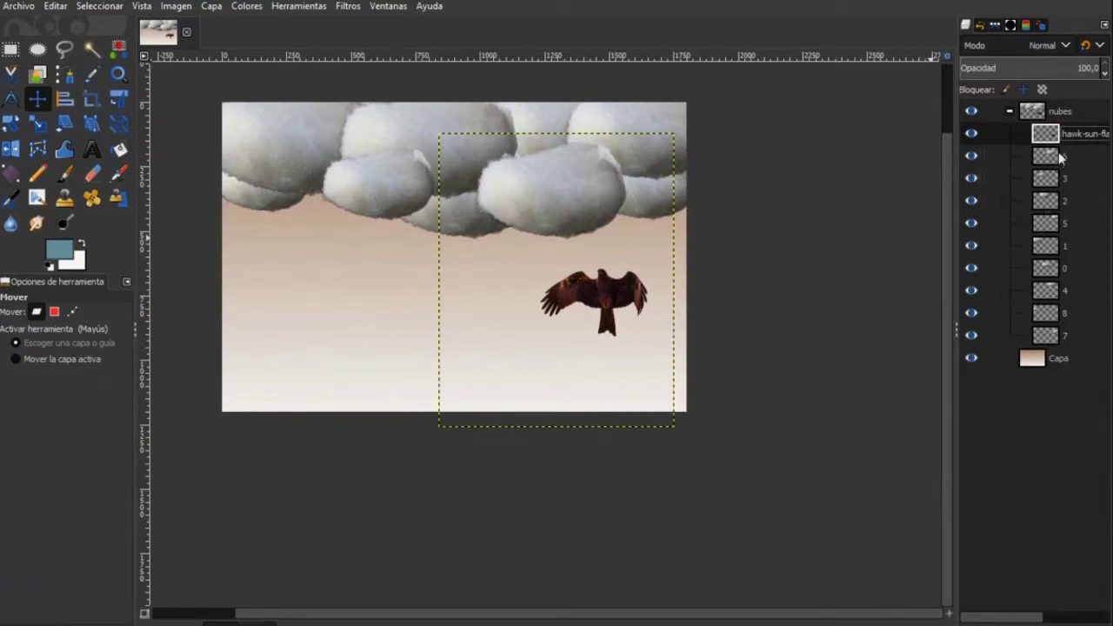
Move the hawk layer out of the nubes group to the top of the layer stack
left_click_drag(1052, 138, 1050, 107)
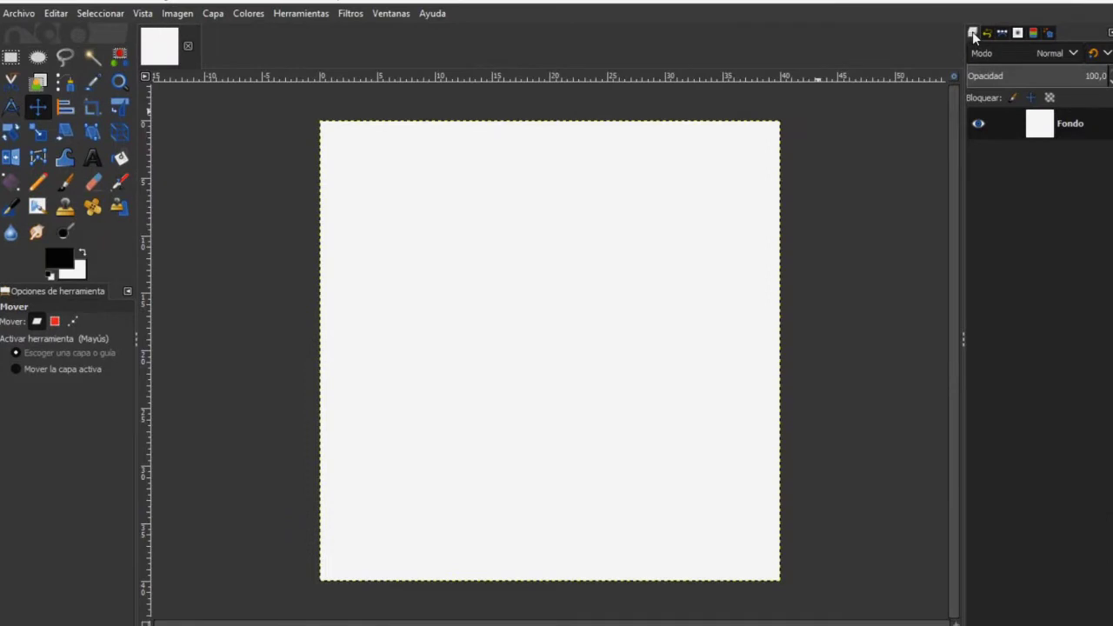
Detach the Capas dialog into its own floating window and enlarge it
left_click_drag(973, 35, 894, 109)
left_click_drag(848, 230, 845, 426)
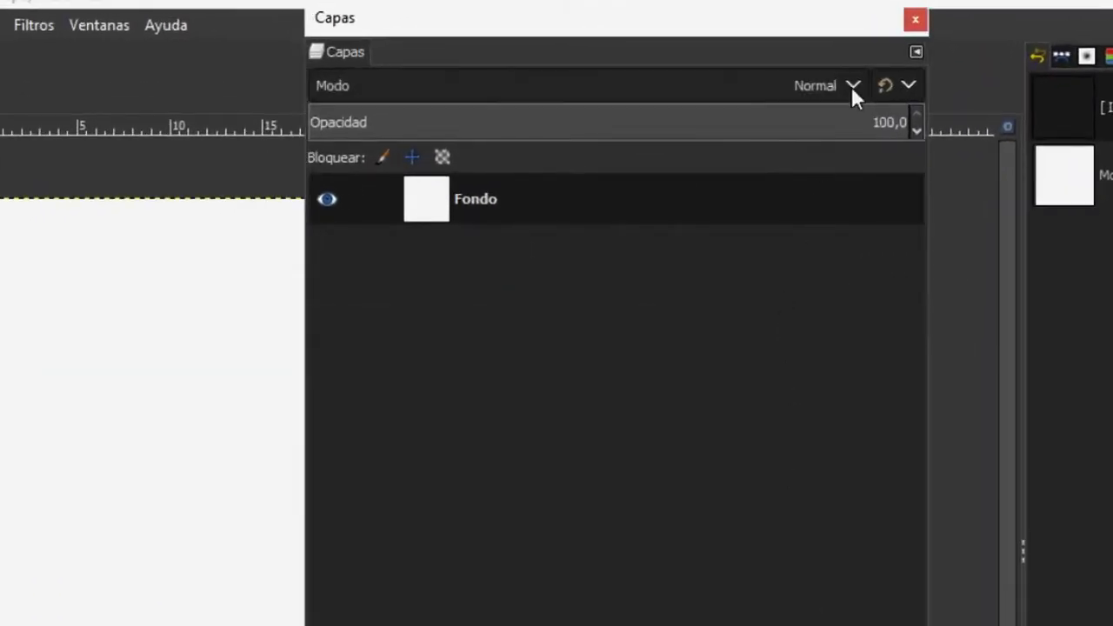
Review the Fondo layer's blend modes, a temporarily lowered opacity restored to 100, and the available layer operations
left_click(852, 85)
left_click(960, 97)
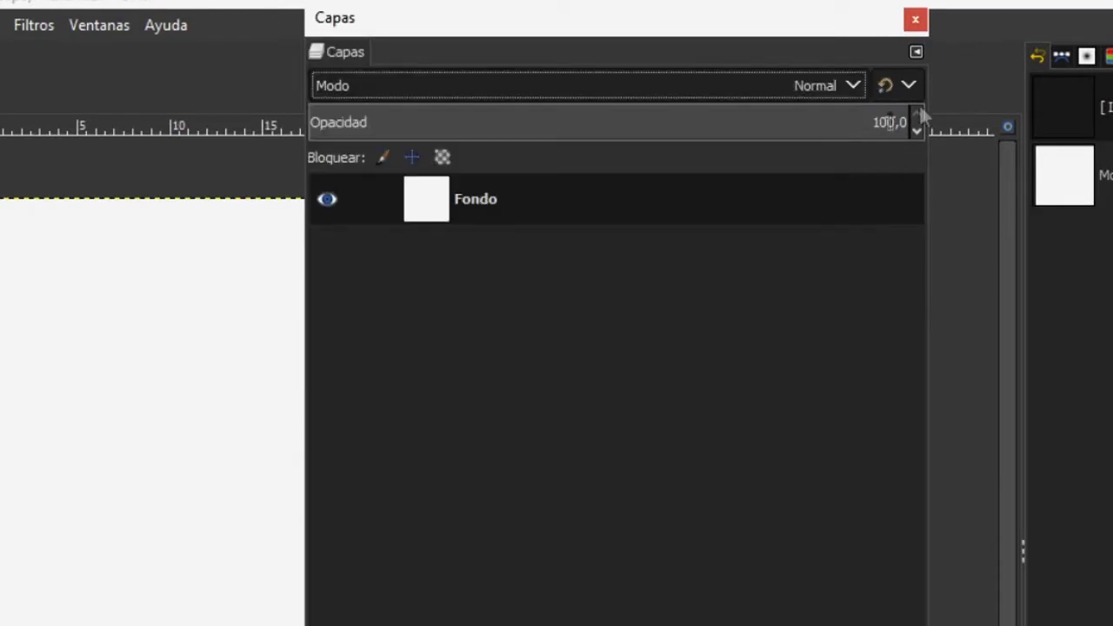
left_click_drag(855, 122, 554, 119)
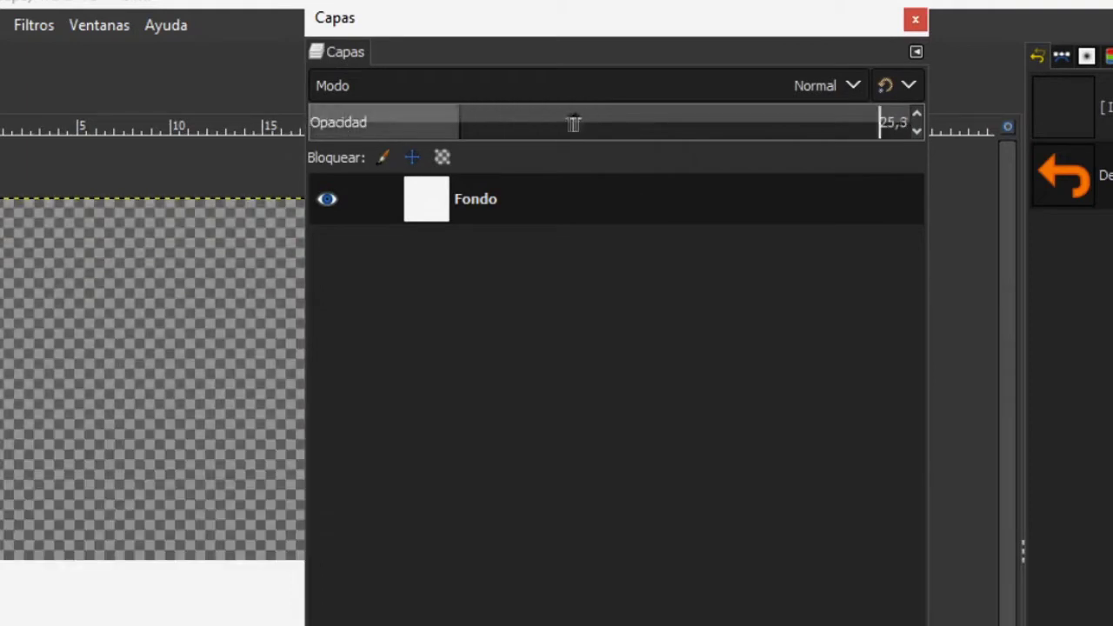
left_click(913, 122)
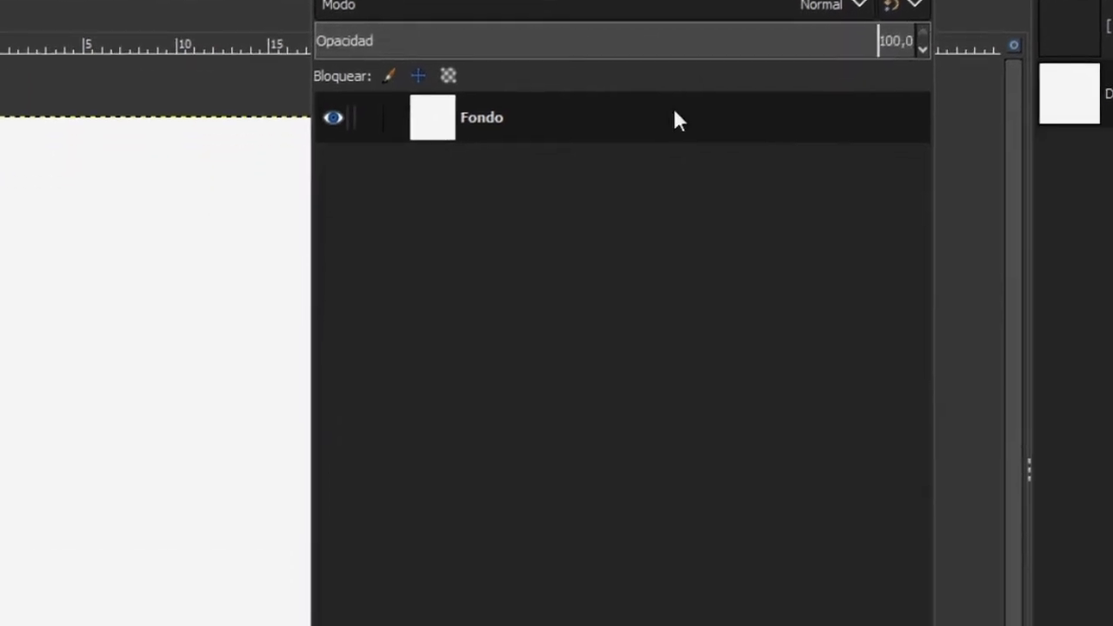
right_click(670, 198)
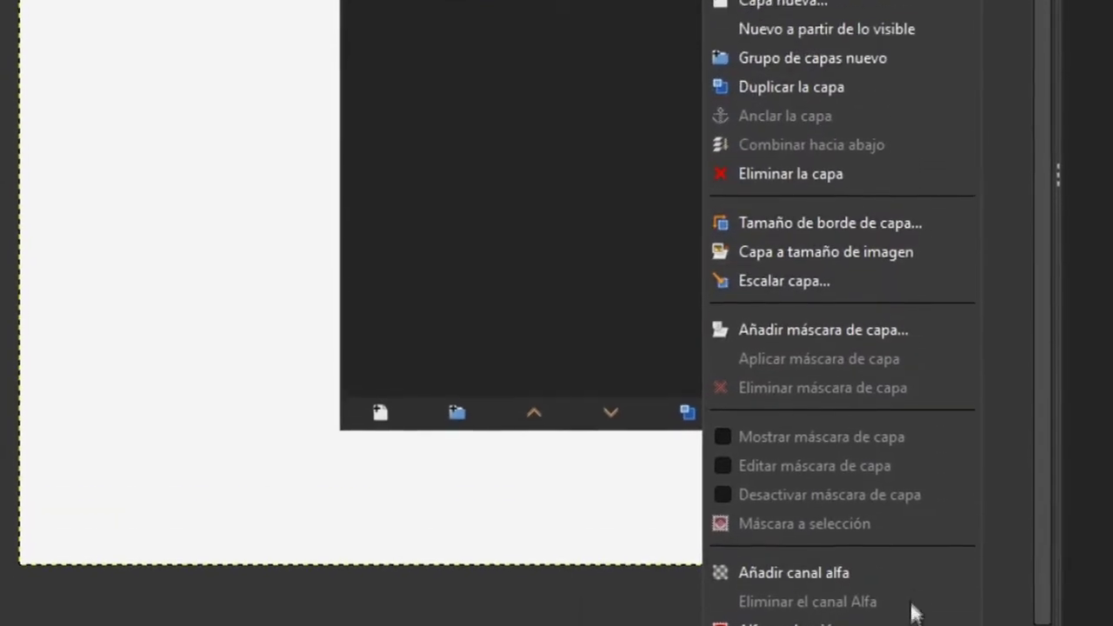
left_click(632, 280)
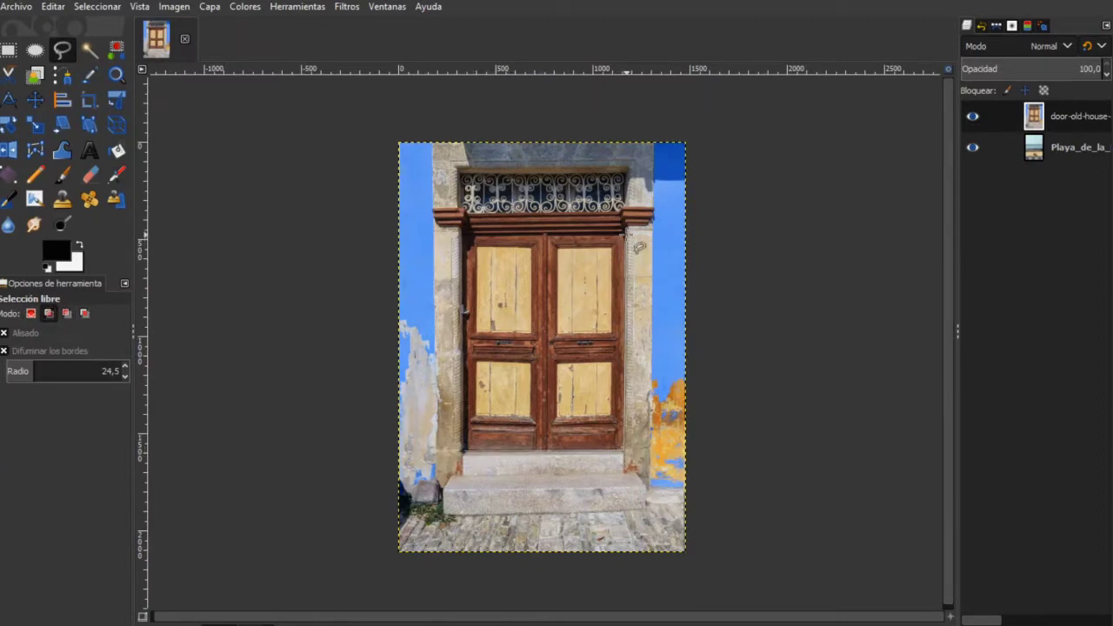
Close the free selection outline around the wooden double door
left_click(628, 233)
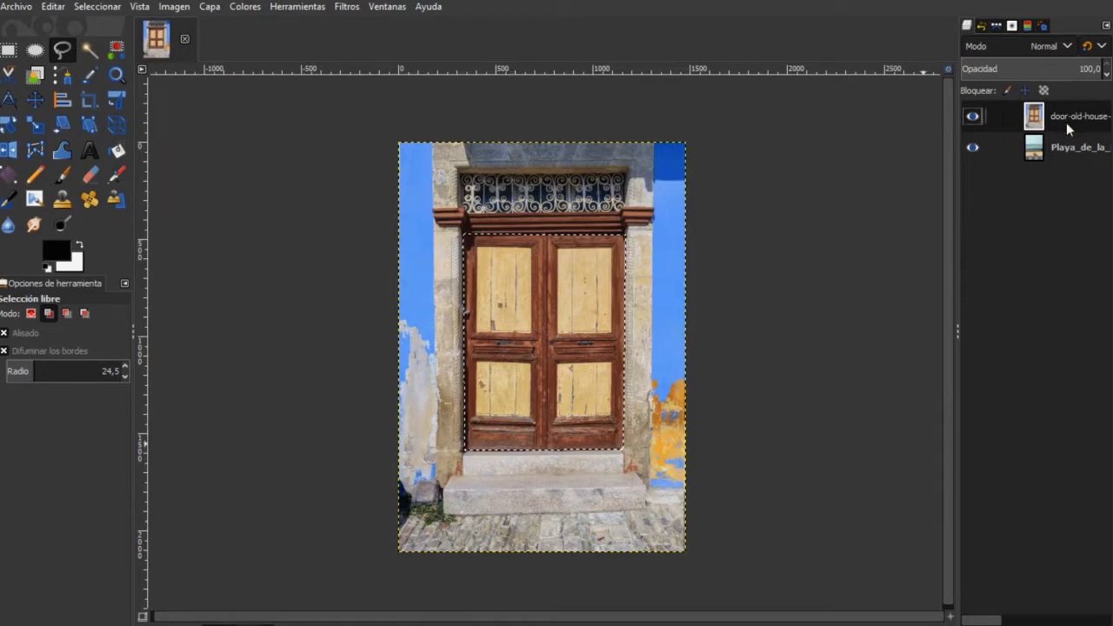
Try a black (full transparency) layer mask on the door layer, and undo it
right_click(1065, 121)
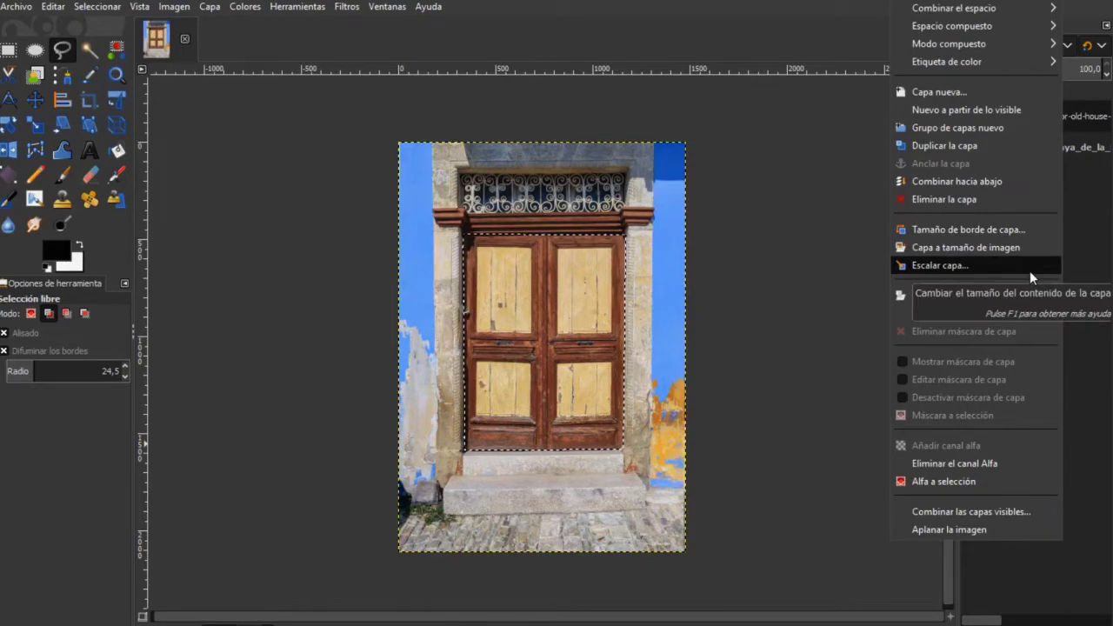
left_click(994, 295)
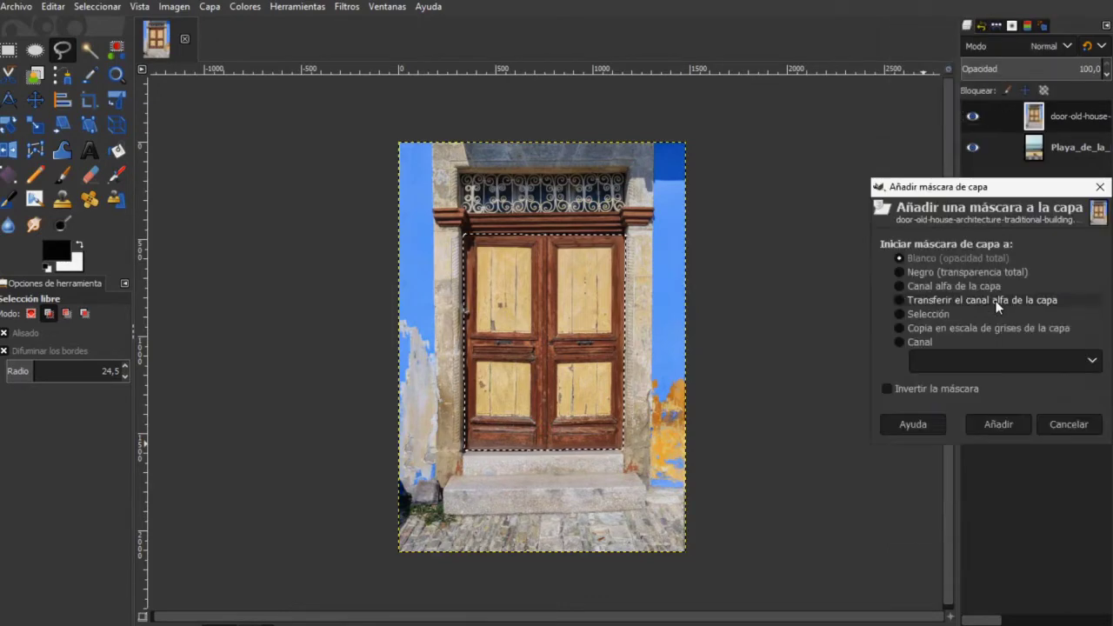
left_click_drag(961, 188, 850, 192)
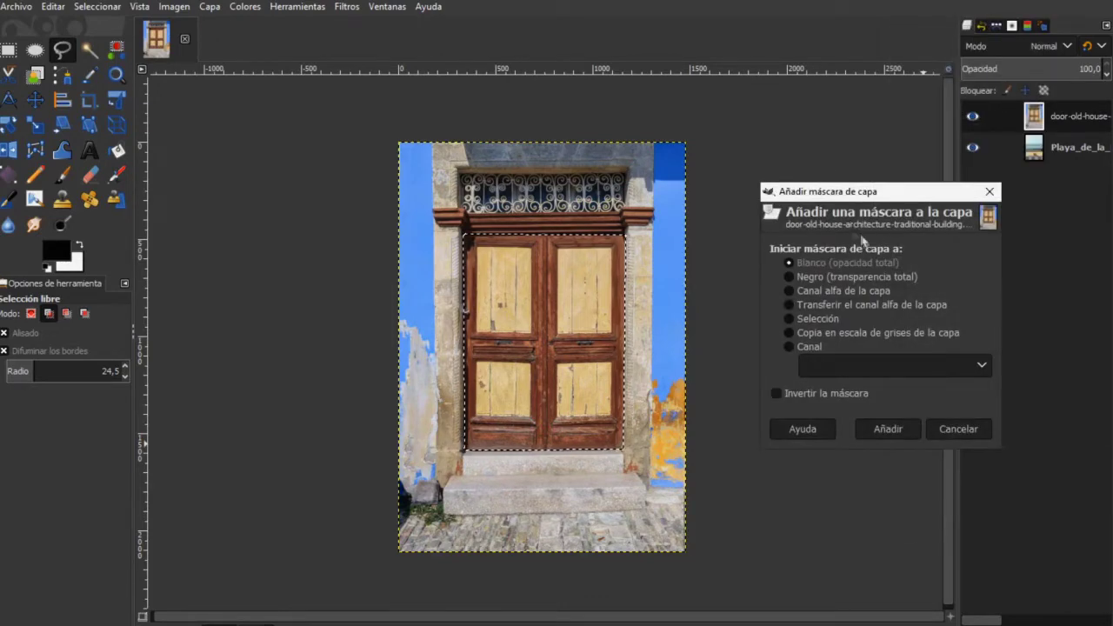
left_click(790, 277)
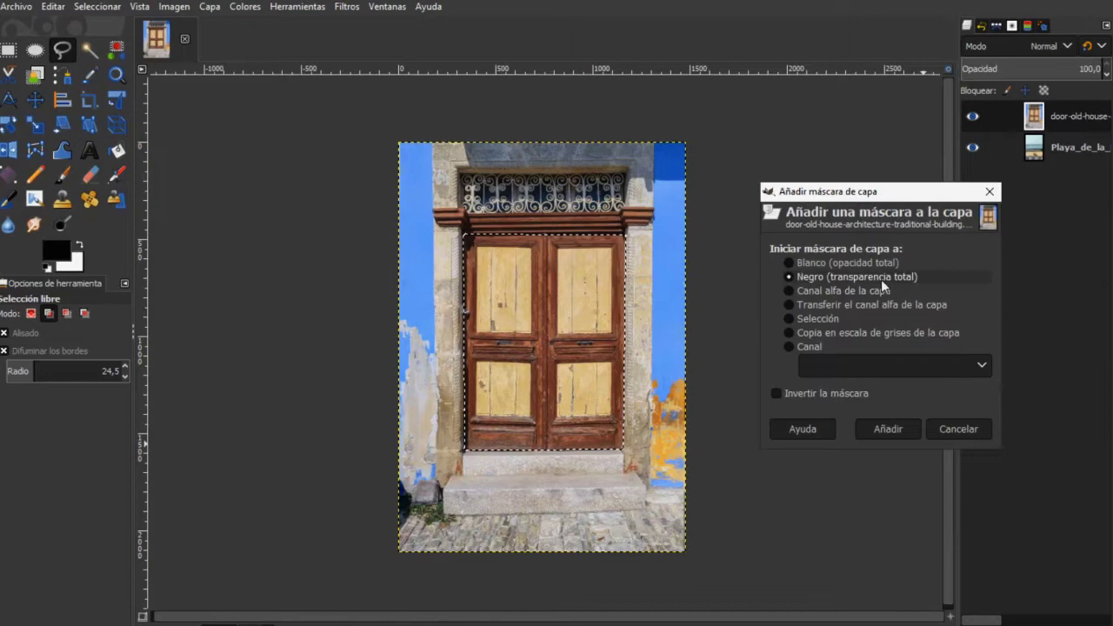
left_click(886, 429)
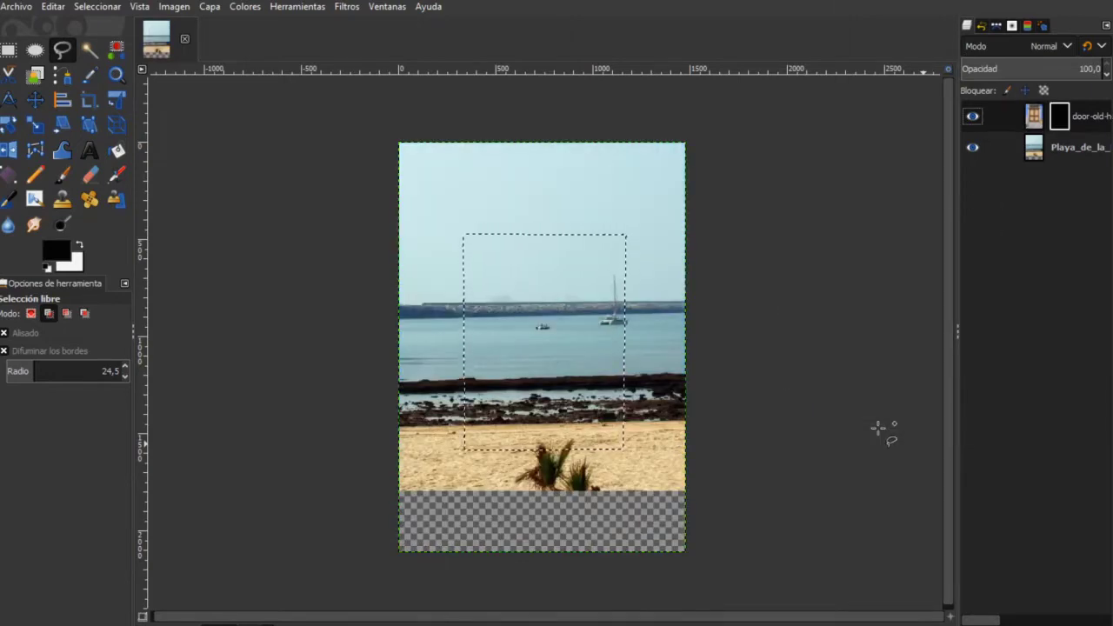
key("ctrl+z")
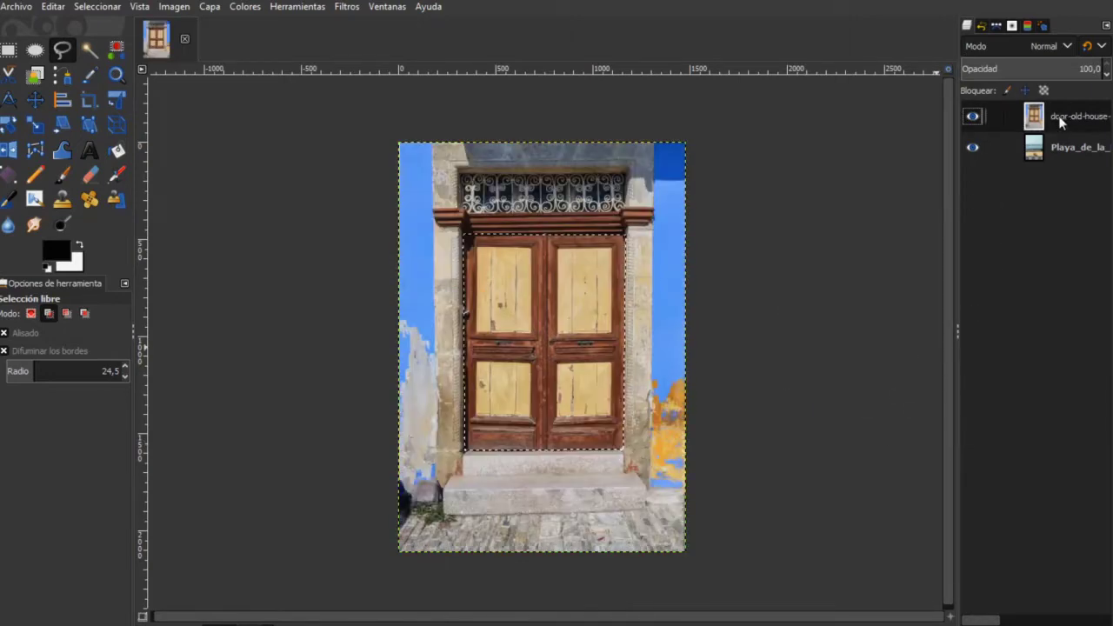
Add a white (full opacity) layer mask to the door layer
right_click(1059, 116)
left_click(964, 296)
left_click(877, 248)
left_click(972, 415)
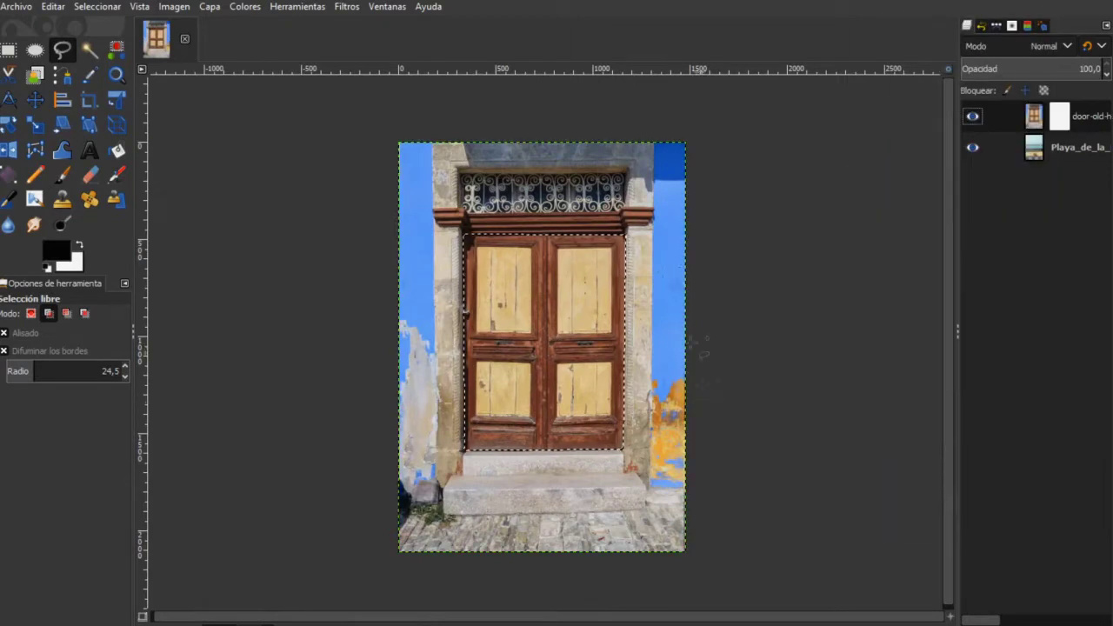
Paint black on the mask inside the door selection with the 2. Hardness 025 brush at size 524,37
left_click(61, 175)
left_click(46, 393)
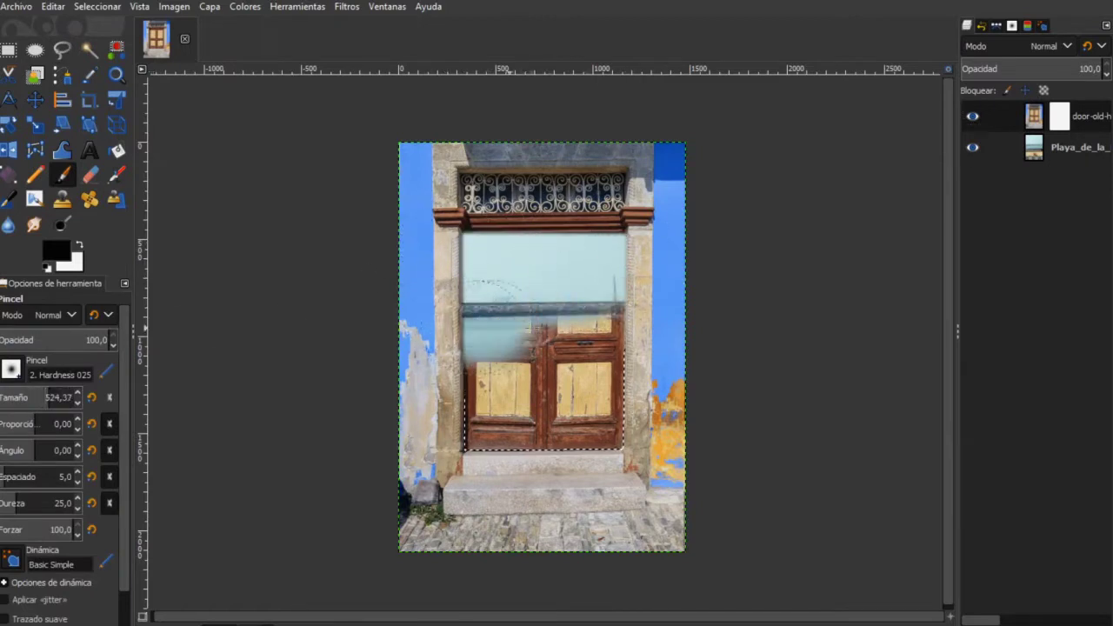
left_click_drag(606, 433, 458, 476)
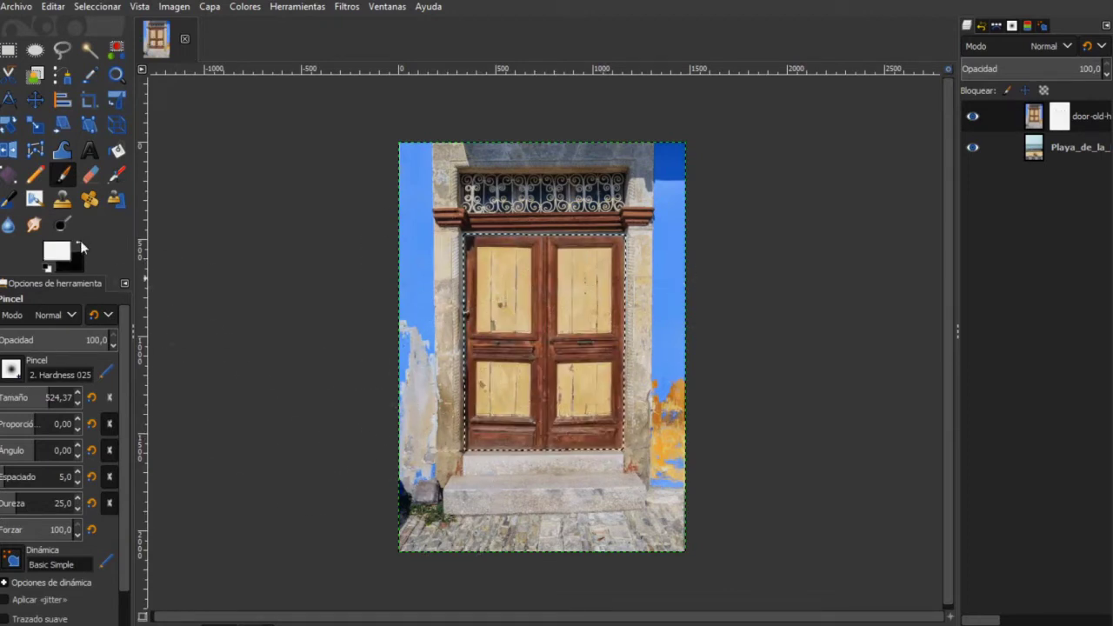
Swap the foreground and background colours, paint over the selected door area on the mask again, and clear the selection
left_click(80, 247)
mouse_move(522, 257)
left_mouse_down()
mouse_move(583, 269)
mouse_move(513, 305)
mouse_move(590, 366)
mouse_move(522, 417)
mouse_move(469, 430)
left_mouse_up()
left_click(96, 7)
left_click(96, 42)
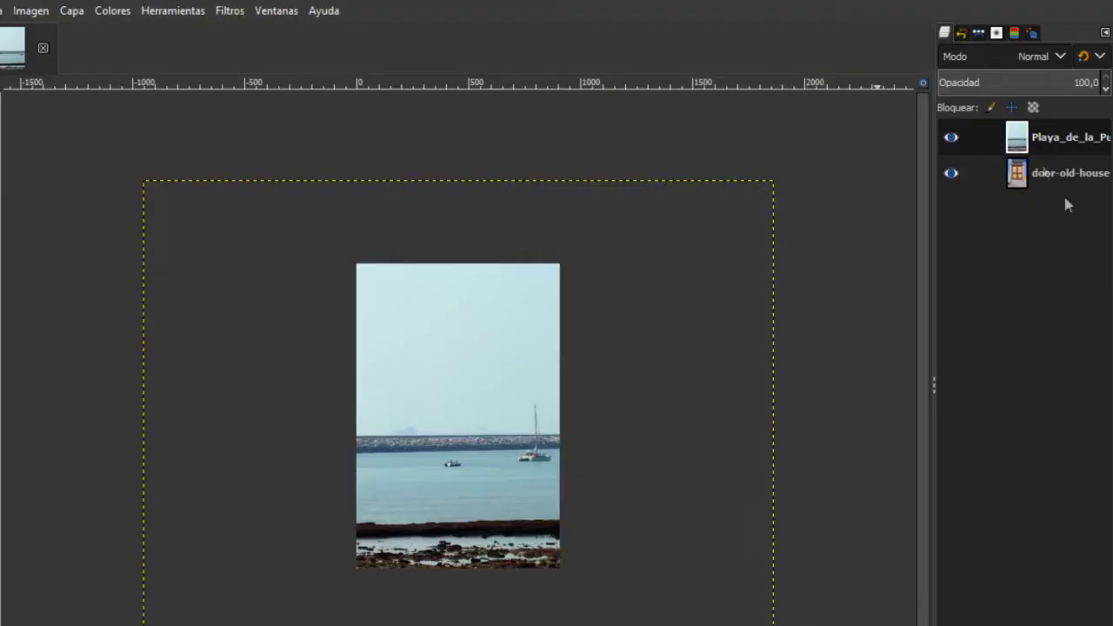
Toggle the beach layer's visibility off and on to compare it with the door layer beneath
left_click(953, 139)
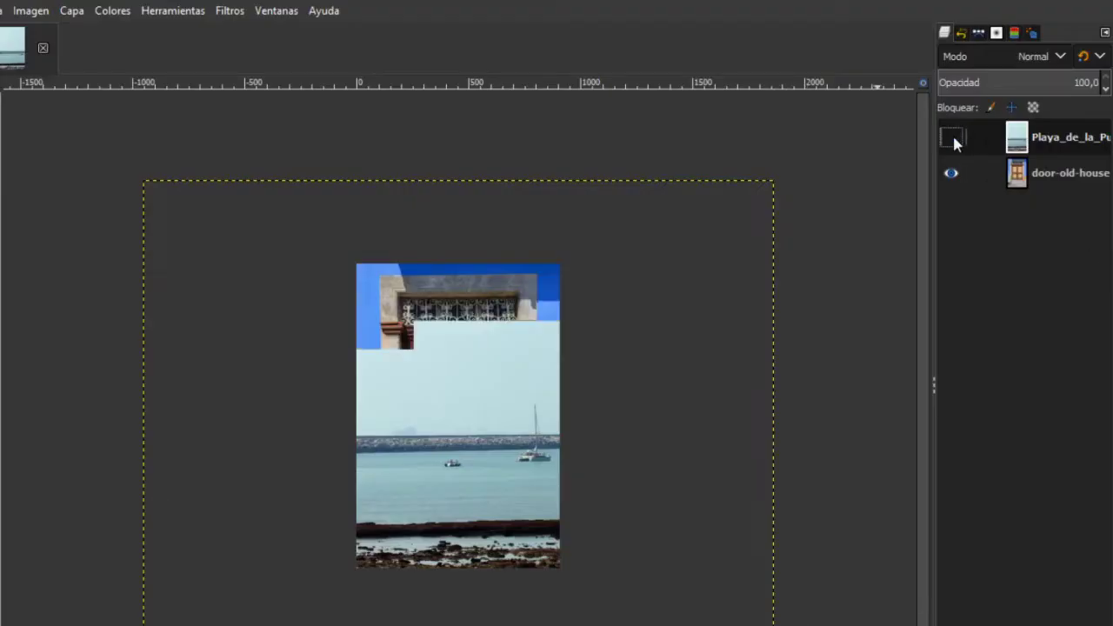
left_click(952, 139)
left_click(952, 139)
left_click(952, 140)
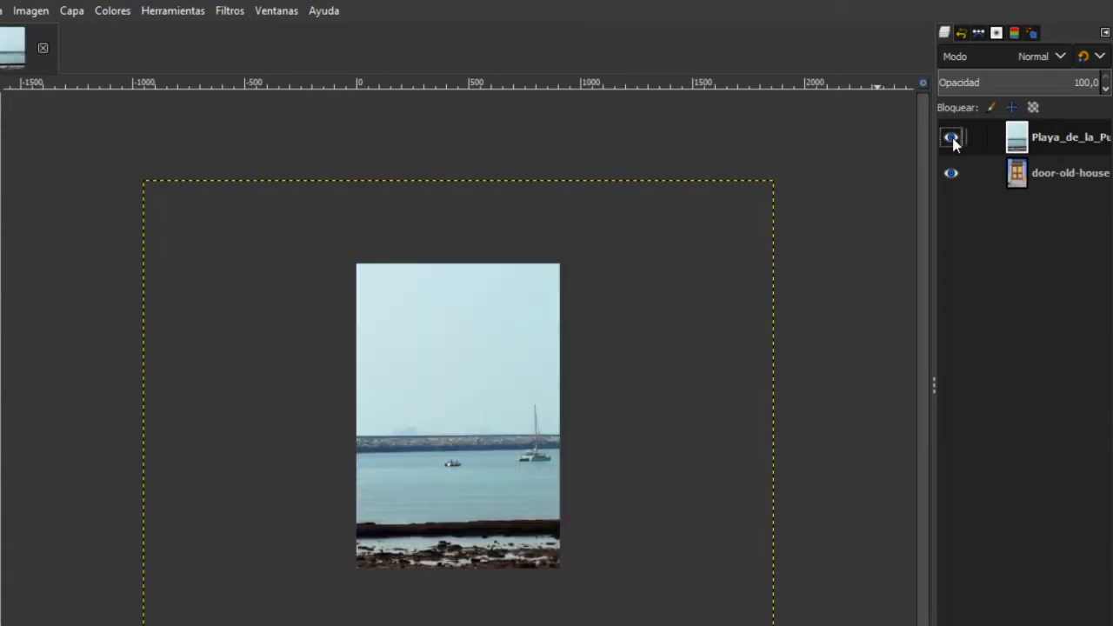
Move the door layer above the beach layer and toggle its visibility to check the new stacking order
left_click_drag(1001, 190, 1008, 129)
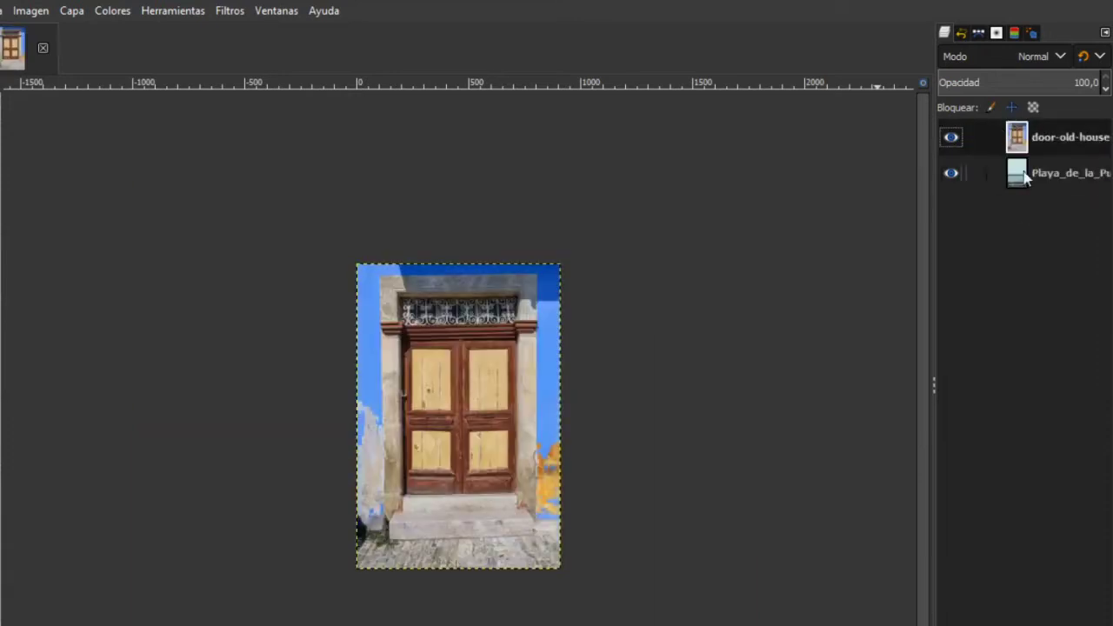
left_click(952, 139)
left_click(952, 139)
left_click(953, 139)
left_click(952, 139)
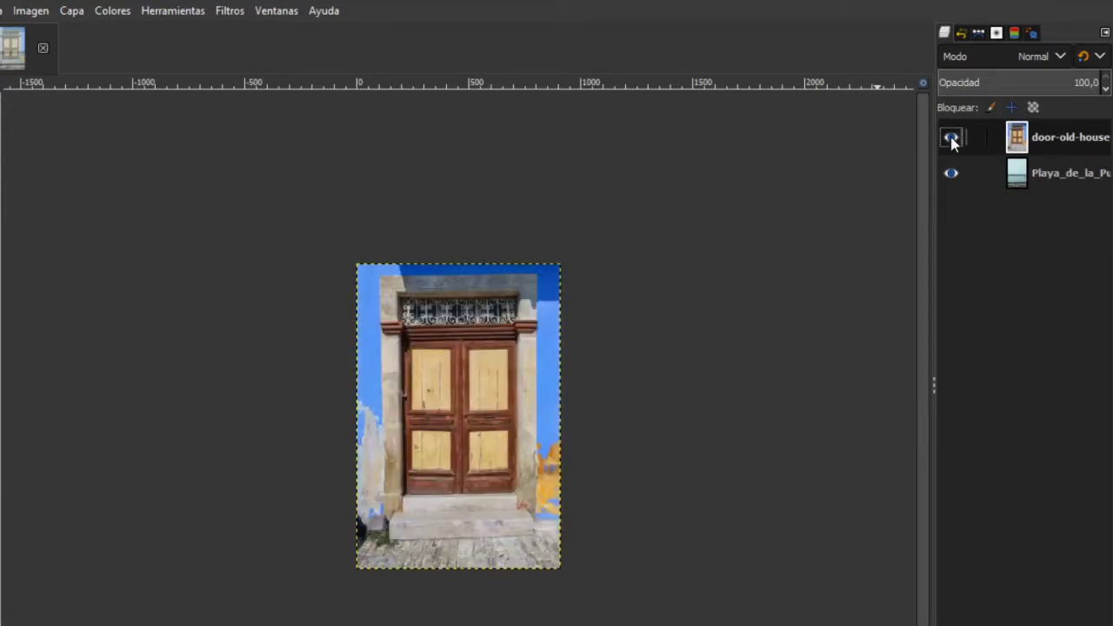
Fit the canvas to the layers and enlarge the door layer to 1410 × 2112 px
left_click(33, 12)
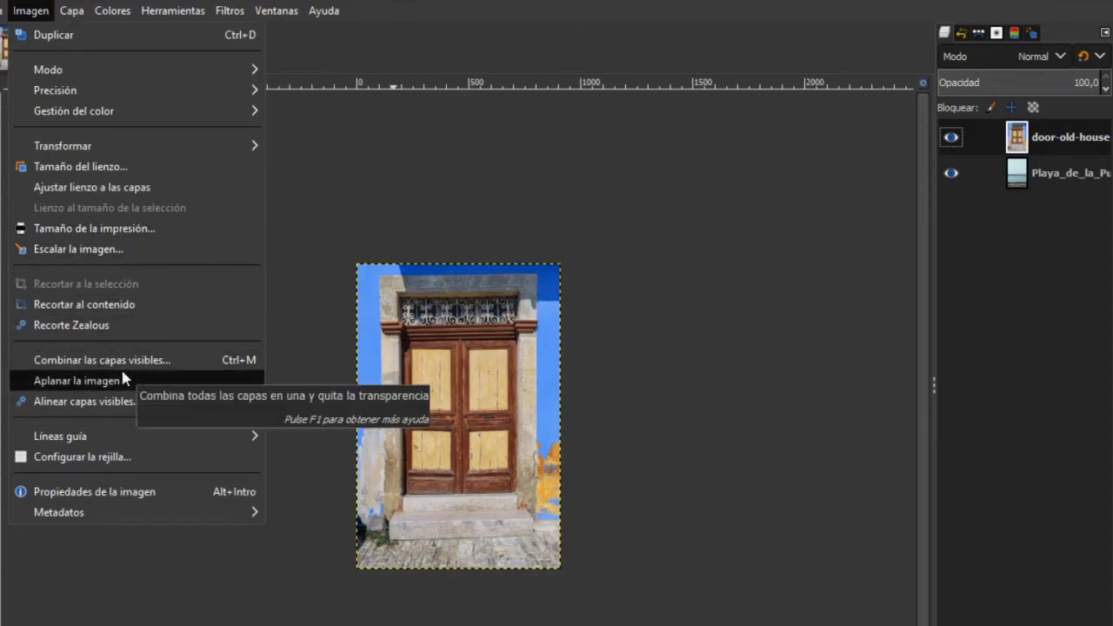
left_click(130, 187)
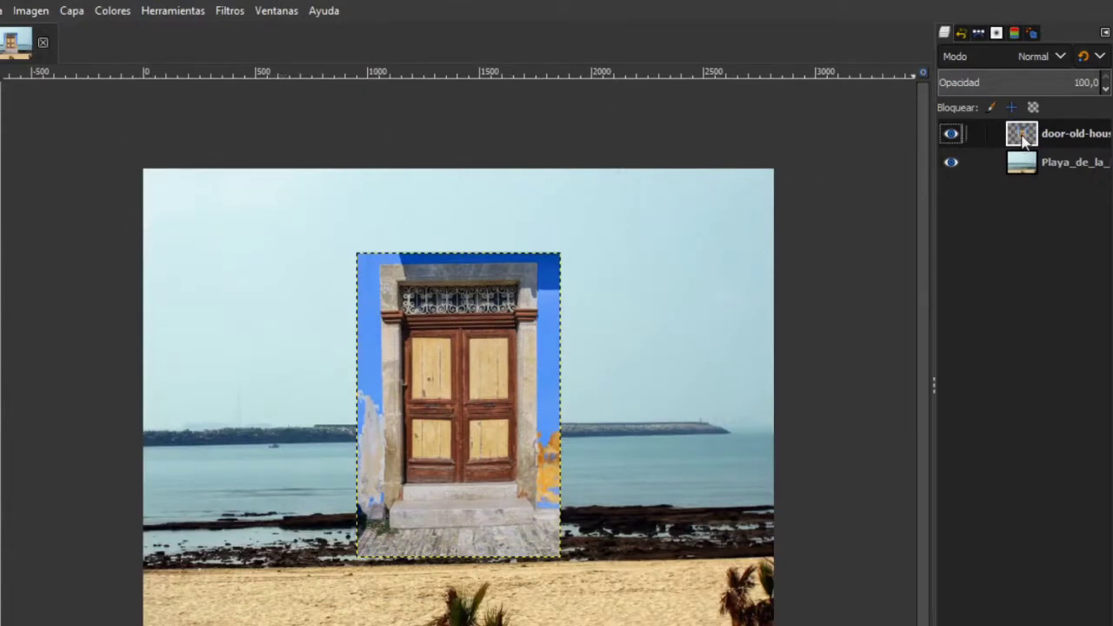
left_click(517, 381)
left_click_drag(573, 258, 647, 185)
left_click_drag(356, 557, 295, 622)
left_click(863, 207)
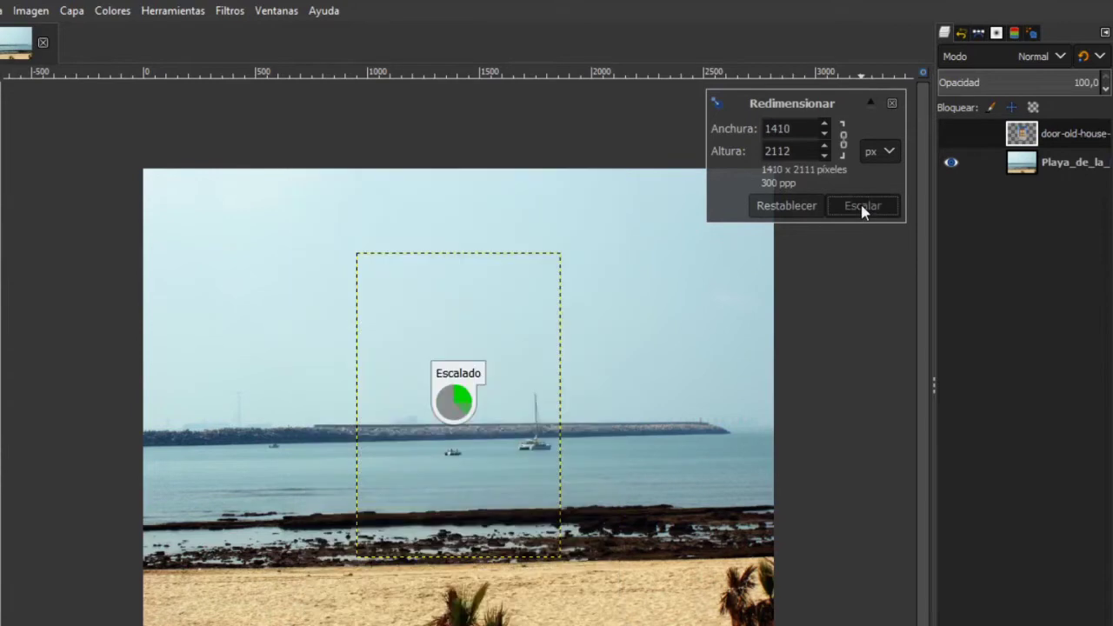
Extend the door layer's boundary to the full image size
left_click(72, 11)
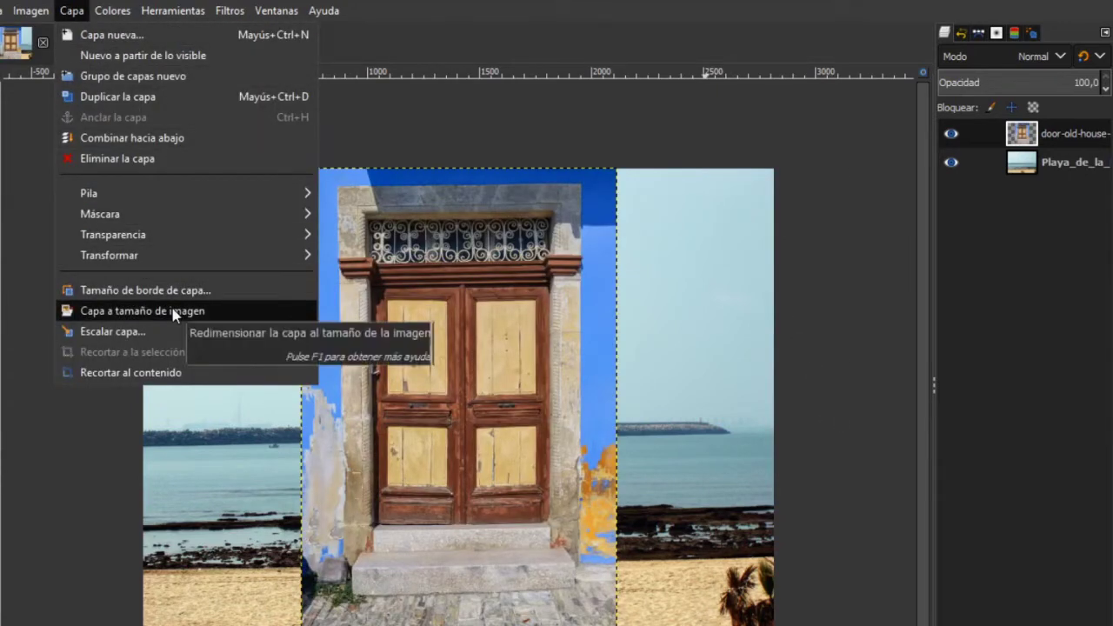
left_click(206, 310)
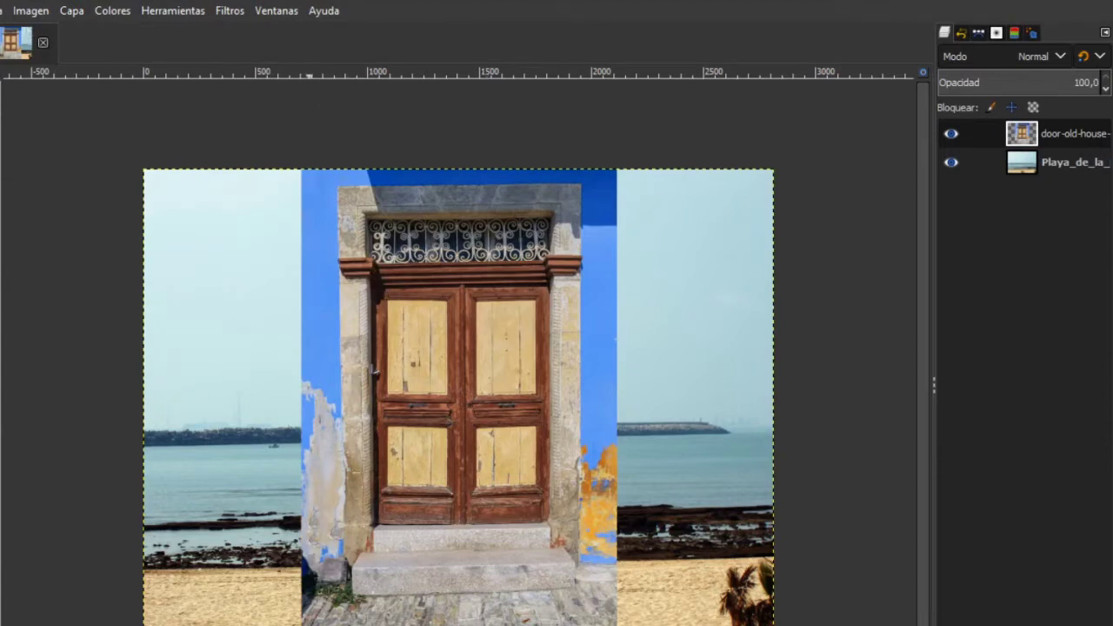
left_click(433, 279)
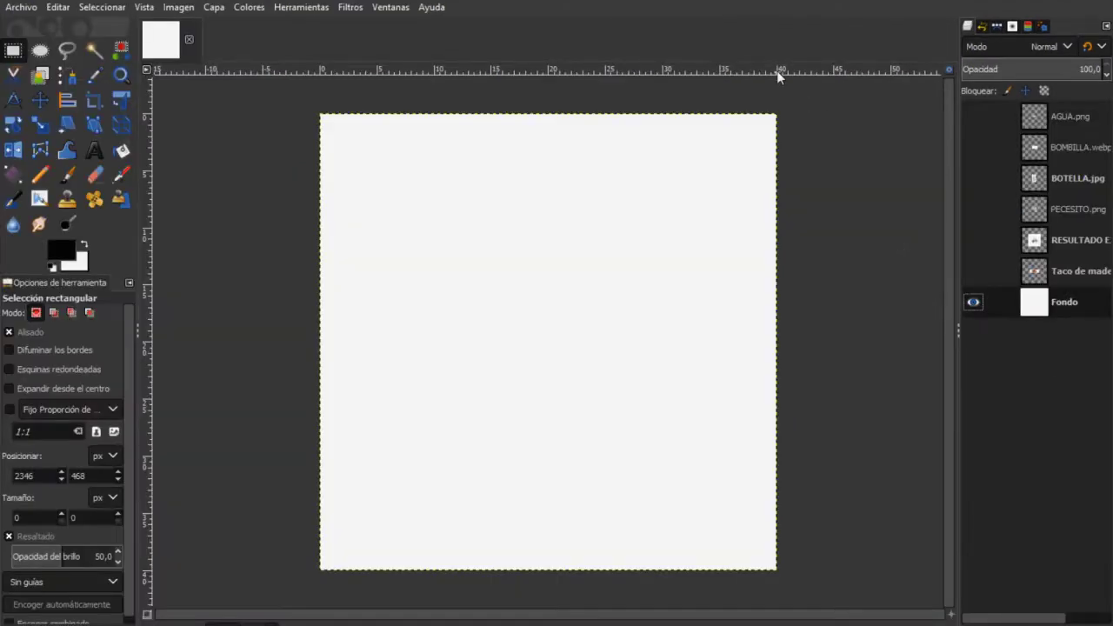
Place a horizontal guide at about 25 cm and select and show the Taco de madera layer
left_click_drag(583, 70, 550, 400)
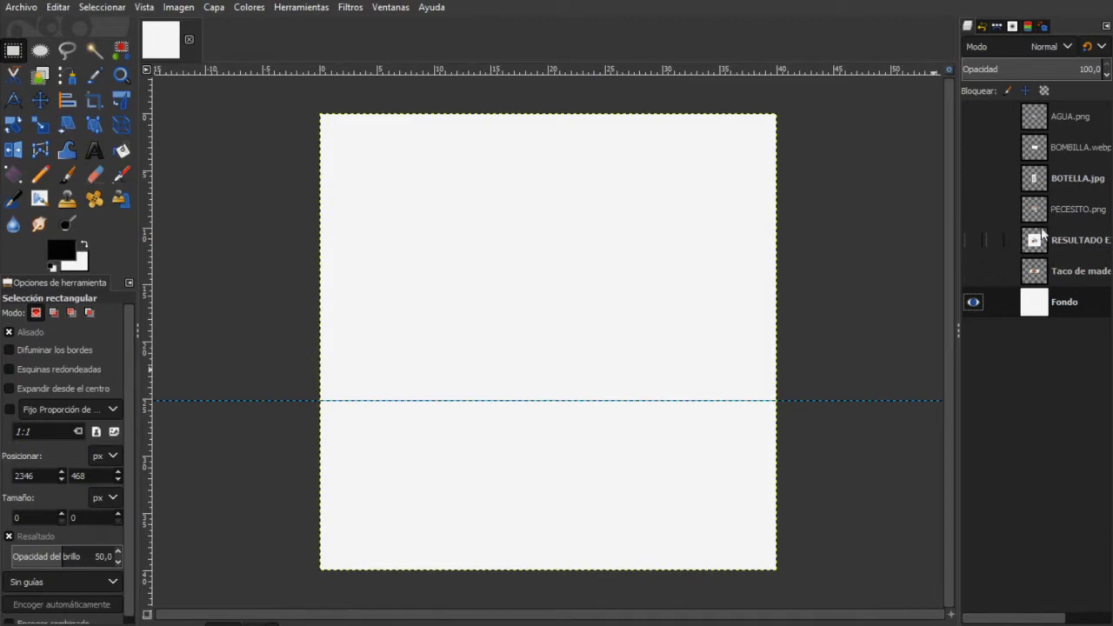
left_click(1039, 280)
left_click(973, 272)
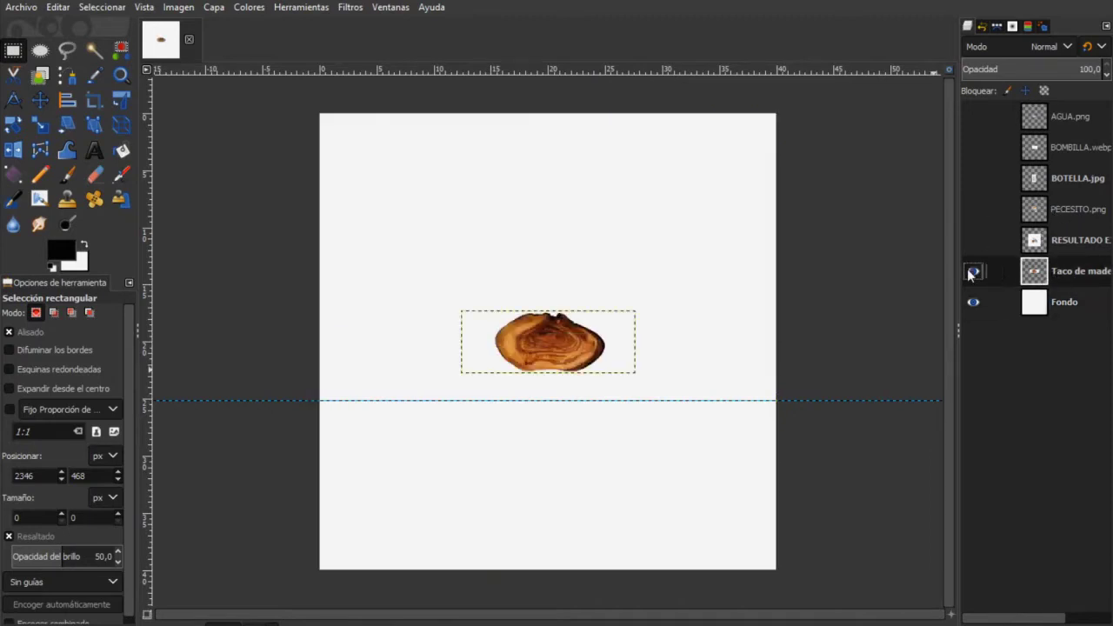
Scale the wood slice unproportionally to about 15,1 × 9,26 cm and move it left so its base sits near the guide
left_click(43, 125)
left_click(556, 348)
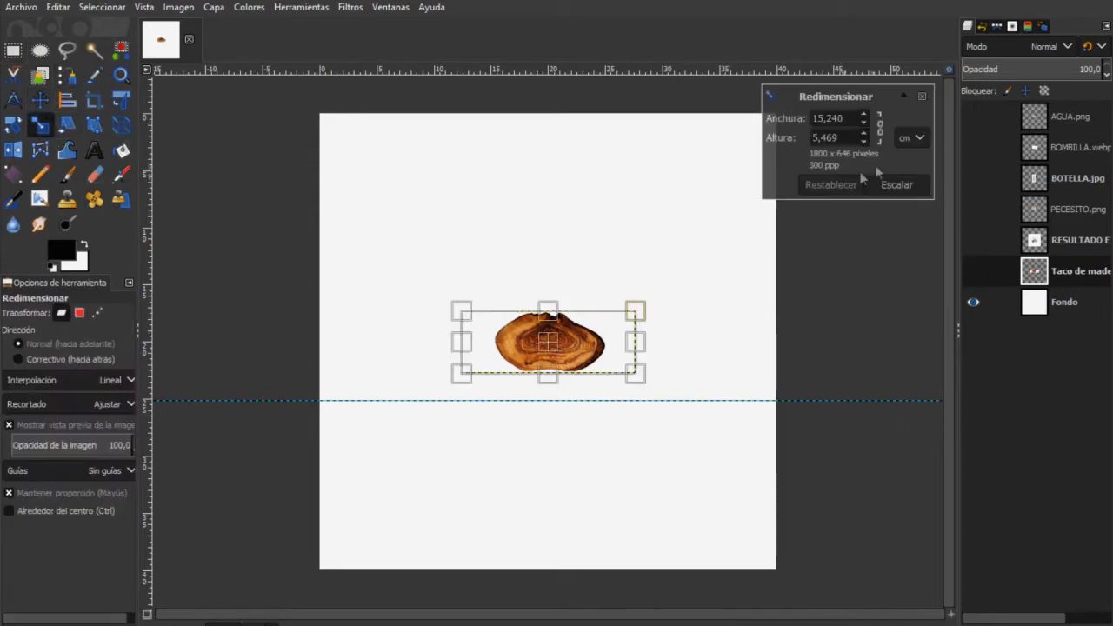
left_click(882, 133)
left_click_drag(462, 311, 462, 266)
left_click_drag(549, 318, 446, 363)
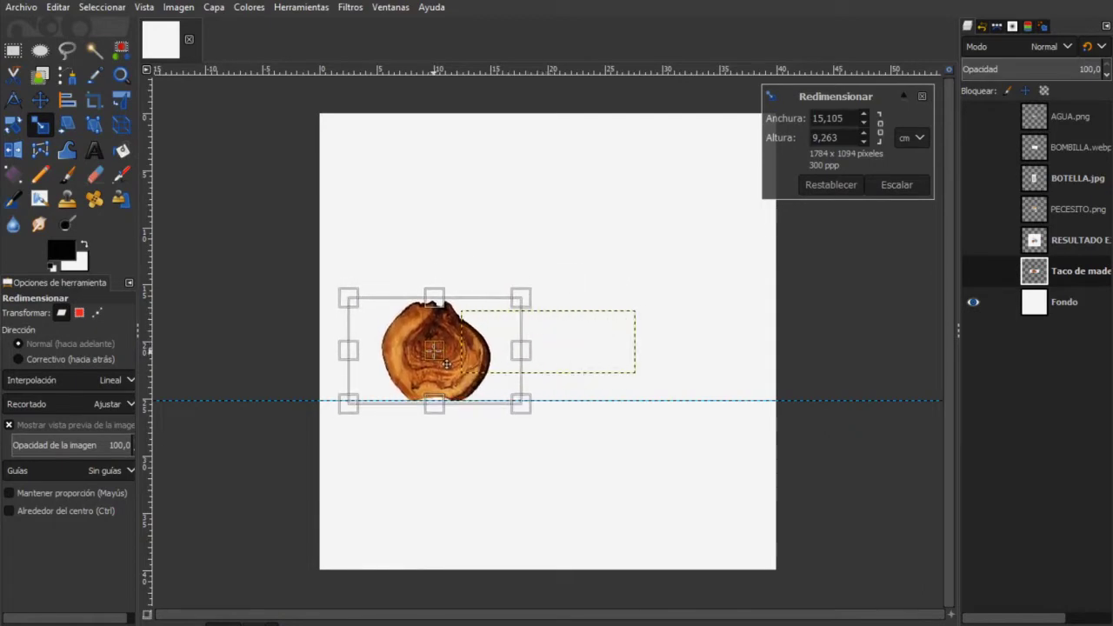
scroll(425, 365, "up", 4)
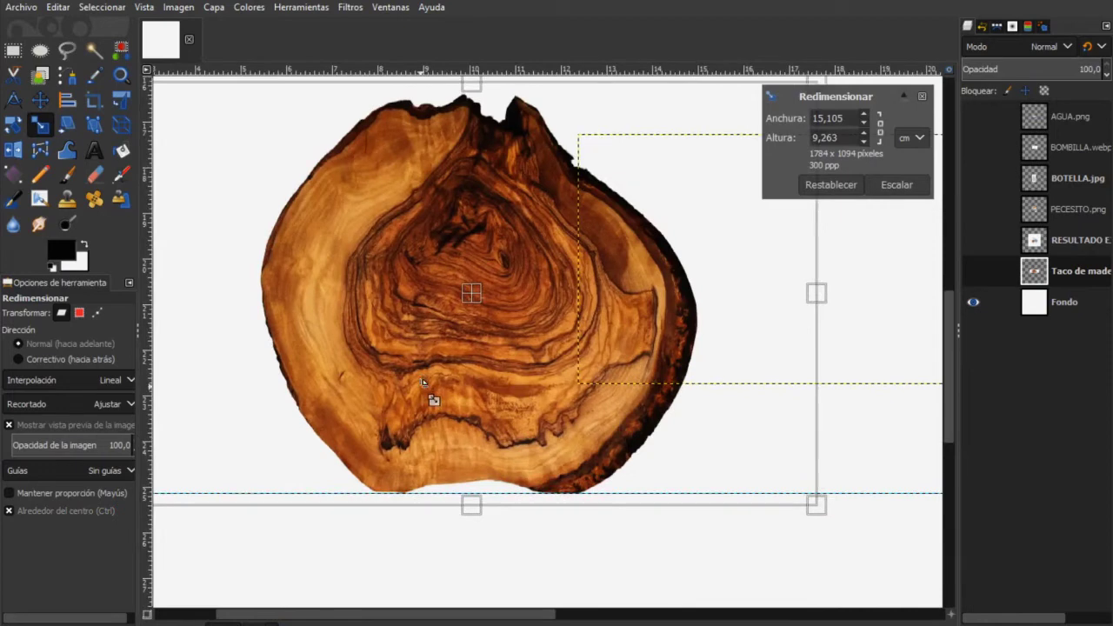
left_click(897, 184)
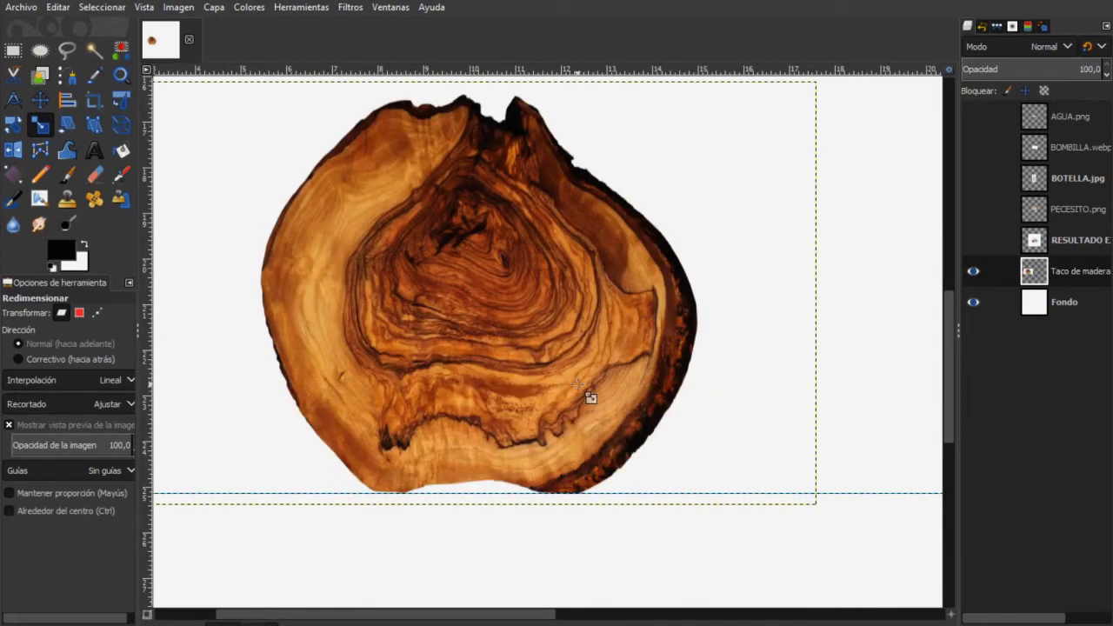
Nudge the wood slice and rotate it slightly to align its base with the guide
left_click(39, 99)
mouse_move(437, 349)
left_mouse_down()
mouse_move(441, 320)
mouse_move(440, 346)
left_mouse_up()
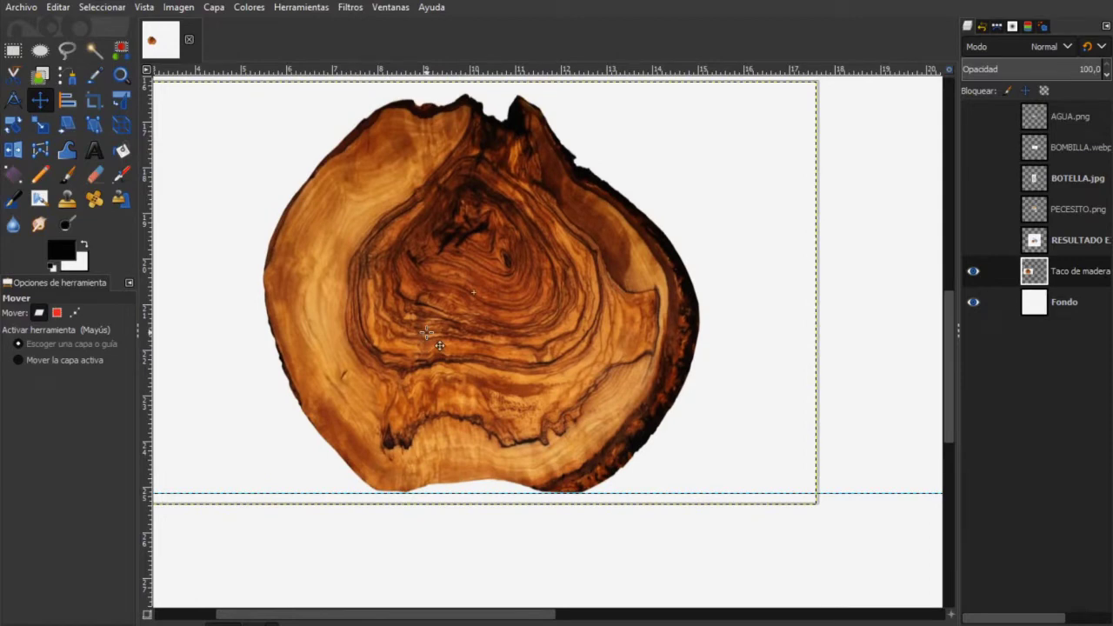
left_click(14, 124)
mouse_move(296, 362)
left_mouse_down()
mouse_move(267, 370)
mouse_move(284, 357)
left_mouse_up()
left_click(909, 214)
scroll(735, 309, "down", 3)
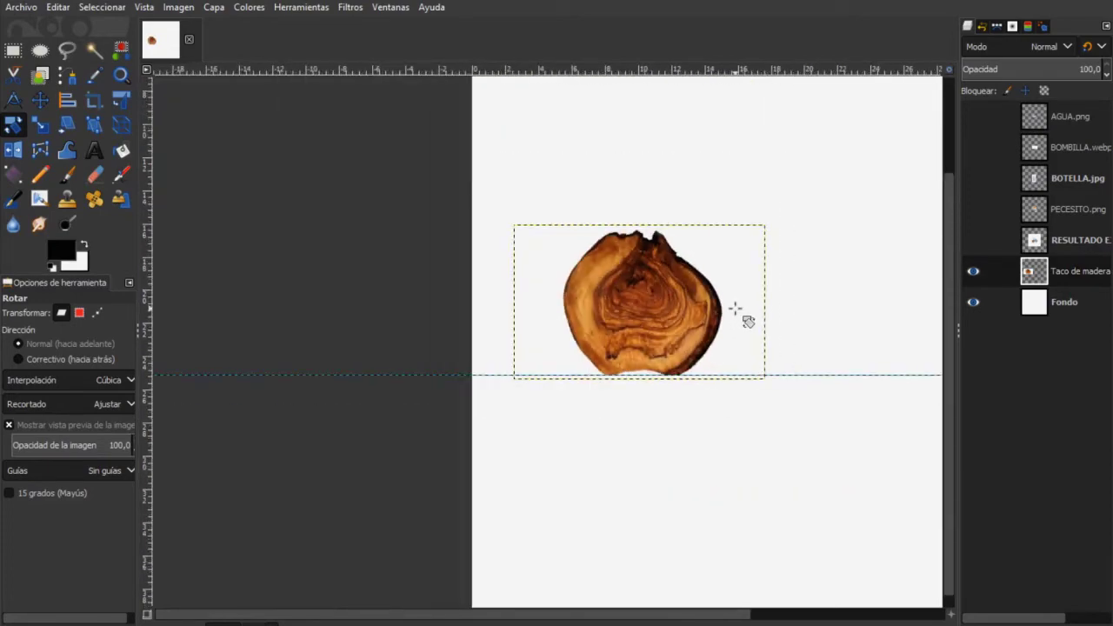
Show and select the BOTELLA.jpg layer and add an alpha channel to it
left_click_drag(619, 620, 815, 620)
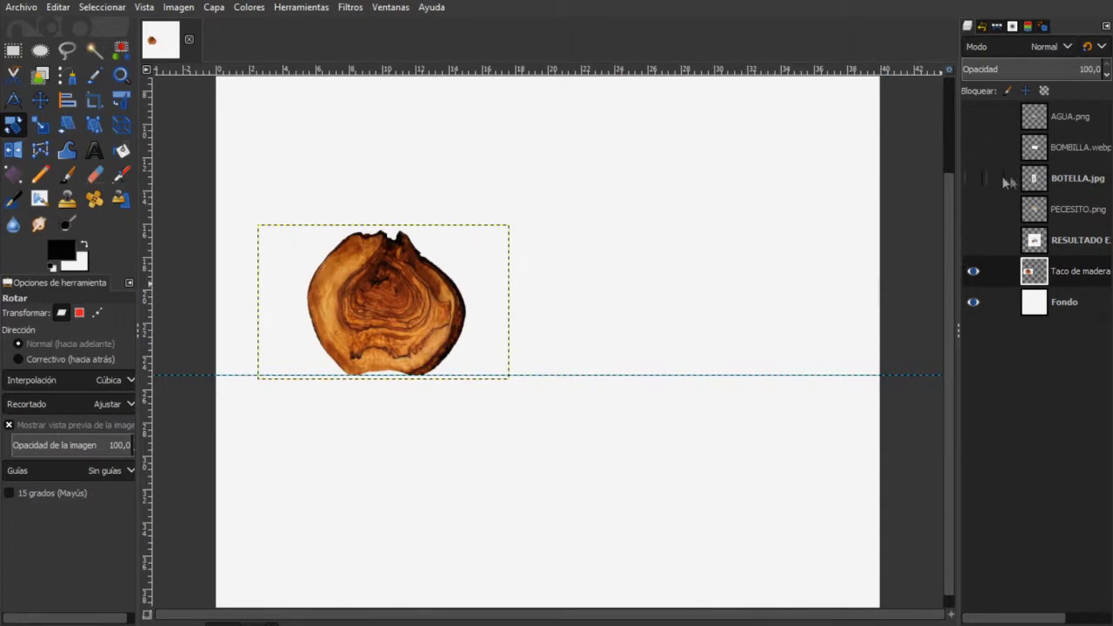
left_click(974, 178)
left_click(1069, 180)
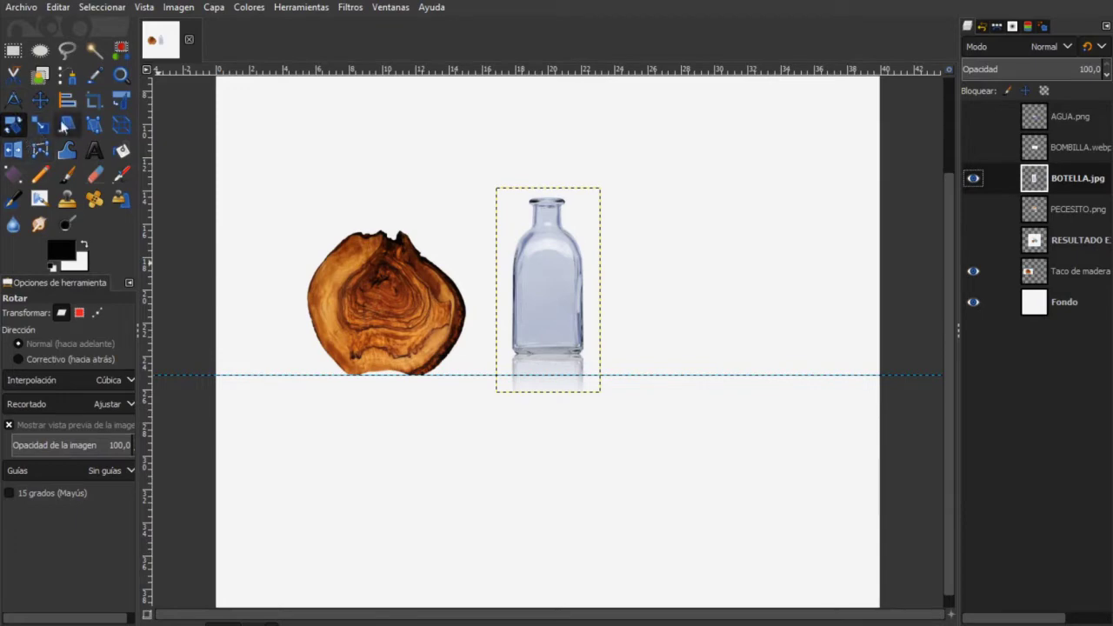
left_click(13, 50)
right_click(1058, 180)
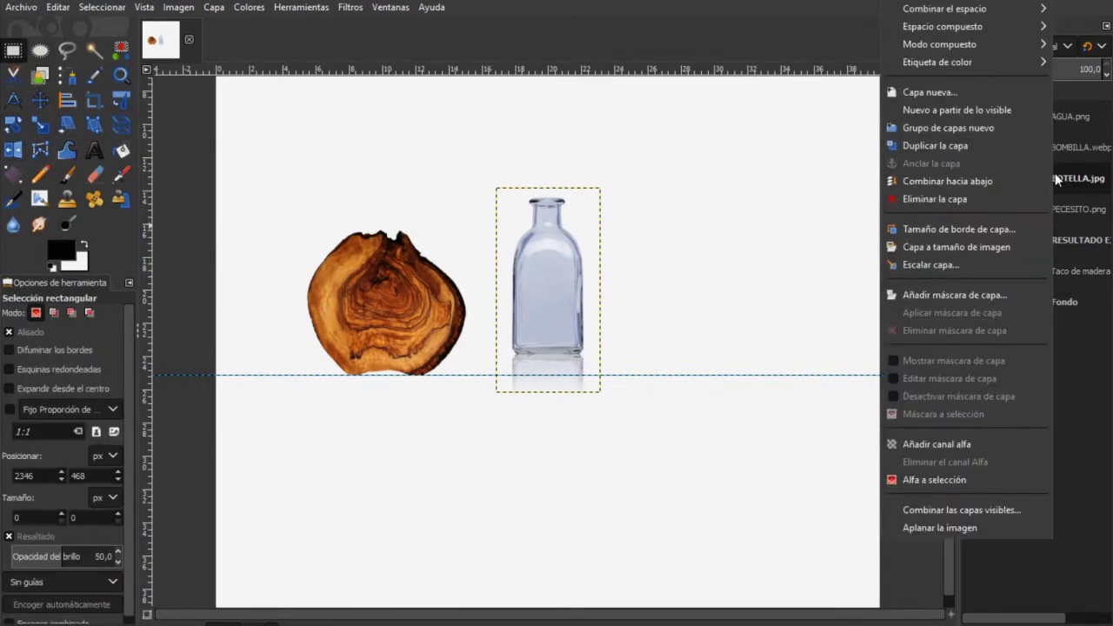
left_click(981, 446)
Delete the reflection below the bottle using a rectangular selection of about 822 × 519 px, and clear the selection
scroll(506, 408, "up", 2)
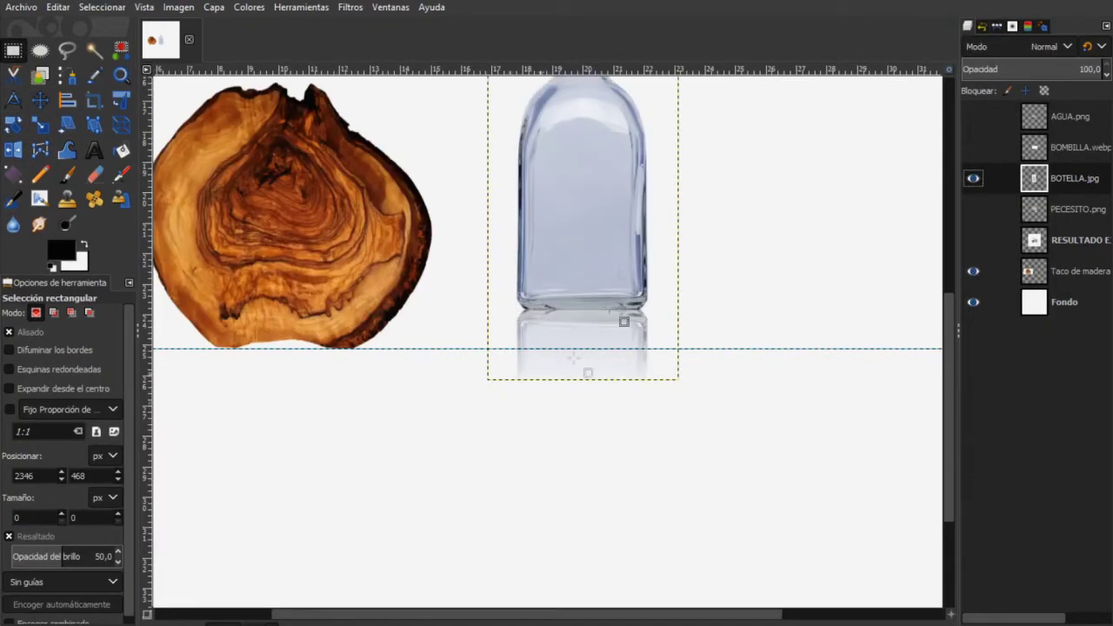
scroll(588, 247, "up", 3)
left_click_drag(494, 441, 707, 574)
left_click(620, 506)
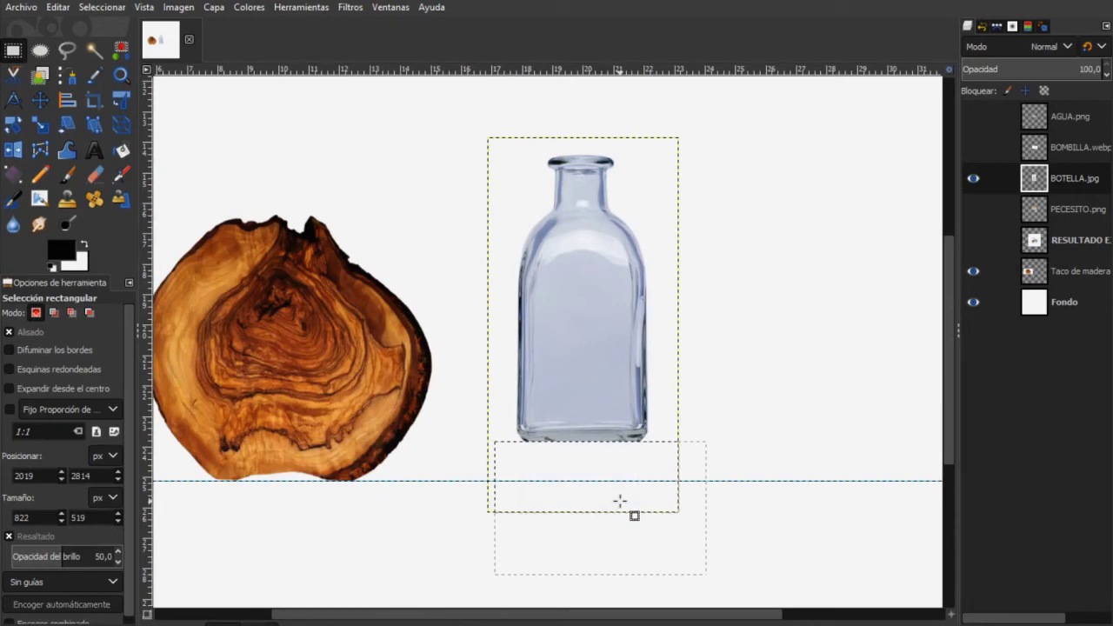
left_click(102, 7)
left_click(132, 45)
Remove the background around the bottle using a fuzzy selection, and clear the selection
left_click(96, 51)
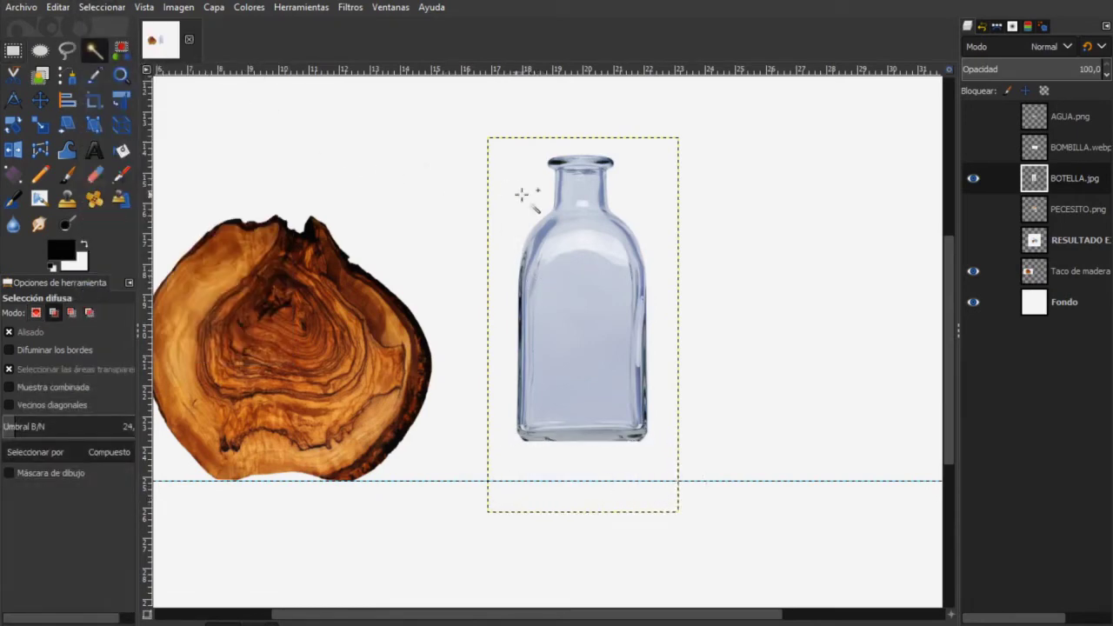
left_click(522, 197)
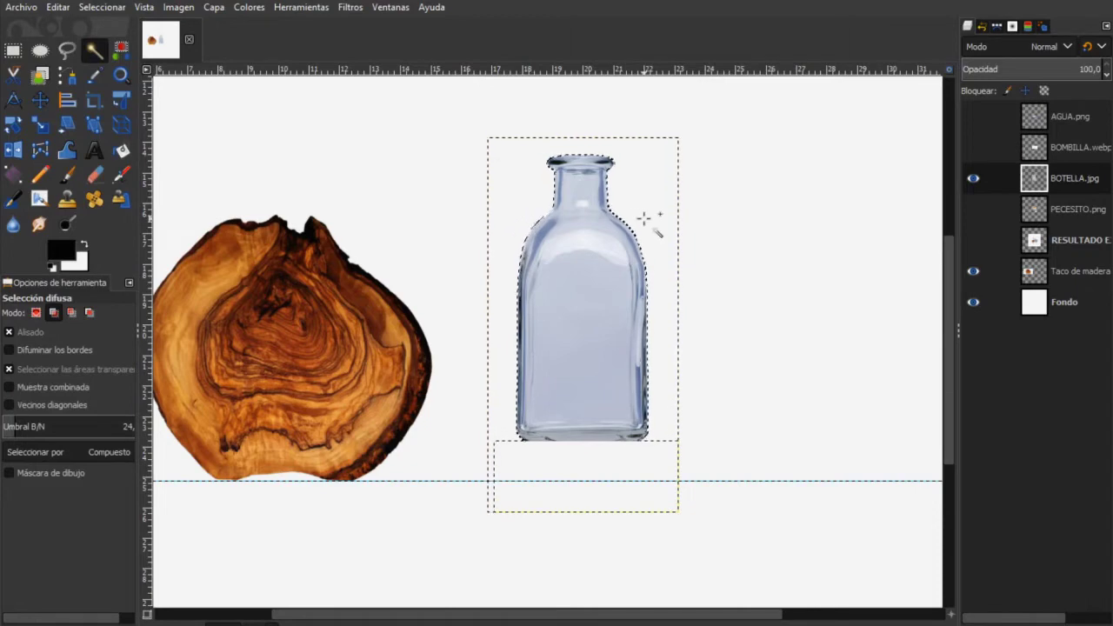
right_click(1054, 184)
key("Escape")
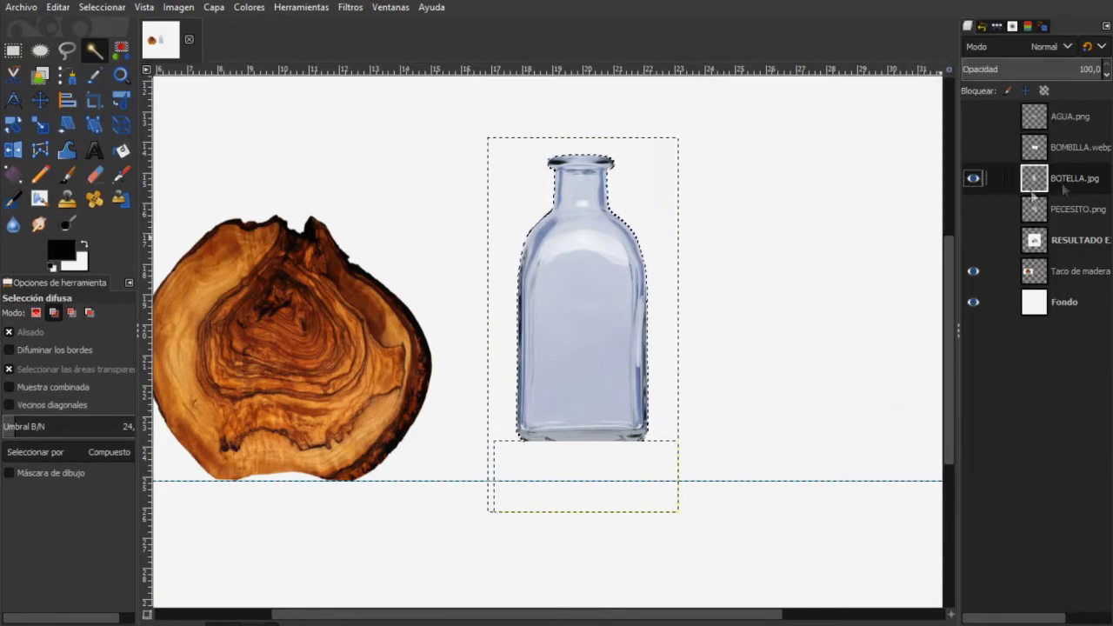
left_click(102, 7)
left_click(128, 42)
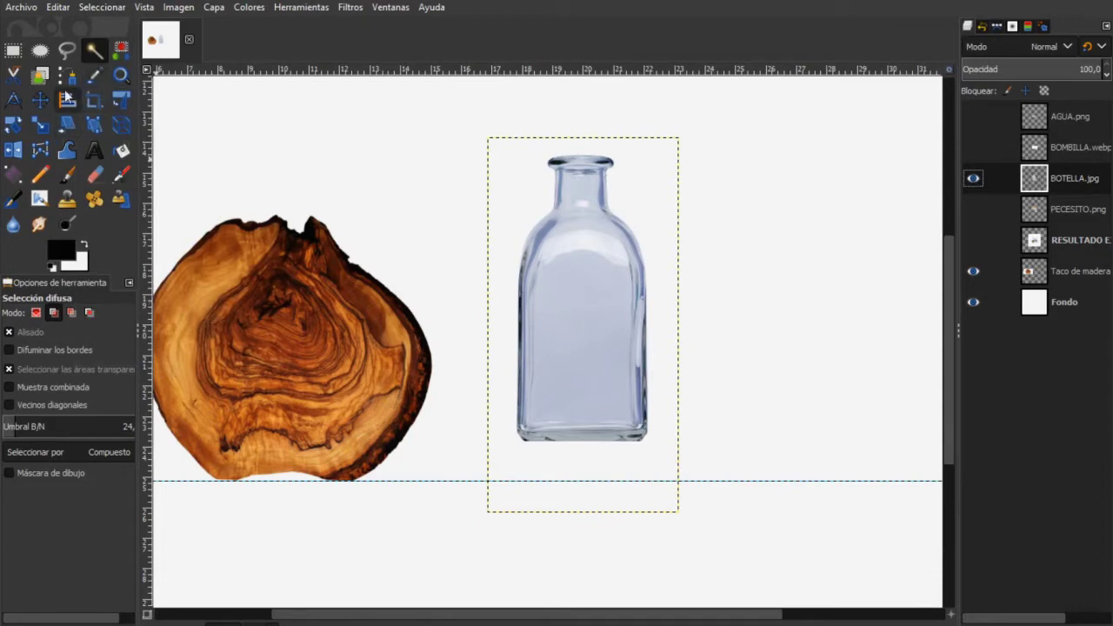
Scale the bottle layer up proportionally and move it so the bottle's base meets the guide
left_click(40, 123)
left_click(583, 296)
left_click_drag(674, 140, 754, 81)
key("shift")
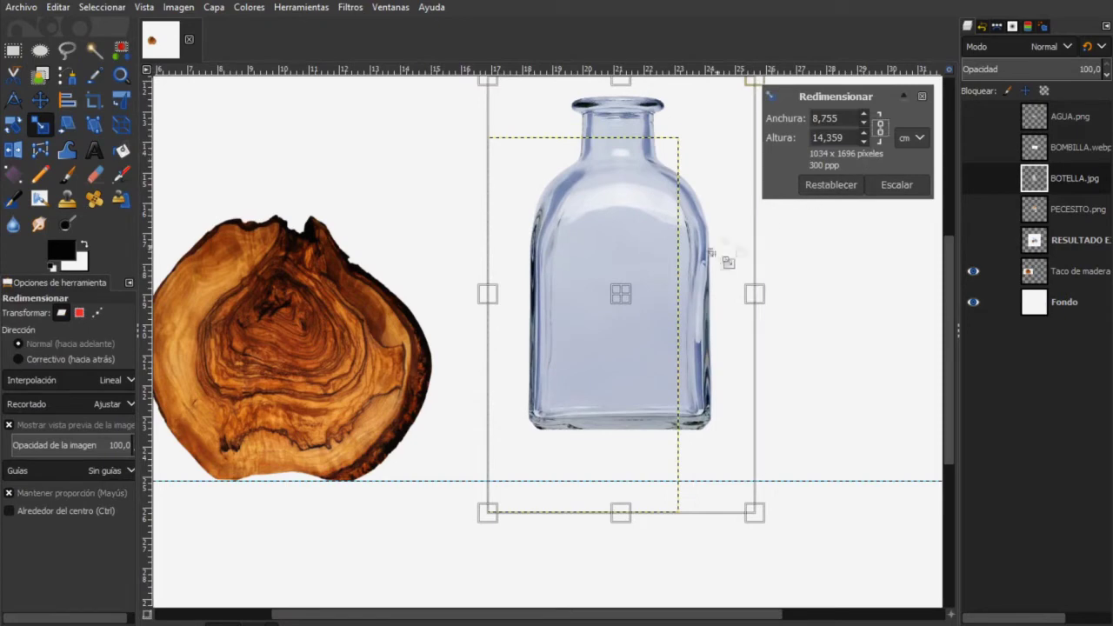
left_click_drag(497, 520, 602, 417)
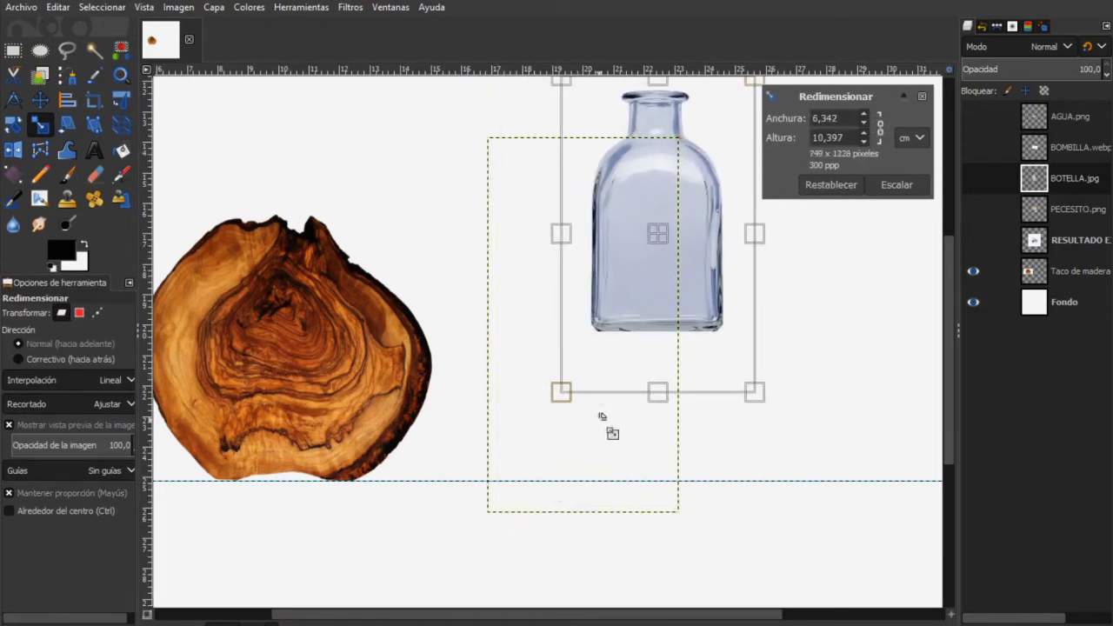
left_click_drag(548, 387, 541, 487)
left_click_drag(648, 296, 618, 348)
left_click(898, 185)
Rotate the bottle layer by about -36,85 degrees around its centre
key("shift+r")
left_click_drag(554, 416, 568, 450)
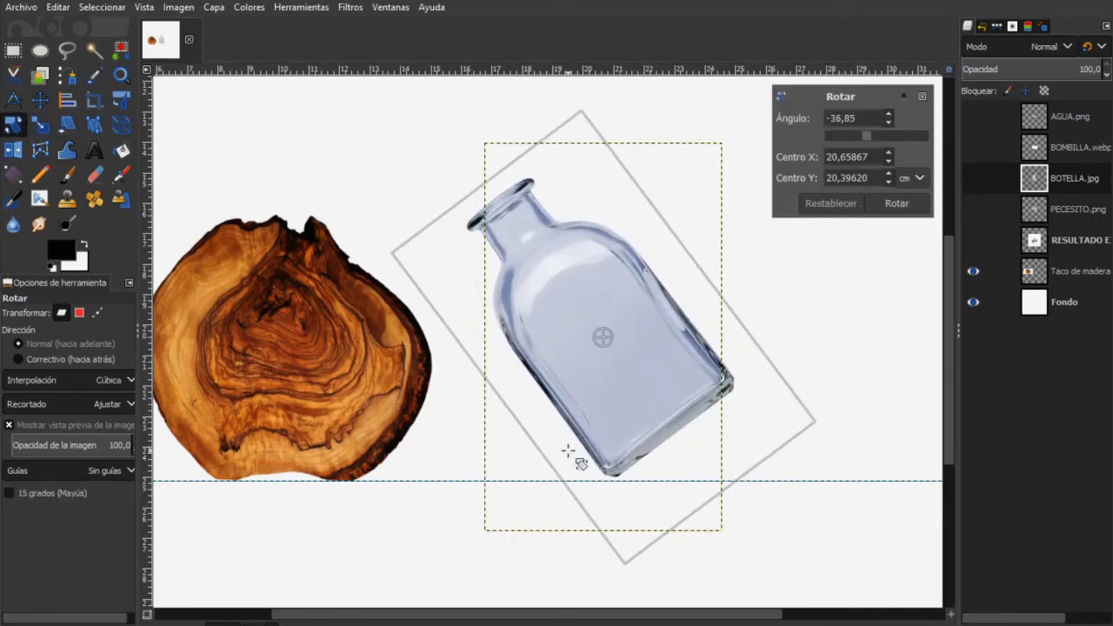
left_click(898, 205)
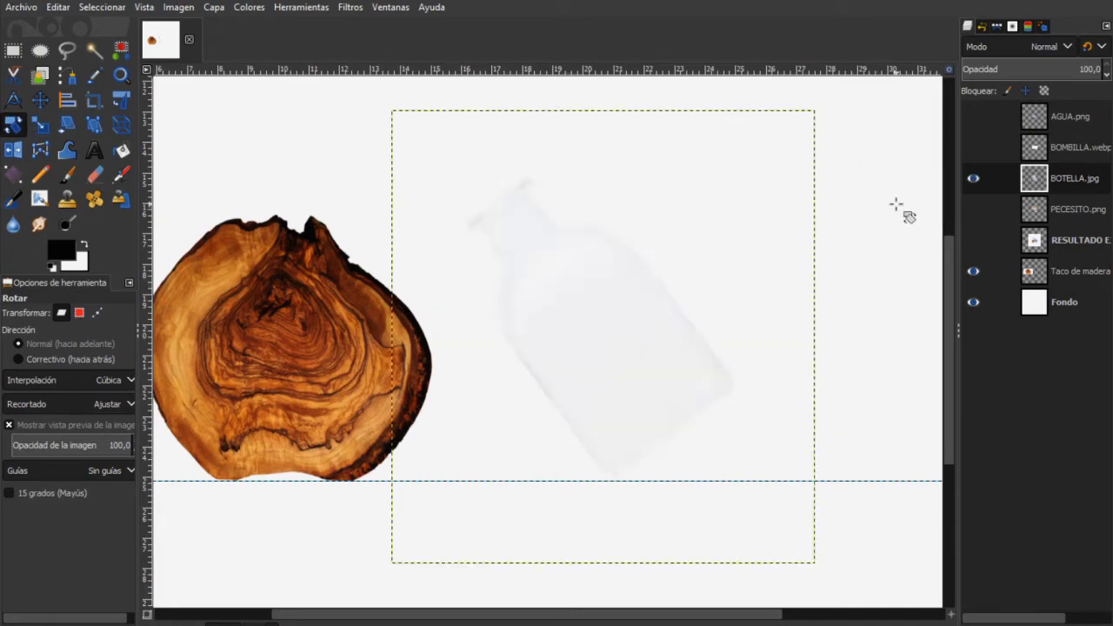
Rotate the bottle layer by about -7,76 degrees and move it so it leans against the wood slice with its corner on the guide
key("m")
left_click_drag(606, 315, 576, 323)
key("shift+r")
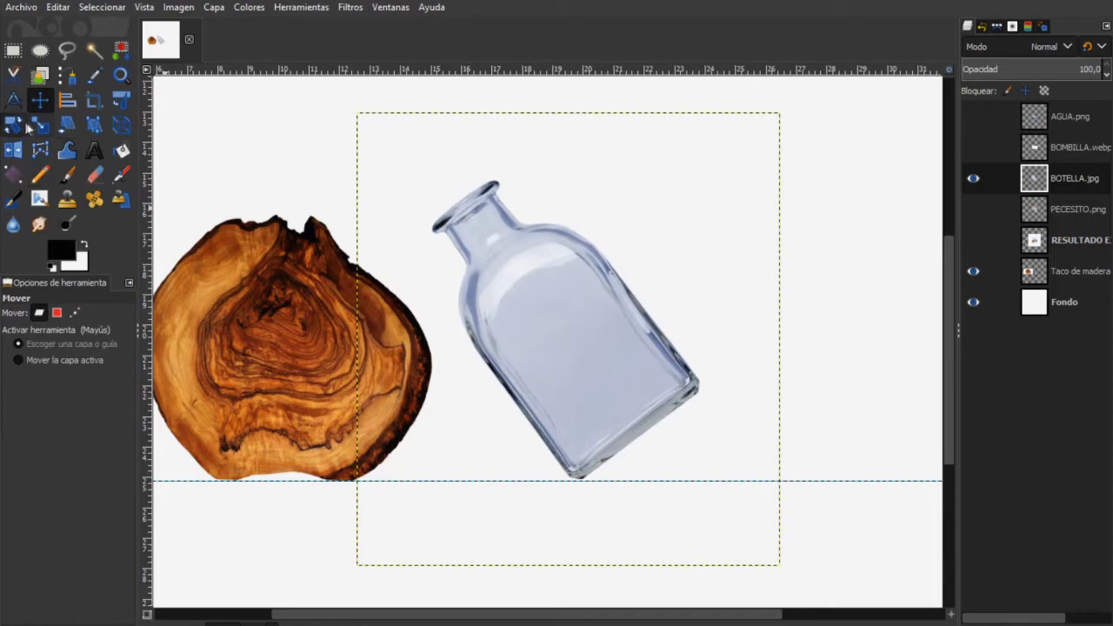
left_click(503, 388)
left_click_drag(427, 484, 452, 489)
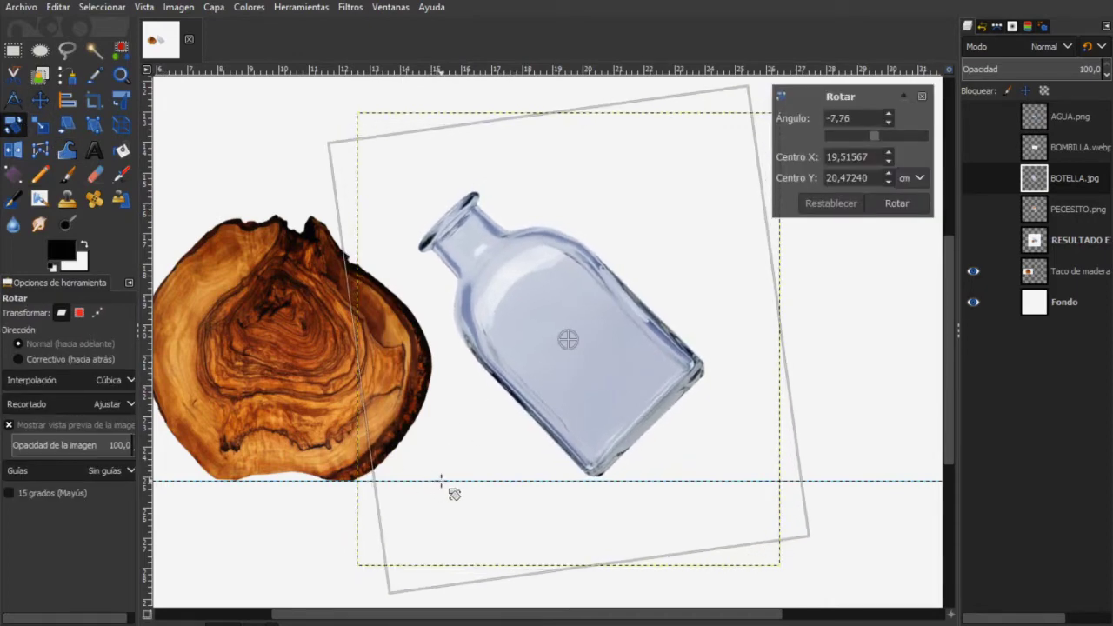
left_click(894, 204)
key("m")
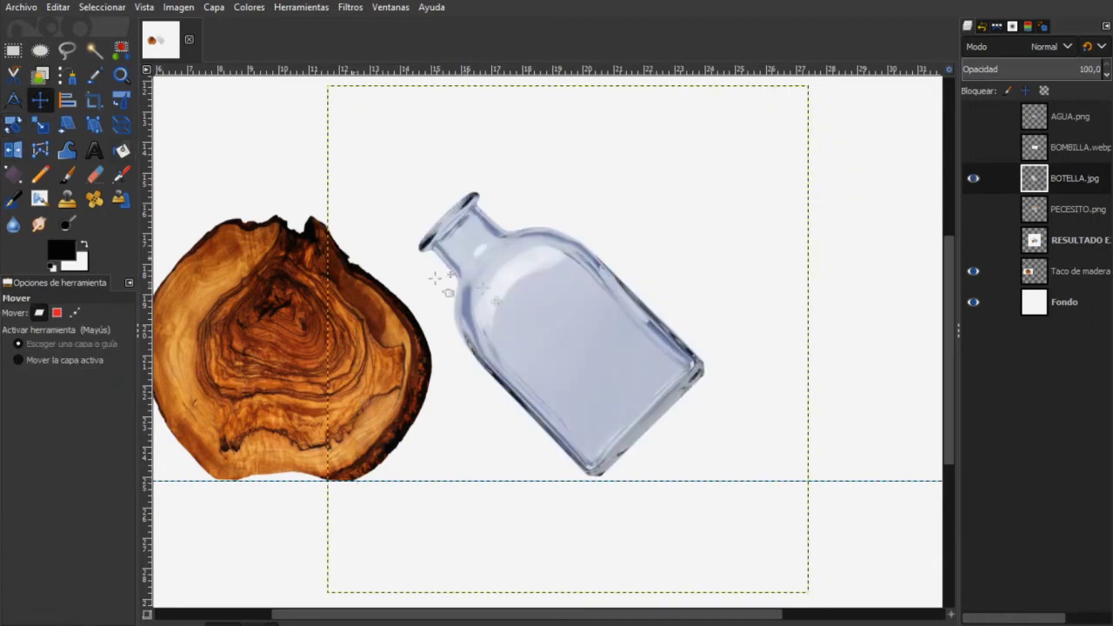
mouse_move(504, 312)
left_mouse_down()
mouse_move(510, 307)
mouse_move(498, 325)
left_mouse_up()
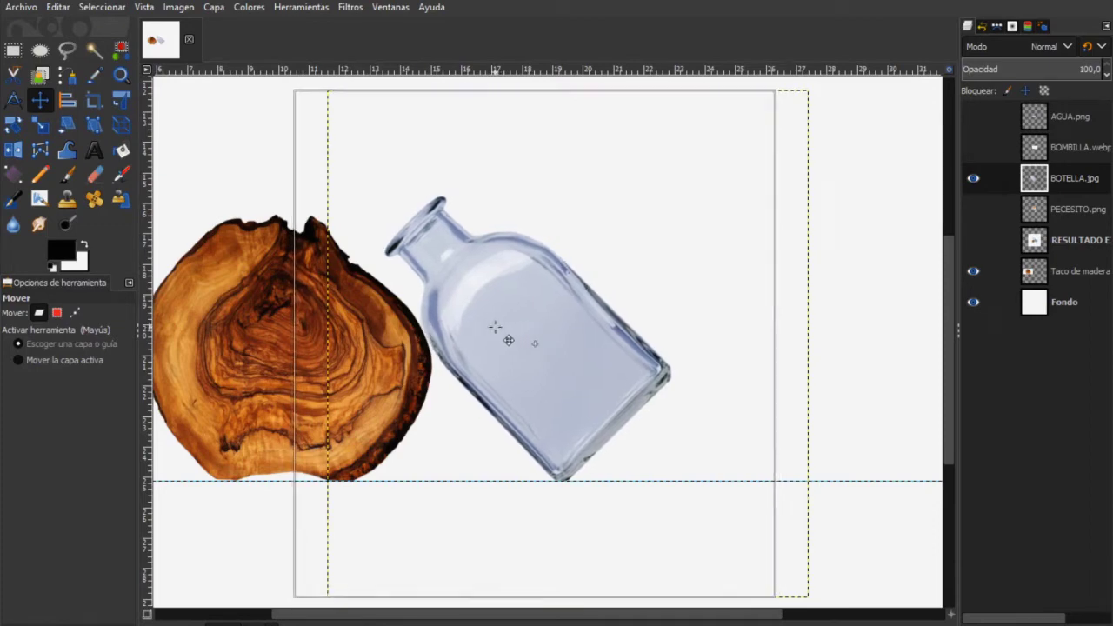
Scale the AGUA.png layer up proportionally over the bottle with its base on the guide, and set its mode to Multiplicar
scroll(433, 348, "up", 3)
scroll(426, 355, "down", 4)
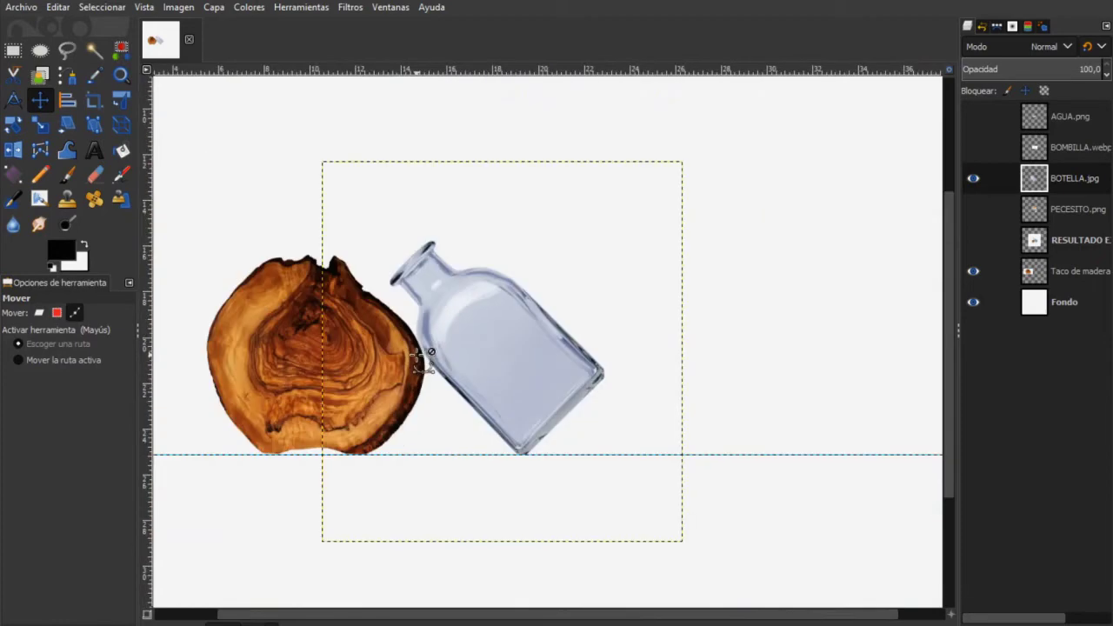
left_click_drag(516, 614, 389, 615)
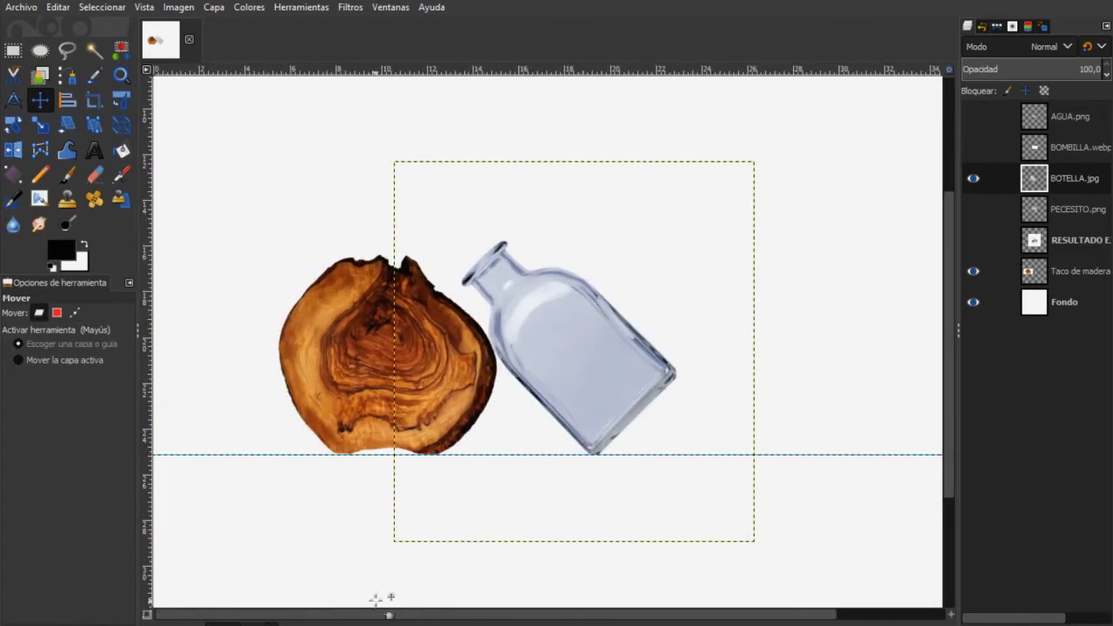
left_click(1072, 116)
key("shift+s")
left_click(639, 364)
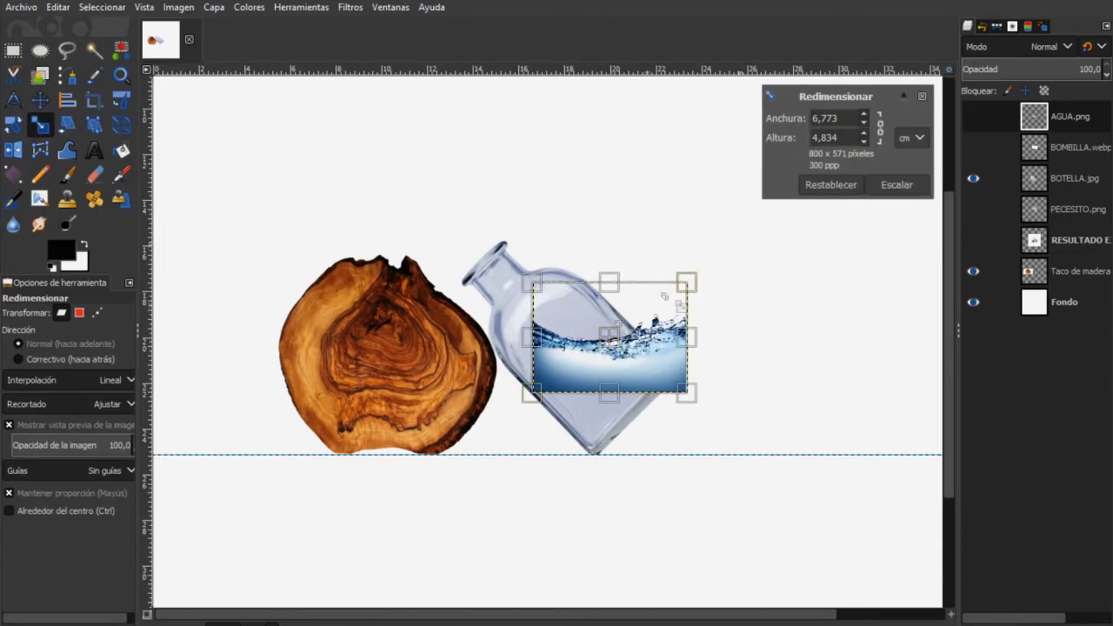
left_click_drag(542, 409, 401, 513)
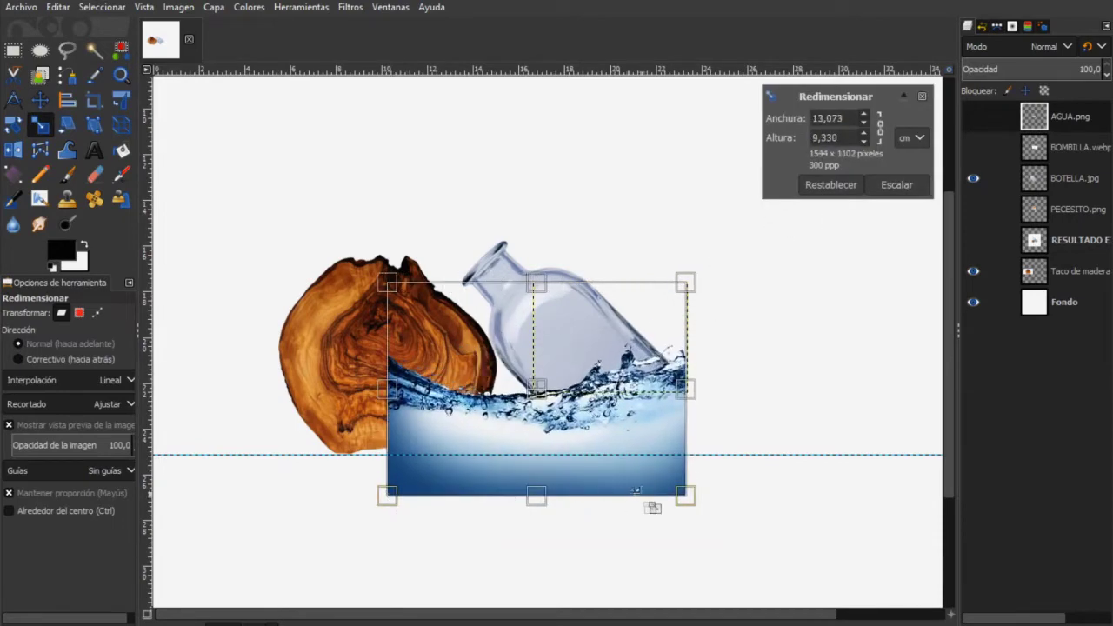
left_click_drag(712, 522, 746, 546)
left_click_drag(561, 404, 511, 331)
left_click(896, 185)
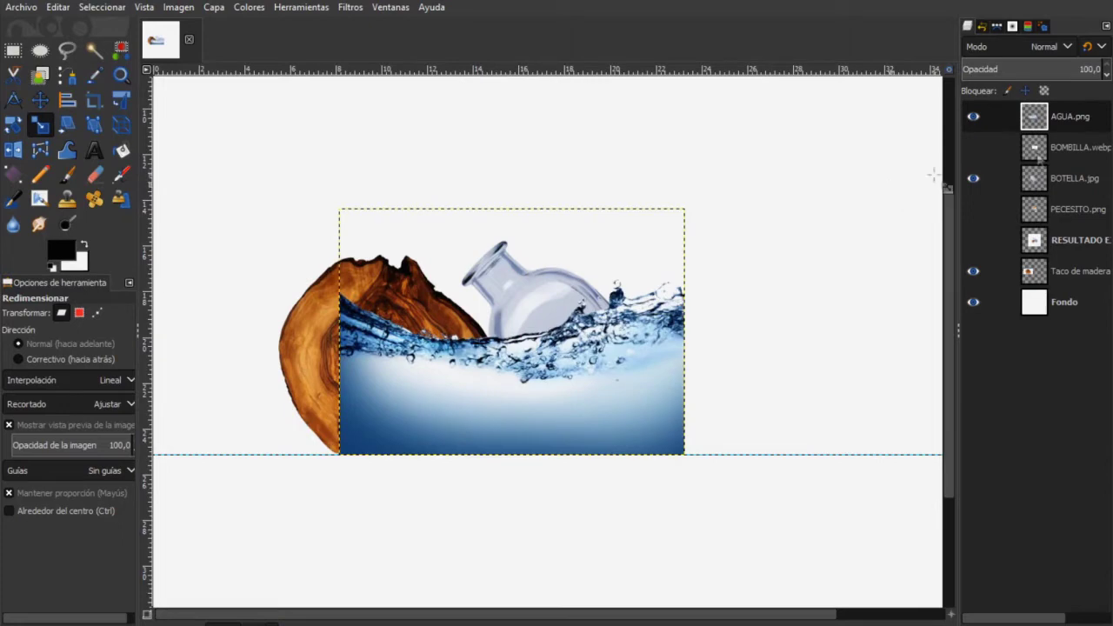
left_click(1068, 47)
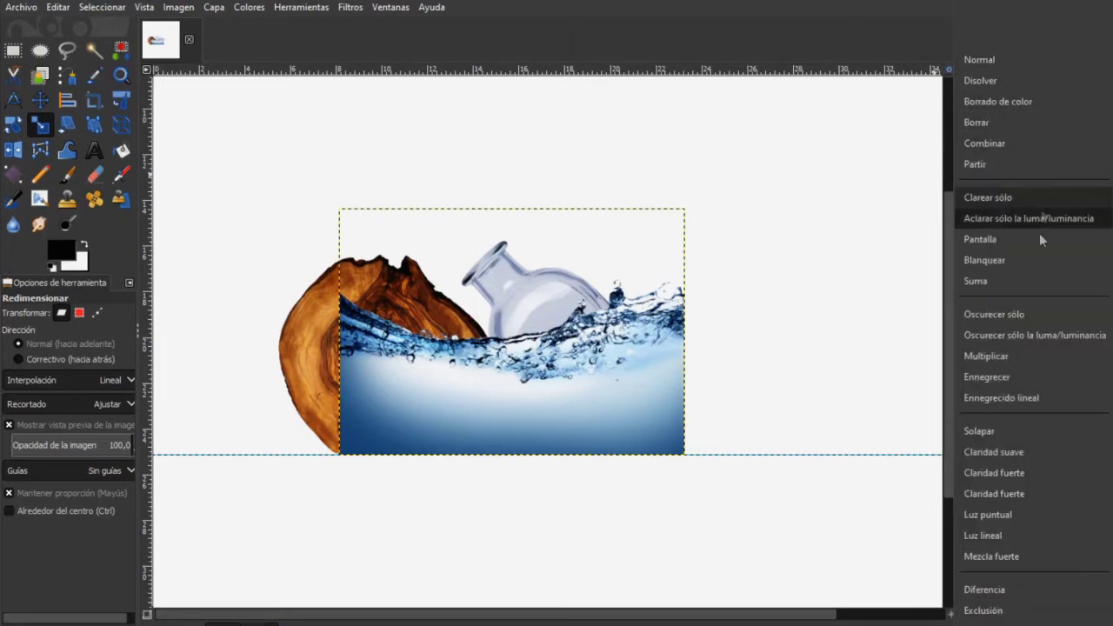
left_click(1027, 355)
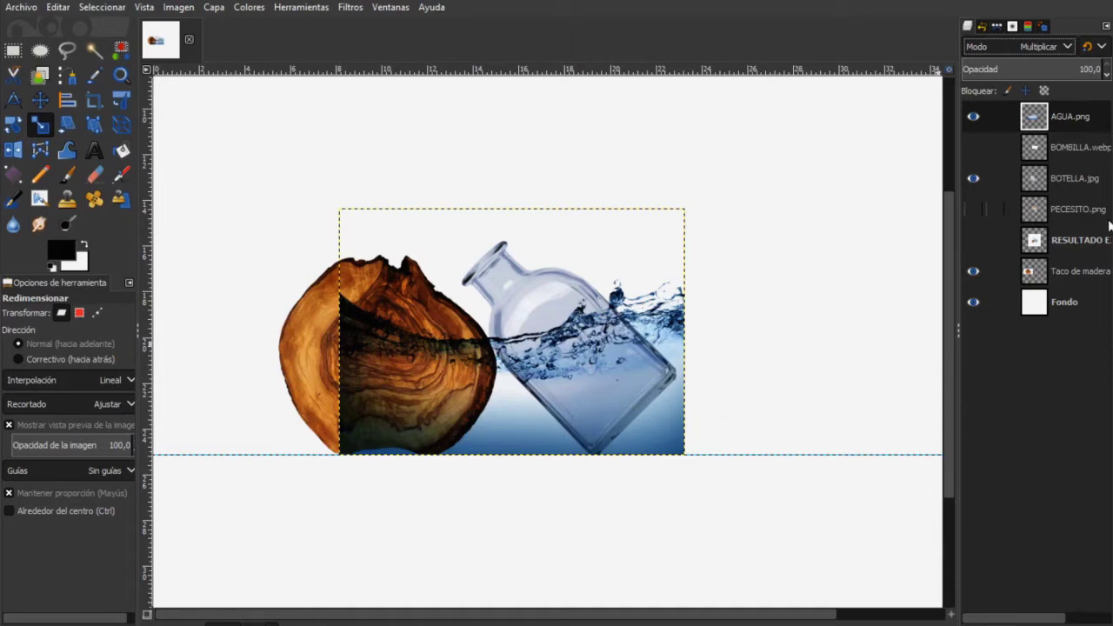
Delete the water around the bottle from the AGUA.png layer using a fuzzy selection made on BOTELLA.jpg, and clear the selection
left_click(1063, 182)
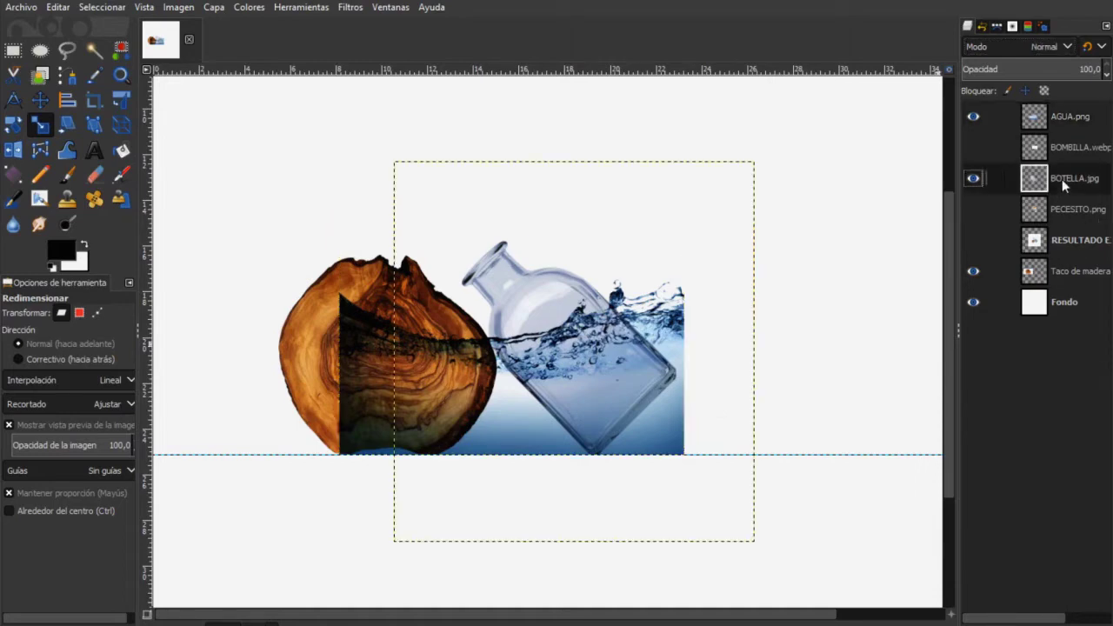
left_click(94, 50)
left_click(606, 250)
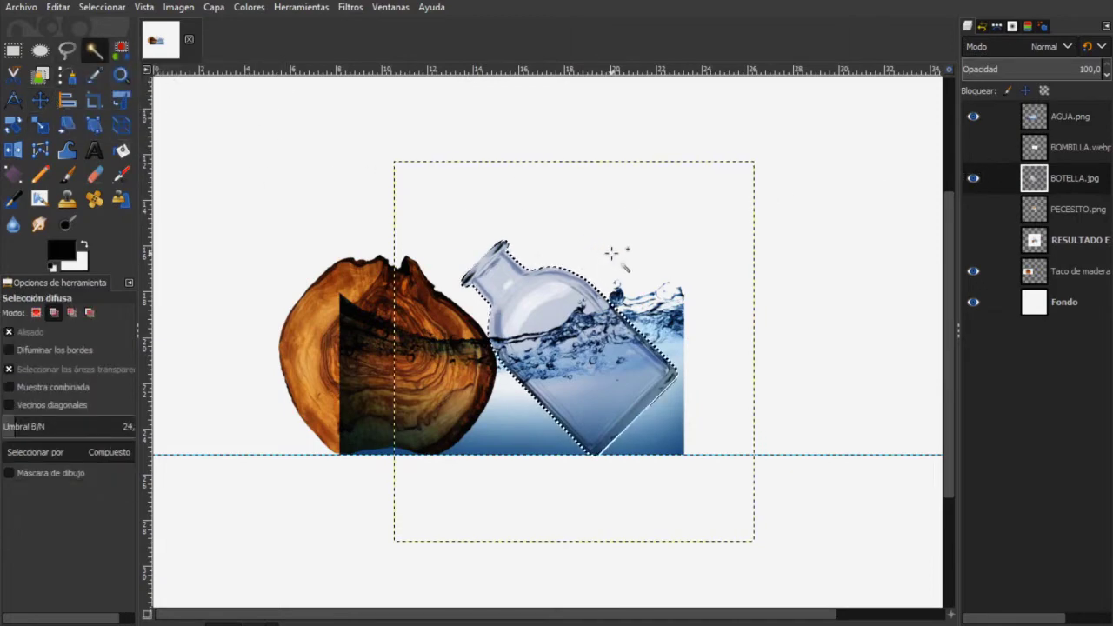
left_click(1066, 122)
key("Delete")
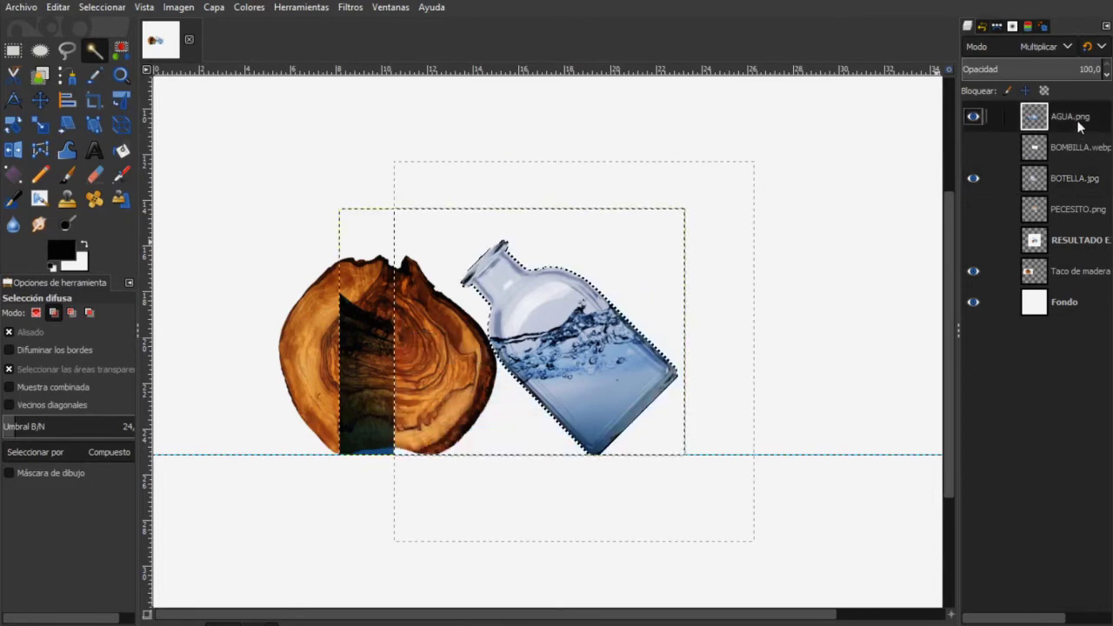
left_click(102, 7)
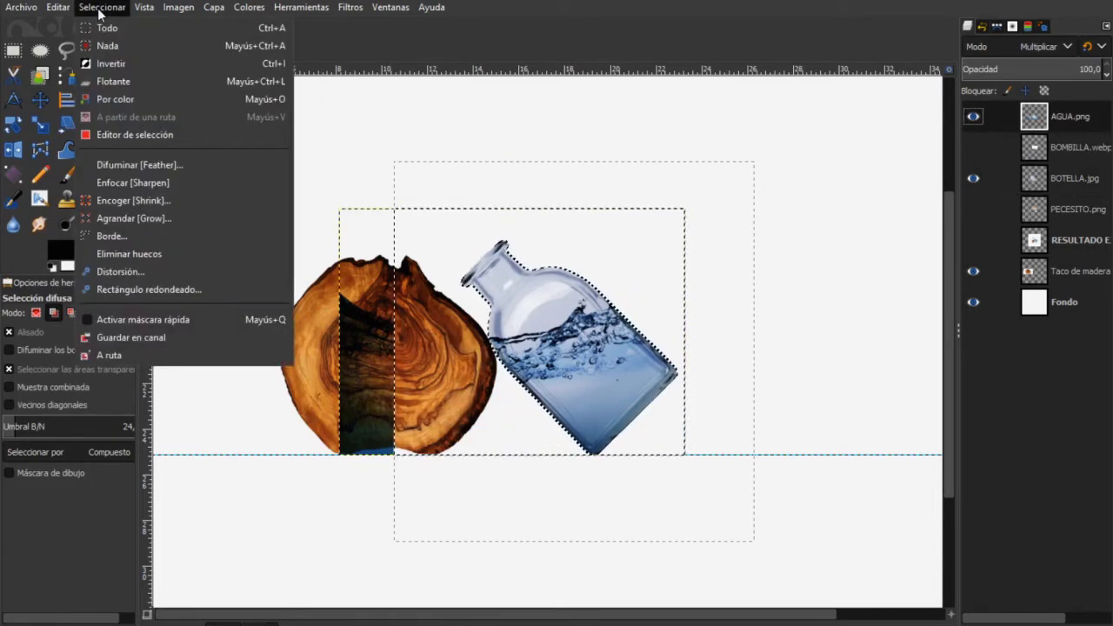
left_click(113, 43)
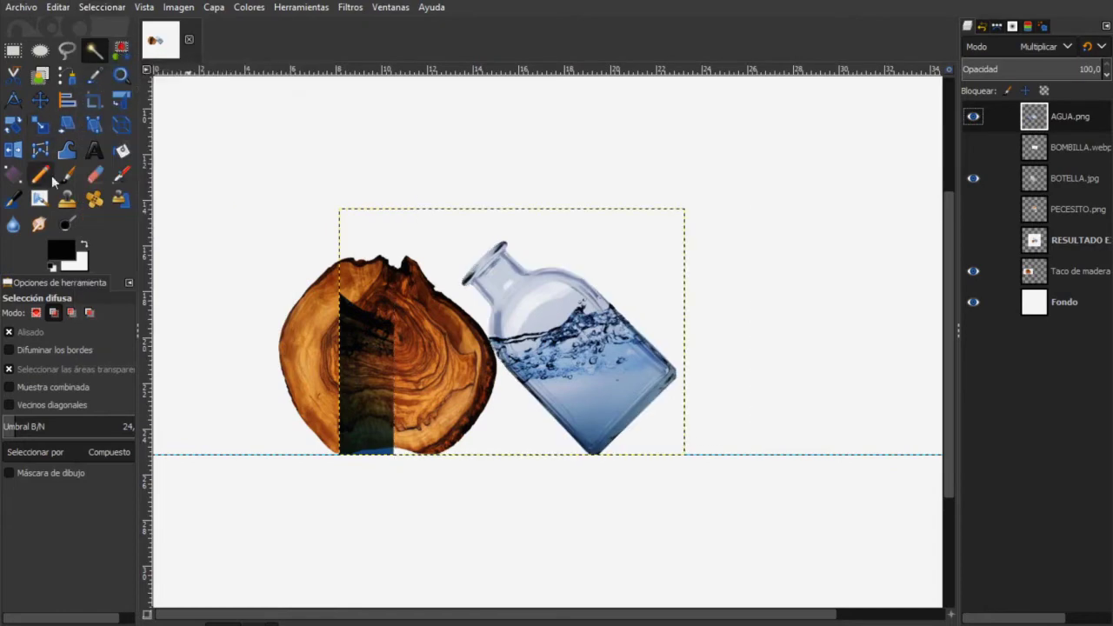
Delete the leftover water over the wood slice using a rectangular selection of about 740 × 1860 px, and clear the selection
left_click(14, 49)
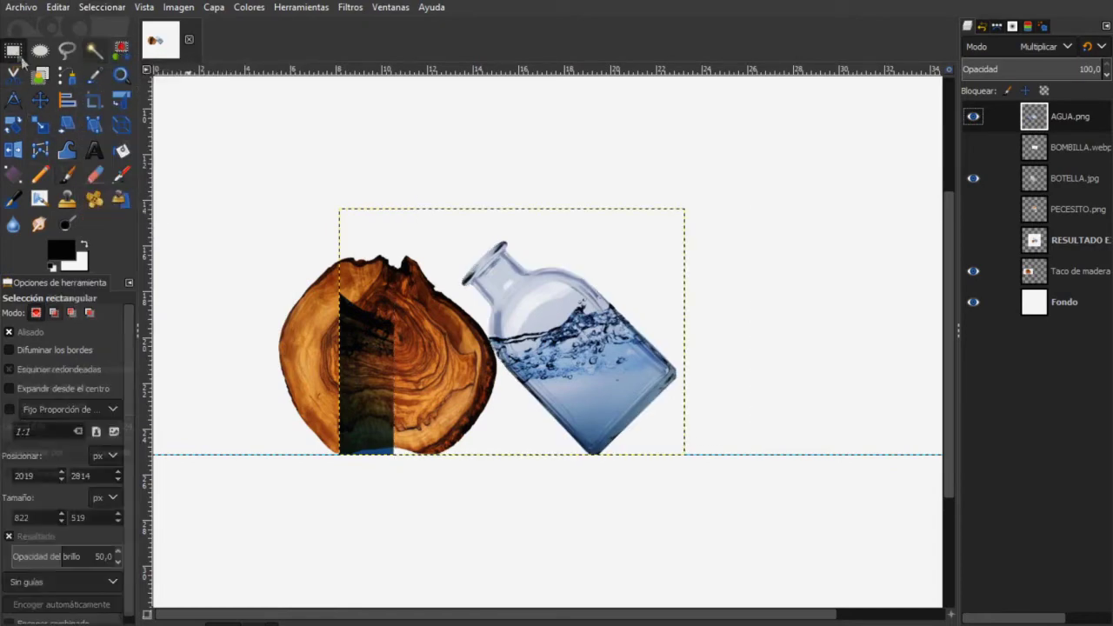
left_click_drag(289, 162, 433, 521)
left_click(366, 365)
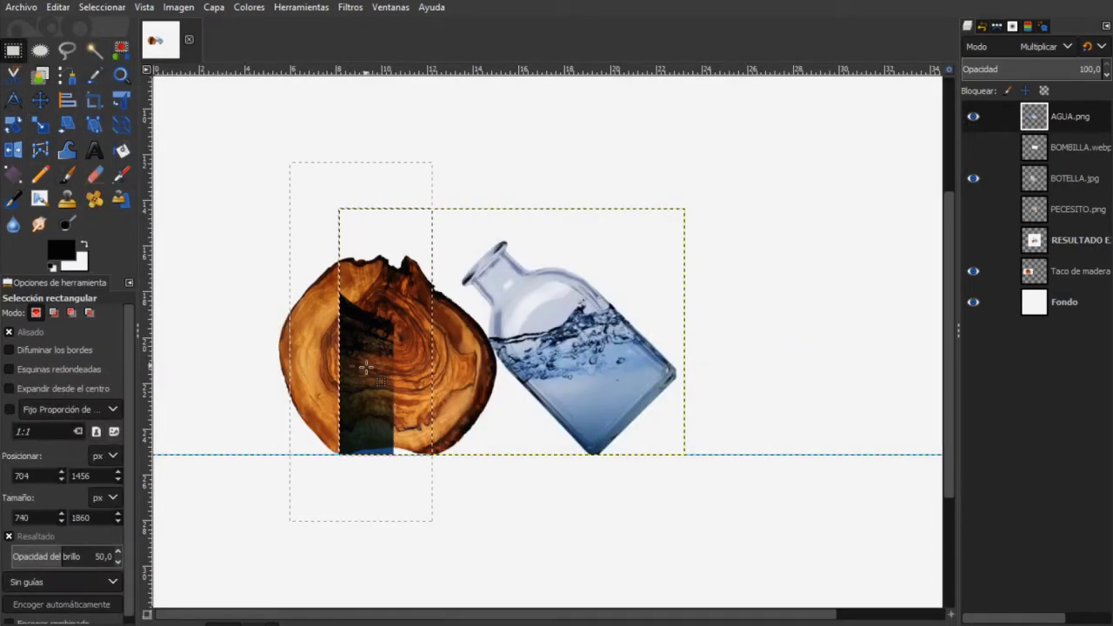
left_click(115, 13)
left_click(96, 42)
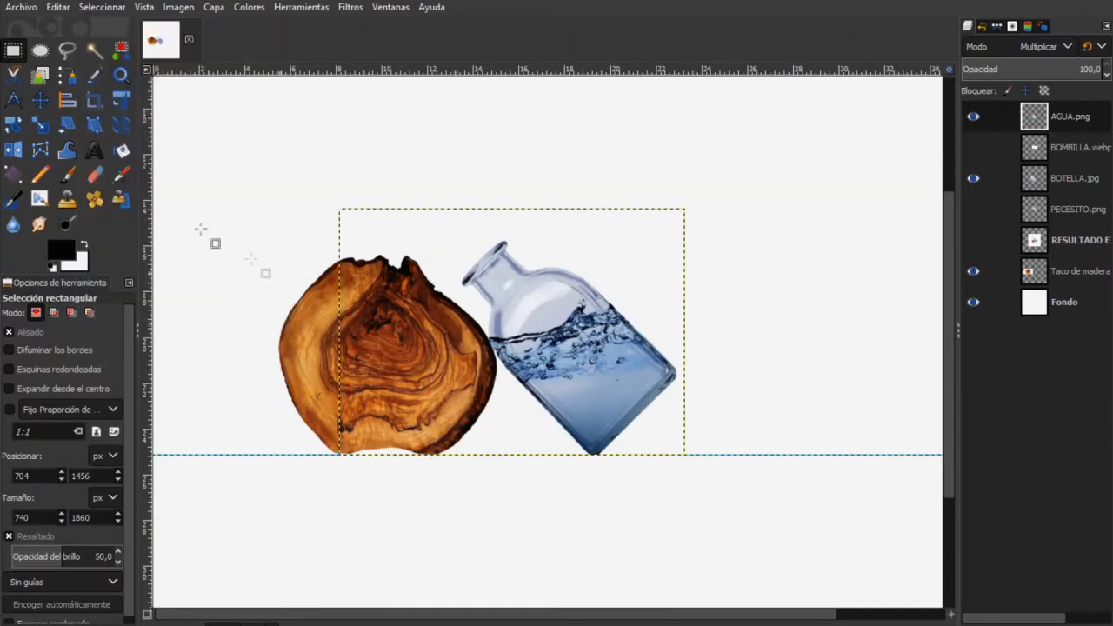
Erase the water along the bottle's lower glass edges with the 2. Hardness 025 brush at opacity 63,9 and size 134,53
left_click(94, 176)
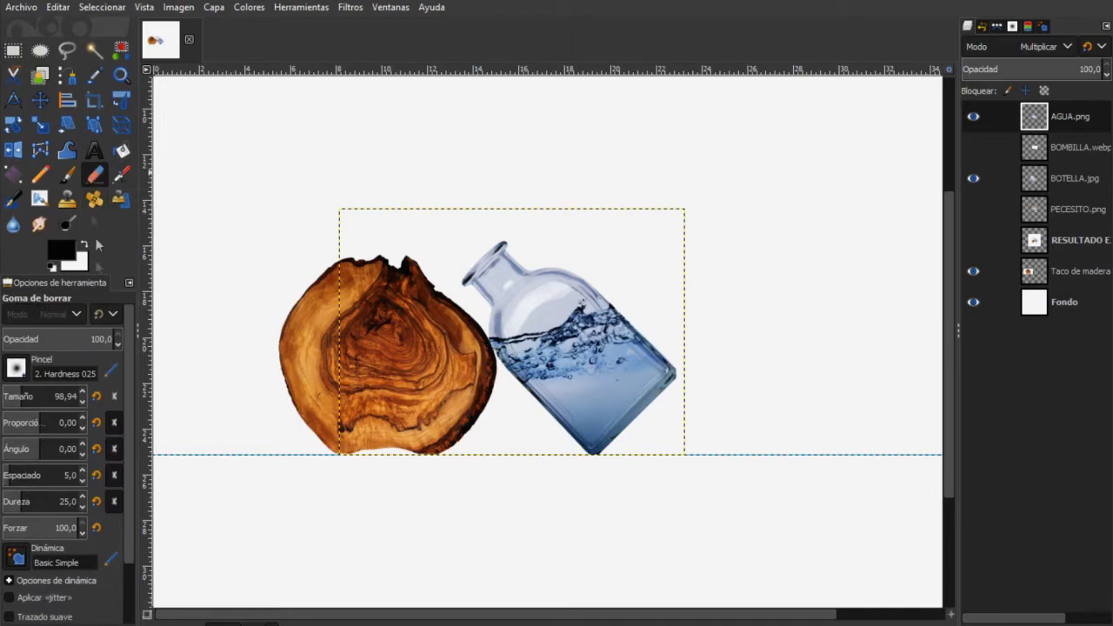
left_click_drag(26, 339, 73, 339)
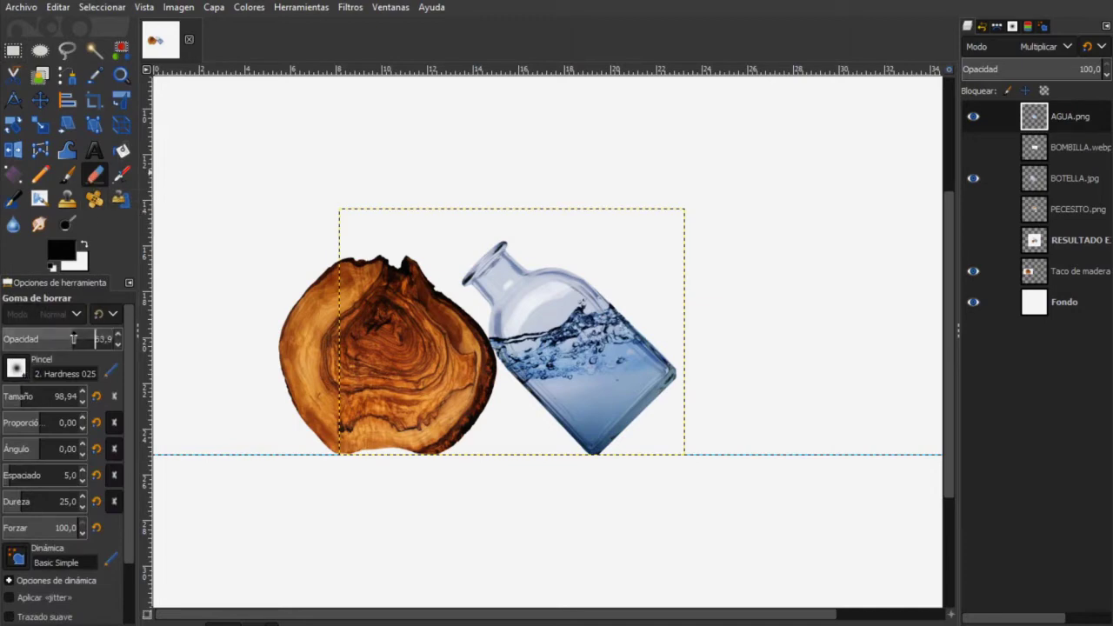
left_click(17, 368)
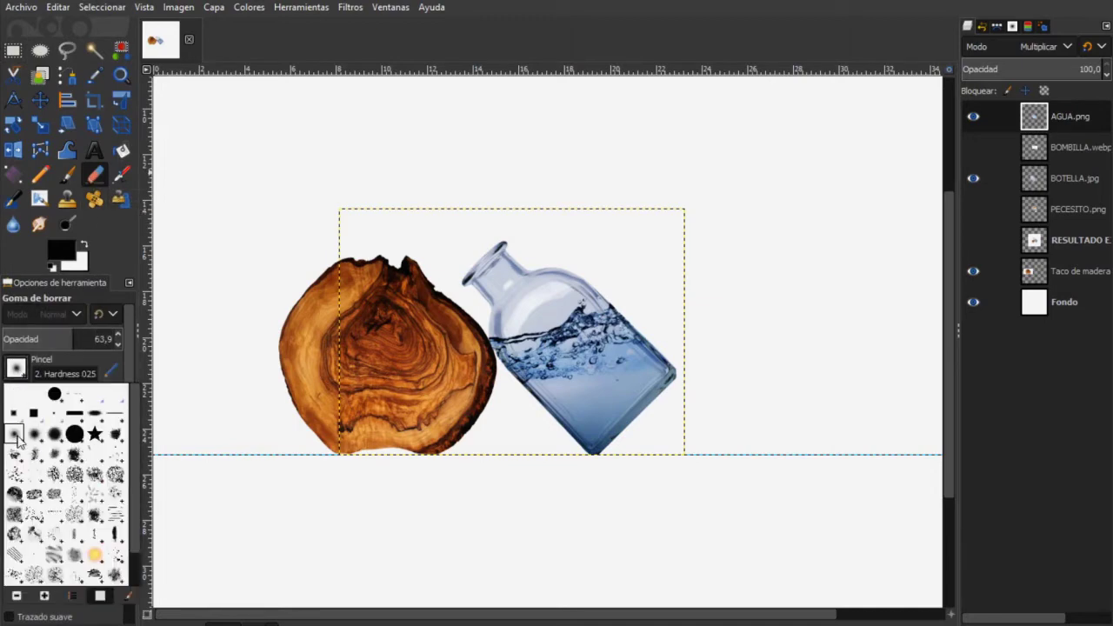
left_click(202, 358)
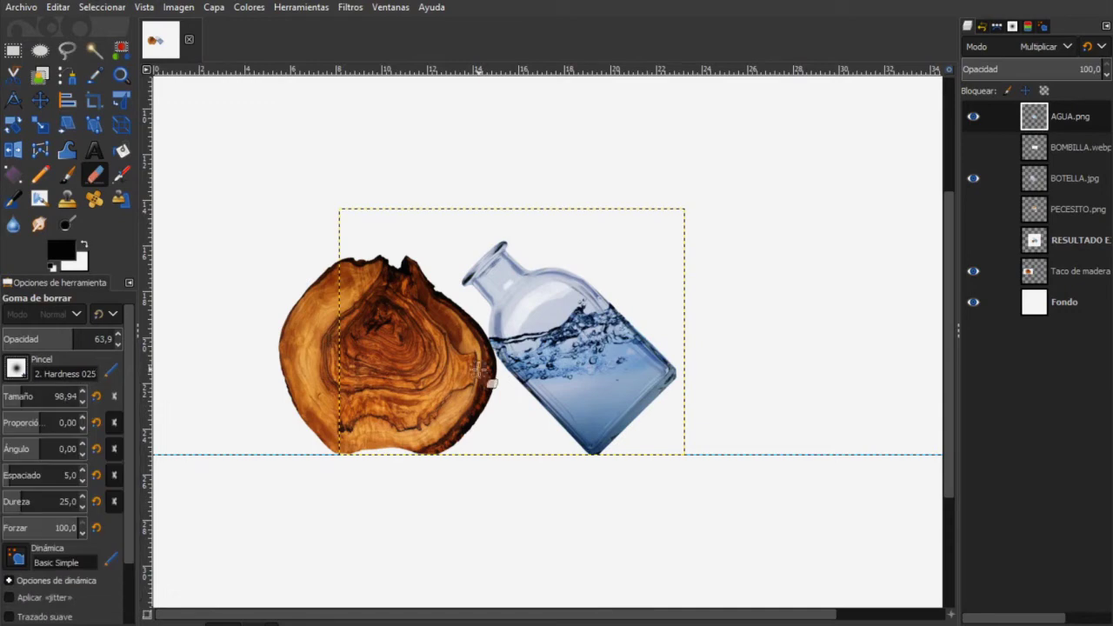
scroll(572, 447, "up", 2)
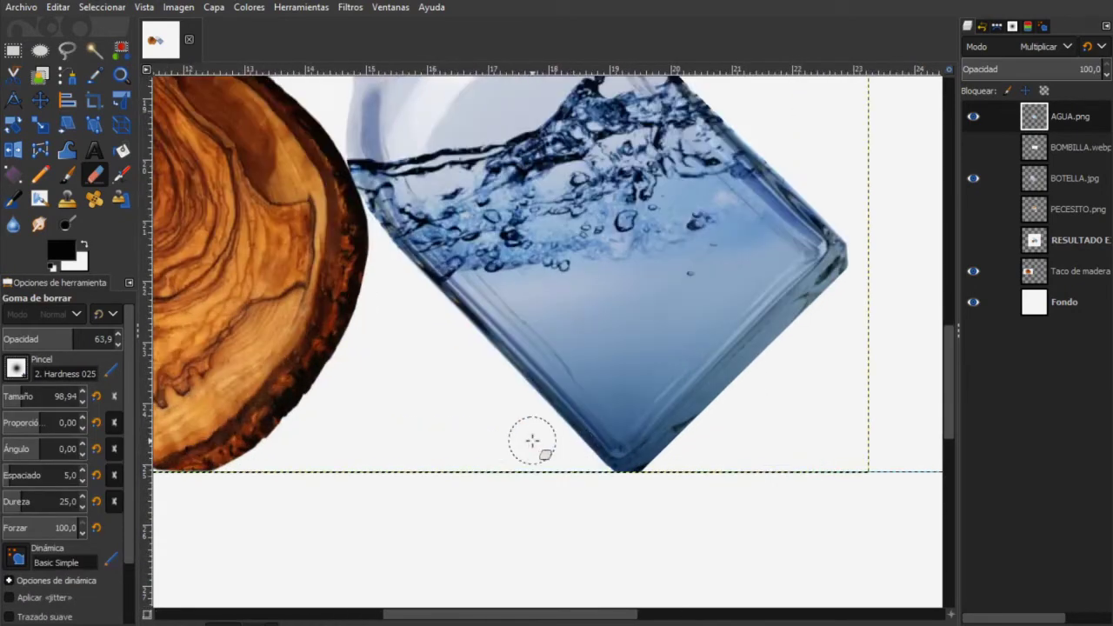
scroll(529, 442, "up", 2)
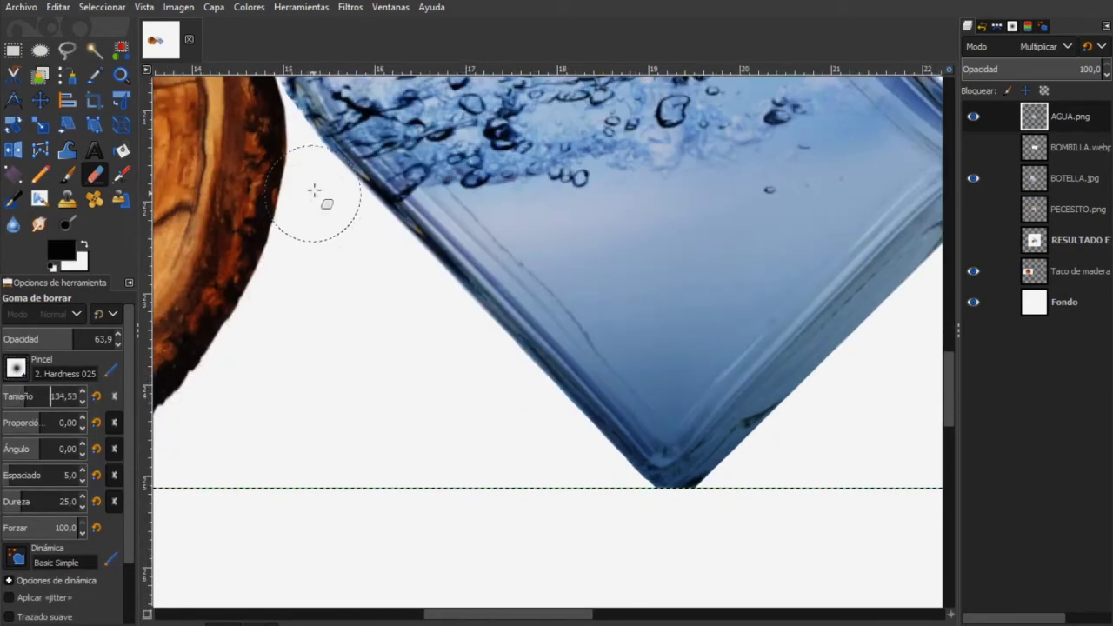
mouse_move(420, 276)
left_mouse_down()
mouse_move(542, 410)
mouse_move(621, 473)
mouse_move(642, 484)
mouse_move(700, 474)
mouse_move(688, 507)
mouse_move(758, 411)
mouse_move(875, 319)
mouse_move(909, 261)
mouse_move(901, 252)
left_mouse_up()
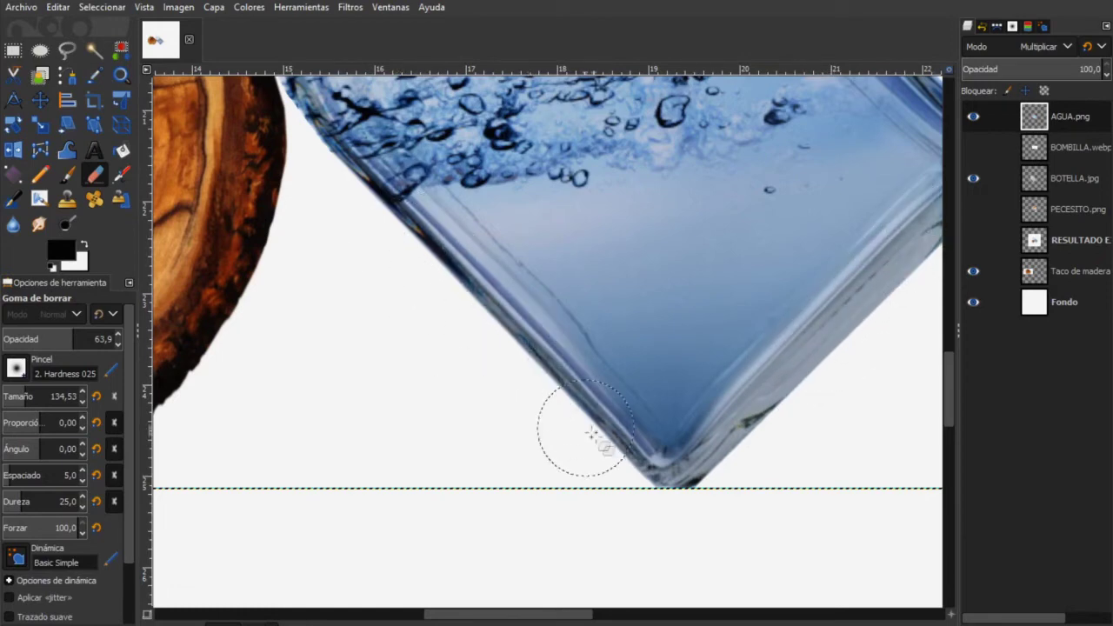
Erase the water over the glass walls at the bottle's upper-right edge and beside the wood slice
left_click_drag(572, 616, 628, 618)
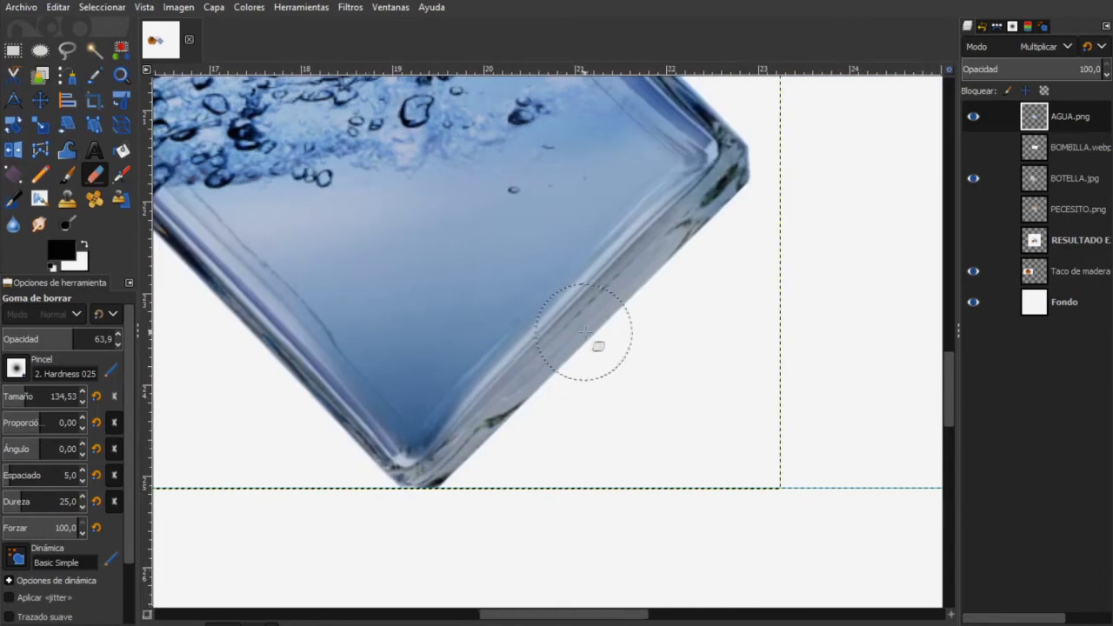
left_click_drag(951, 392, 951, 346)
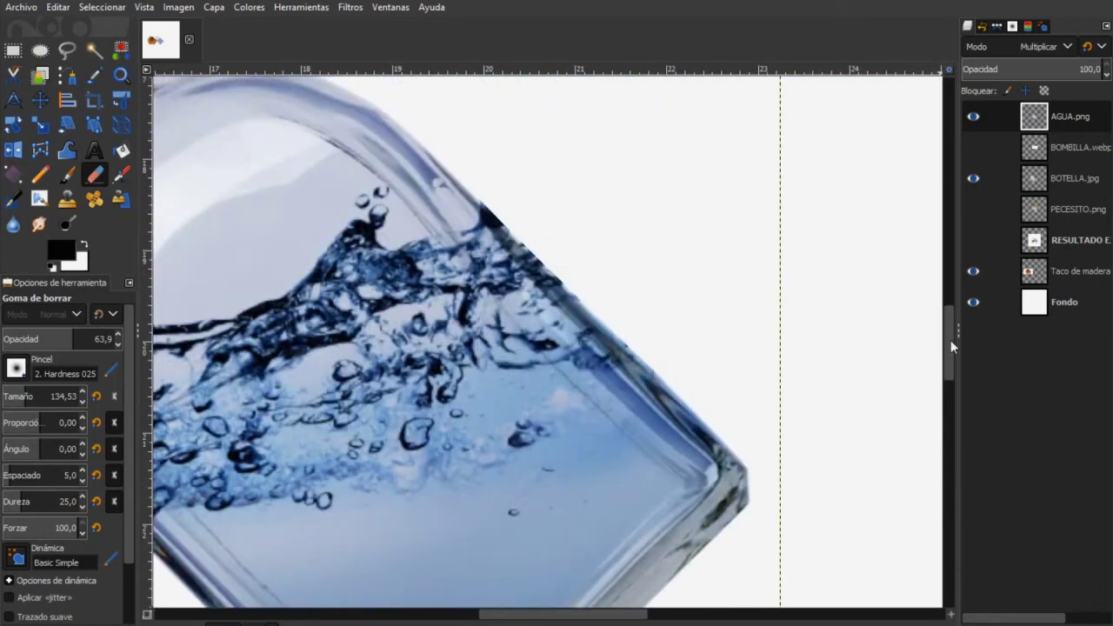
mouse_move(612, 322)
left_mouse_down()
mouse_move(591, 239)
mouse_move(478, 170)
mouse_move(407, 106)
mouse_move(380, 117)
left_mouse_up()
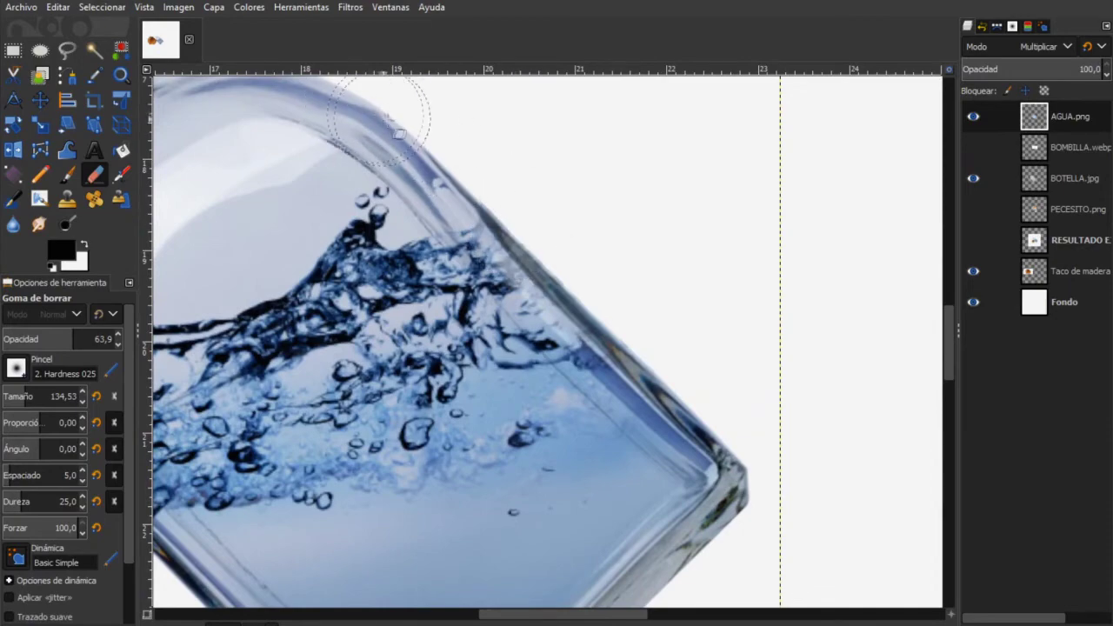
left_click_drag(589, 614, 520, 603)
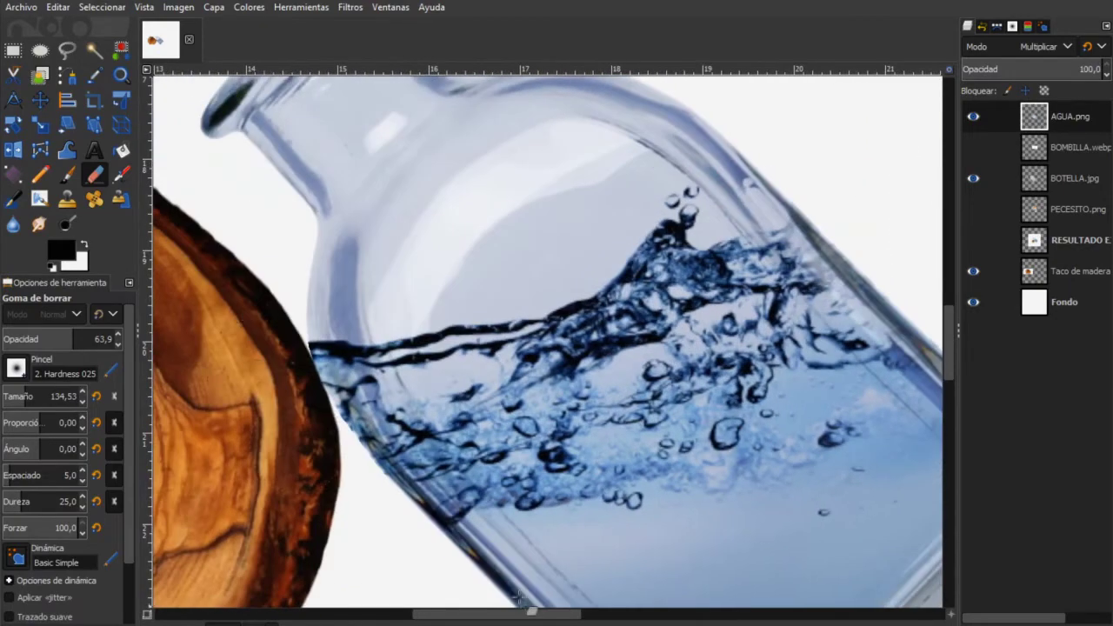
mouse_move(287, 261)
left_mouse_down()
mouse_move(323, 400)
mouse_move(482, 579)
mouse_move(388, 483)
mouse_move(309, 338)
mouse_move(329, 356)
left_mouse_up()
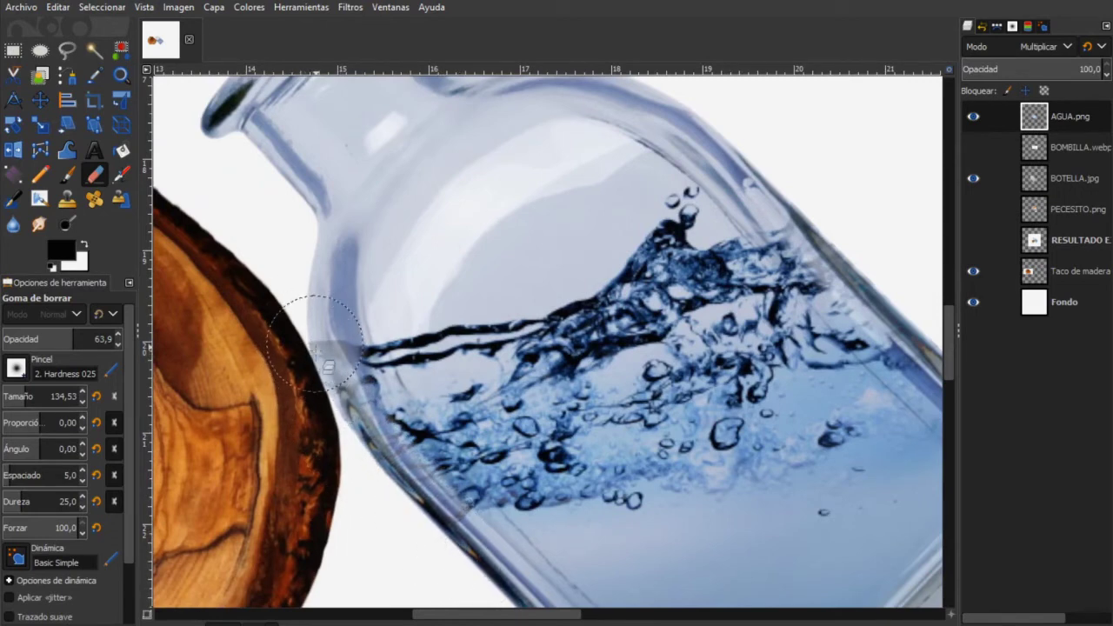
mouse_move(790, 179)
left_mouse_down()
mouse_move(813, 235)
mouse_move(857, 249)
left_mouse_up()
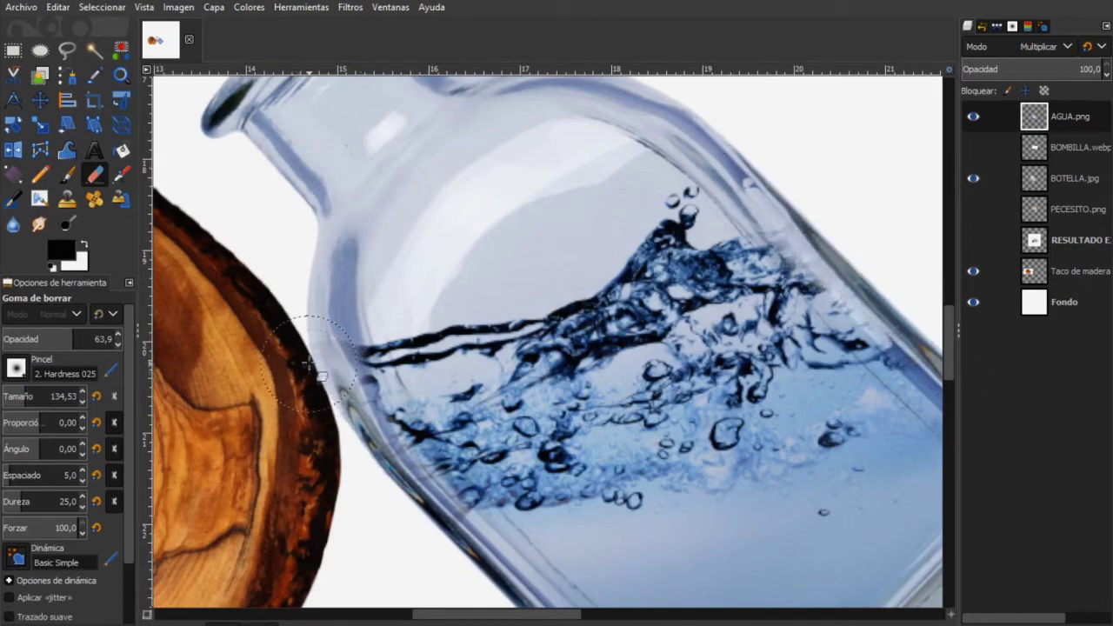
scroll(565, 360, "down", 3)
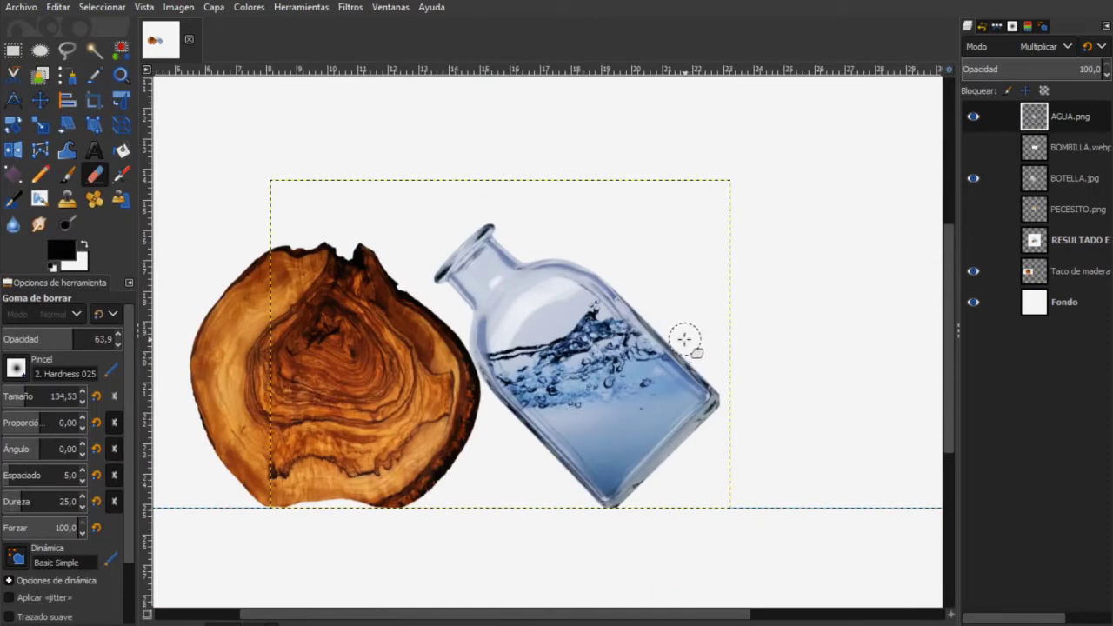
Try a black, fully transparent layer mask (Negro) on the AGUA.png layer, and delete that mask
right_click(1072, 123)
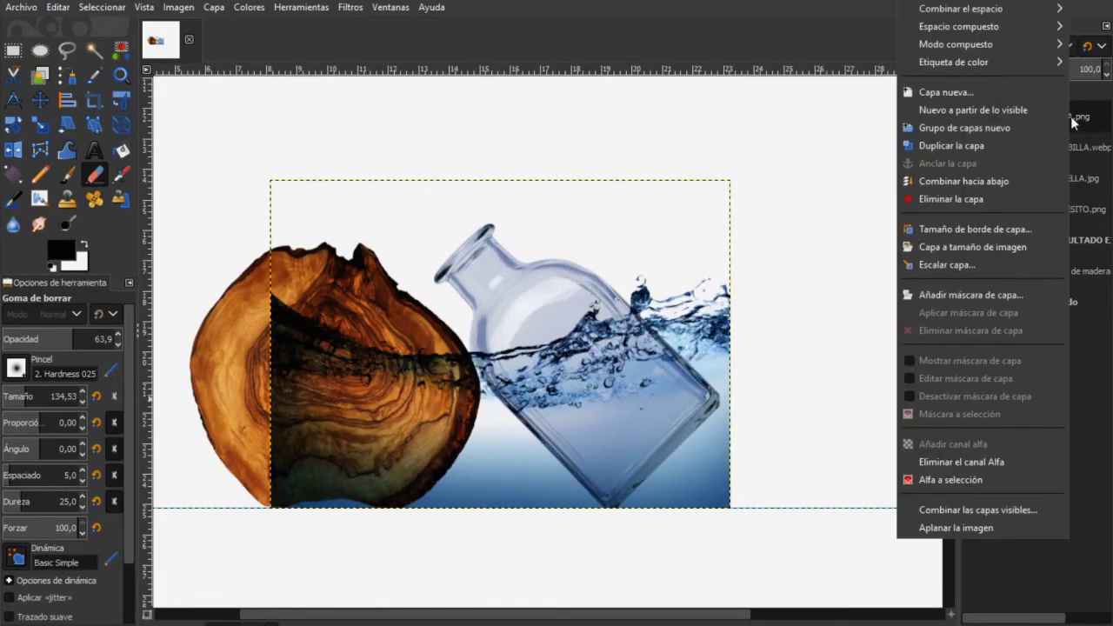
left_click(980, 295)
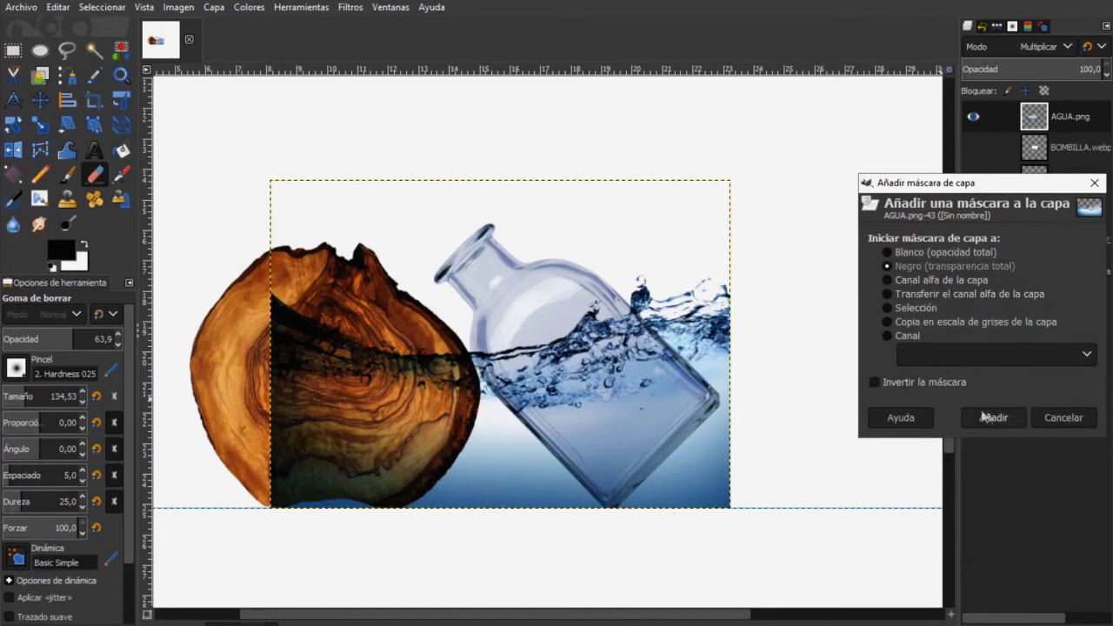
left_click(992, 418)
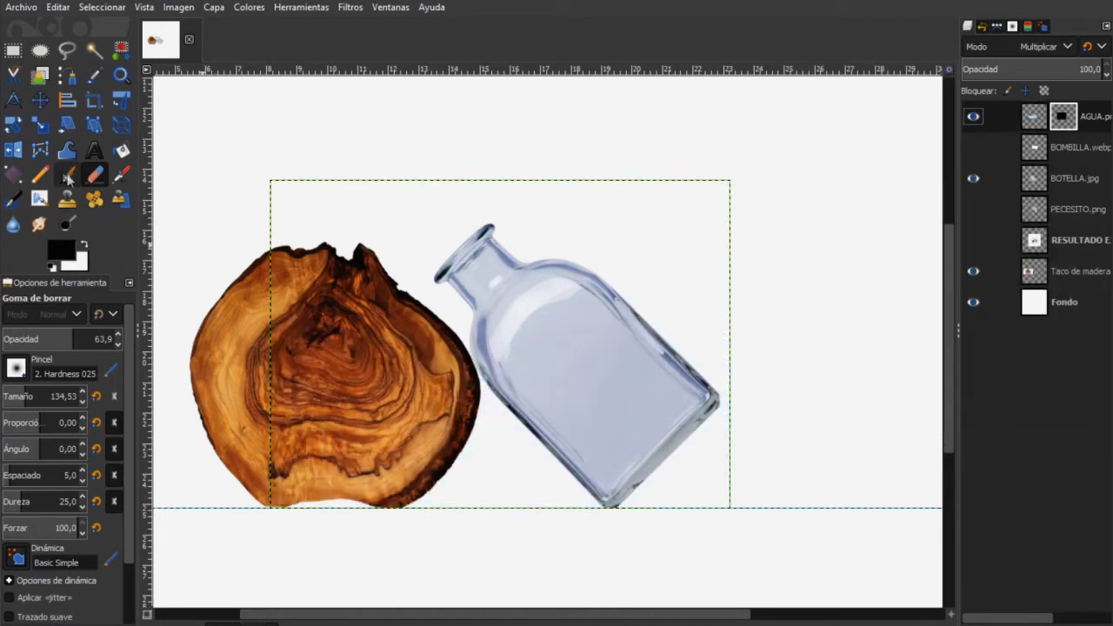
left_click(67, 176)
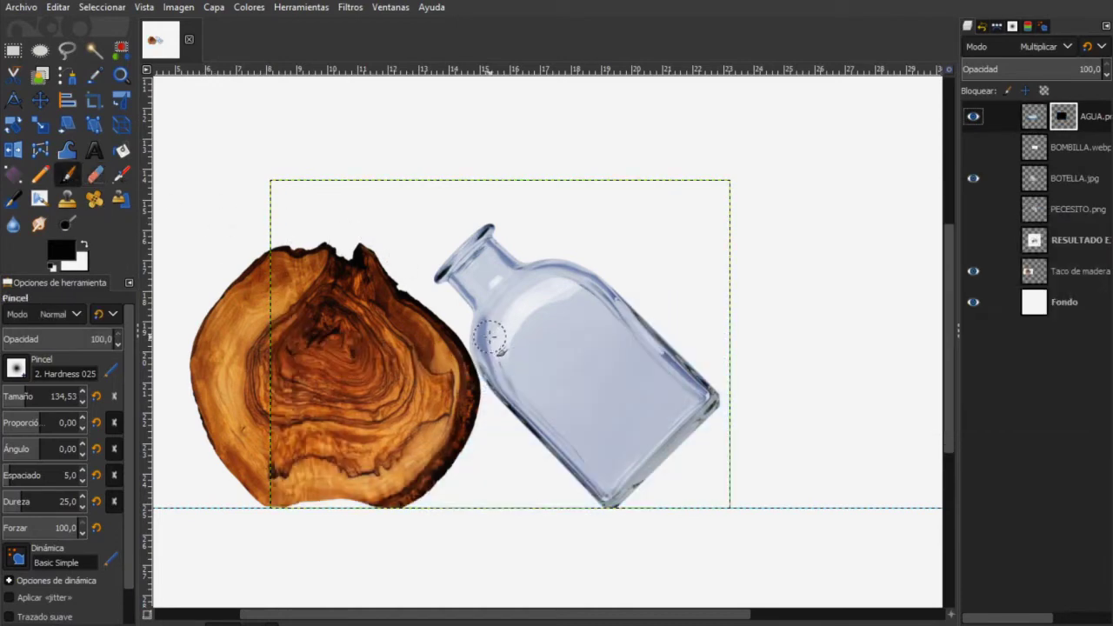
right_click(1066, 125)
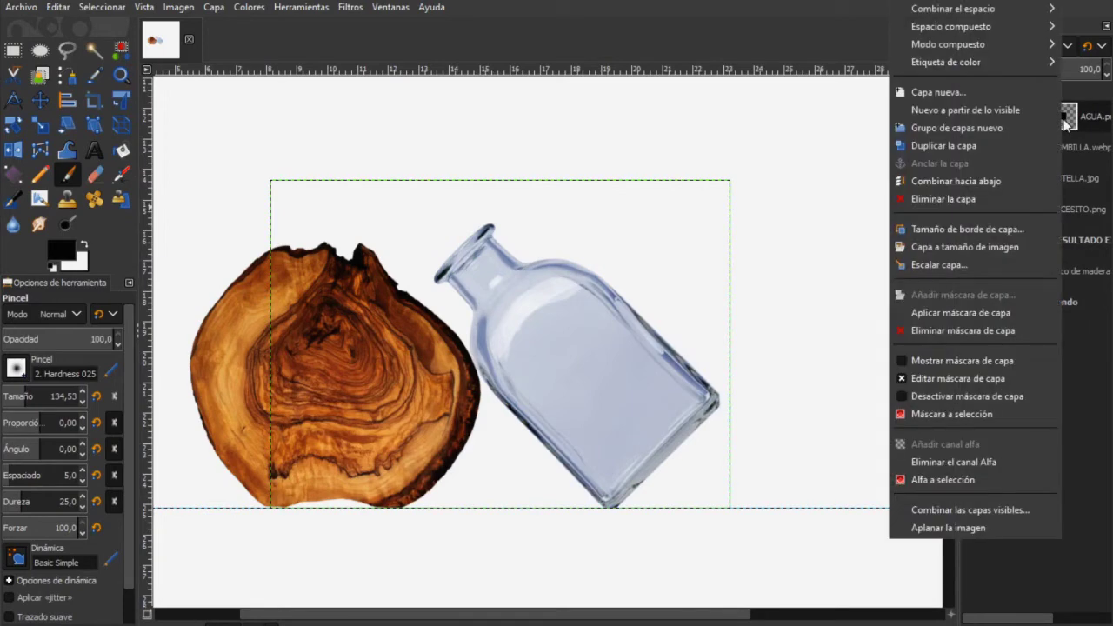
left_click(989, 333)
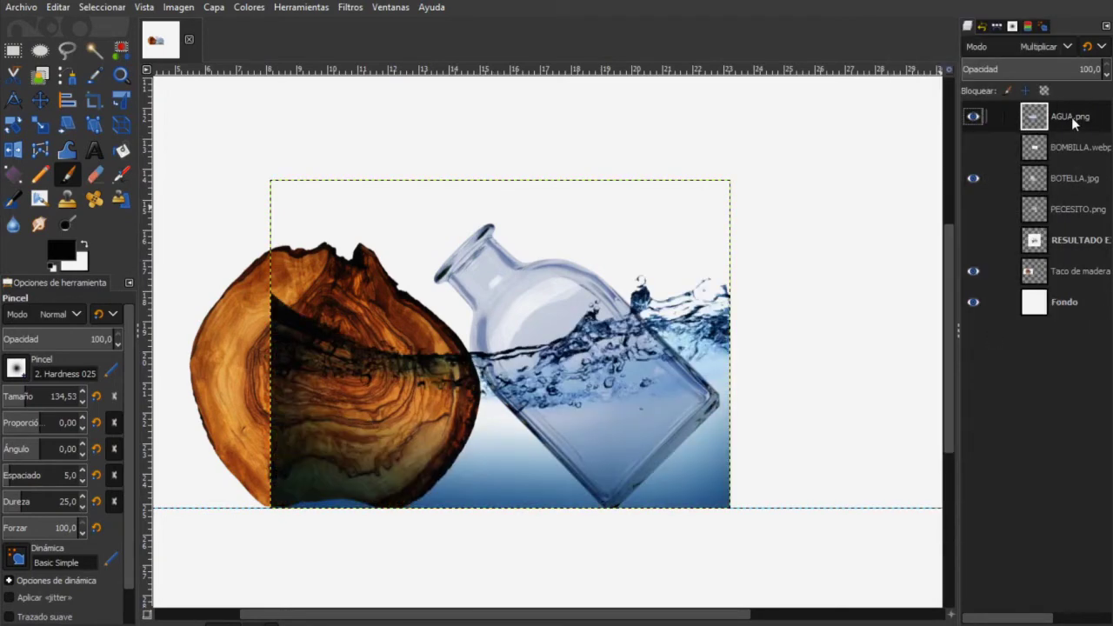
Add a white layer mask with full opacity (Blanco, opacidad total) to the AGUA.png layer
right_click(1073, 123)
left_click(997, 290)
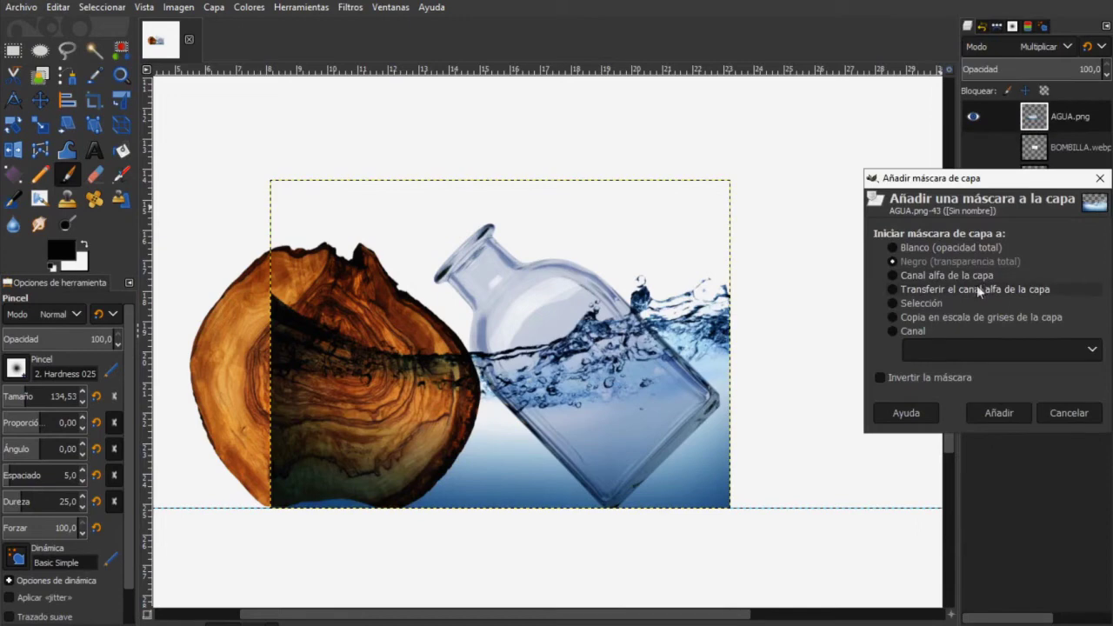
left_click(893, 248)
left_click(999, 413)
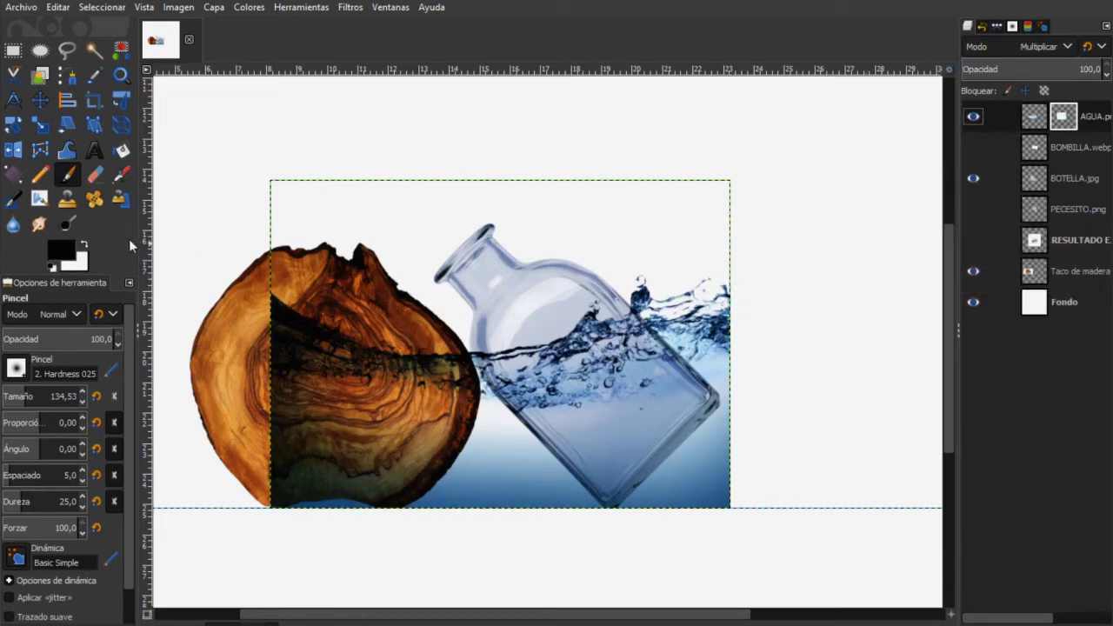
Paint the AGUA.png mask black at brush size 341,16 to hide water outside the bottle, and restore the water inside with white
left_click_drag(44, 396, 54, 396)
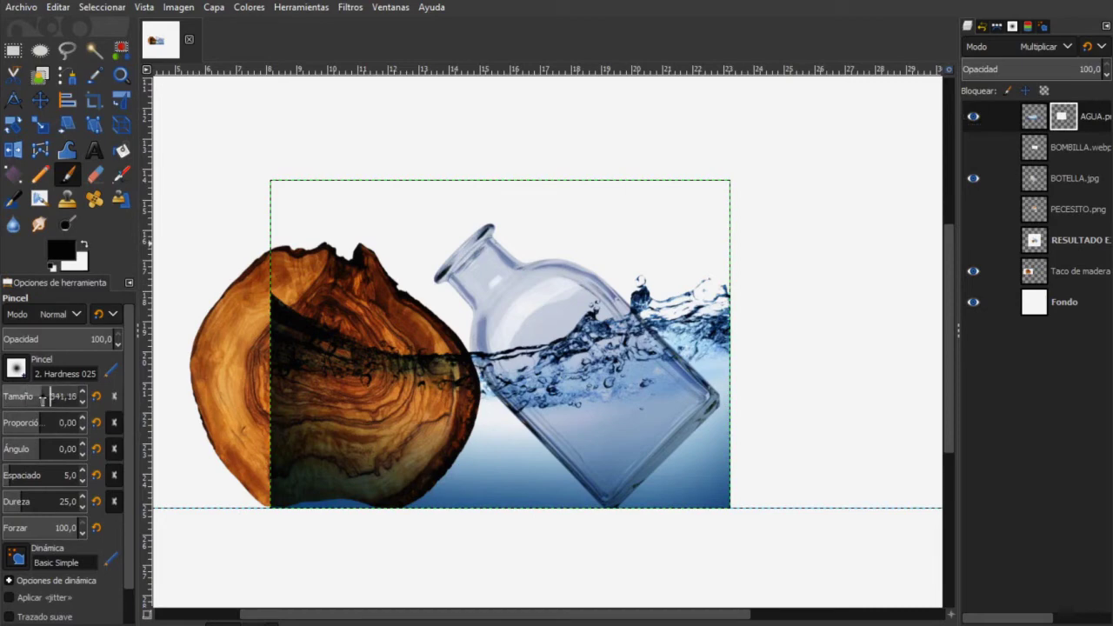
mouse_move(271, 283)
left_mouse_down()
mouse_move(288, 495)
mouse_move(326, 296)
mouse_move(368, 513)
mouse_move(282, 475)
mouse_move(285, 483)
mouse_move(369, 333)
mouse_move(448, 522)
mouse_move(420, 370)
mouse_move(451, 432)
mouse_move(576, 542)
left_mouse_up()
mouse_move(669, 549)
left_mouse_down()
mouse_move(748, 449)
mouse_move(746, 317)
mouse_move(642, 254)
mouse_move(741, 367)
mouse_move(635, 270)
mouse_move(731, 394)
mouse_move(725, 436)
mouse_move(668, 508)
mouse_move(604, 534)
mouse_move(556, 505)
mouse_move(475, 414)
mouse_move(455, 342)
mouse_move(477, 425)
mouse_move(520, 477)
mouse_move(714, 618)
mouse_move(733, 497)
mouse_move(658, 514)
mouse_move(656, 525)
mouse_move(703, 461)
mouse_move(678, 484)
left_mouse_up()
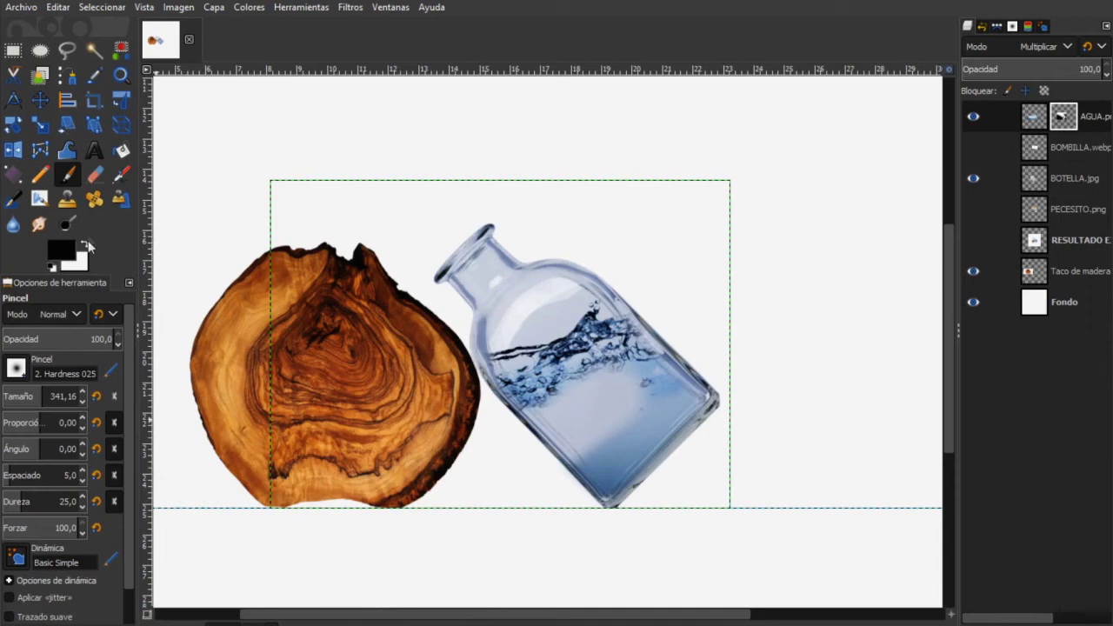
mouse_move(617, 400)
left_mouse_down()
mouse_move(583, 404)
mouse_move(605, 414)
mouse_move(602, 431)
mouse_move(542, 386)
mouse_move(594, 440)
left_mouse_up()
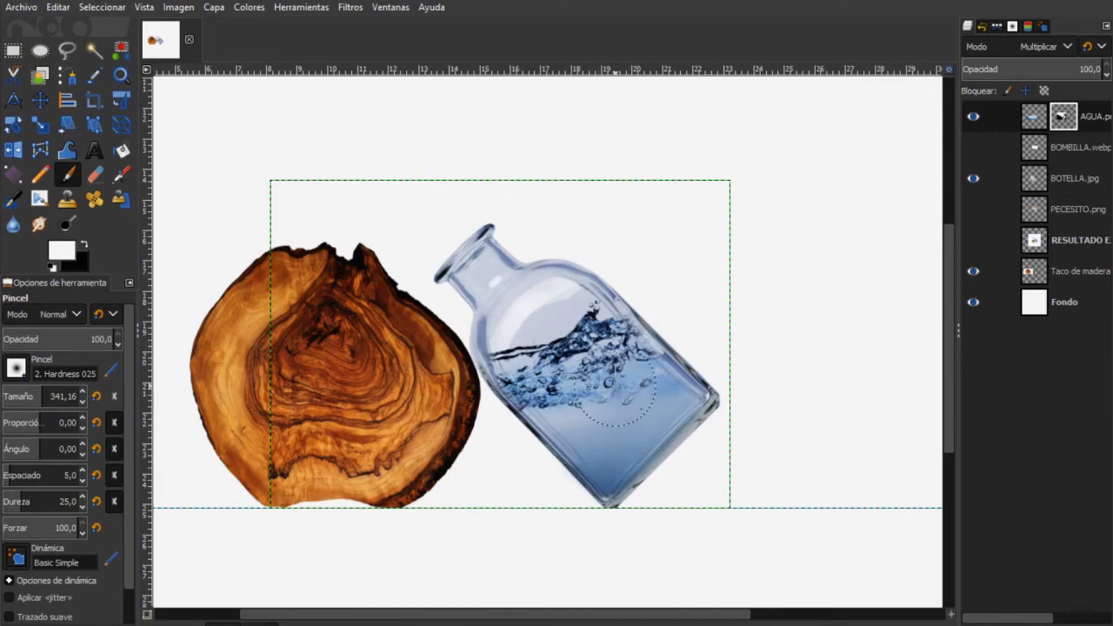
key("x")
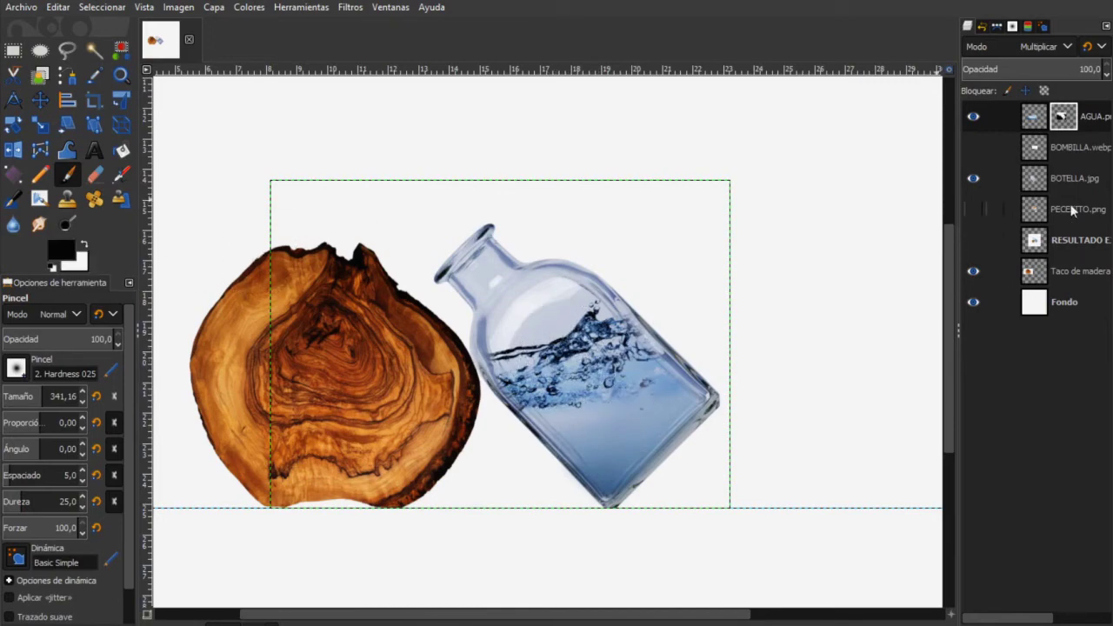
Show the PECESITO.png layer and move it to the top of the layer stack
left_click(974, 209)
left_click_drag(1058, 218, 1037, 116)
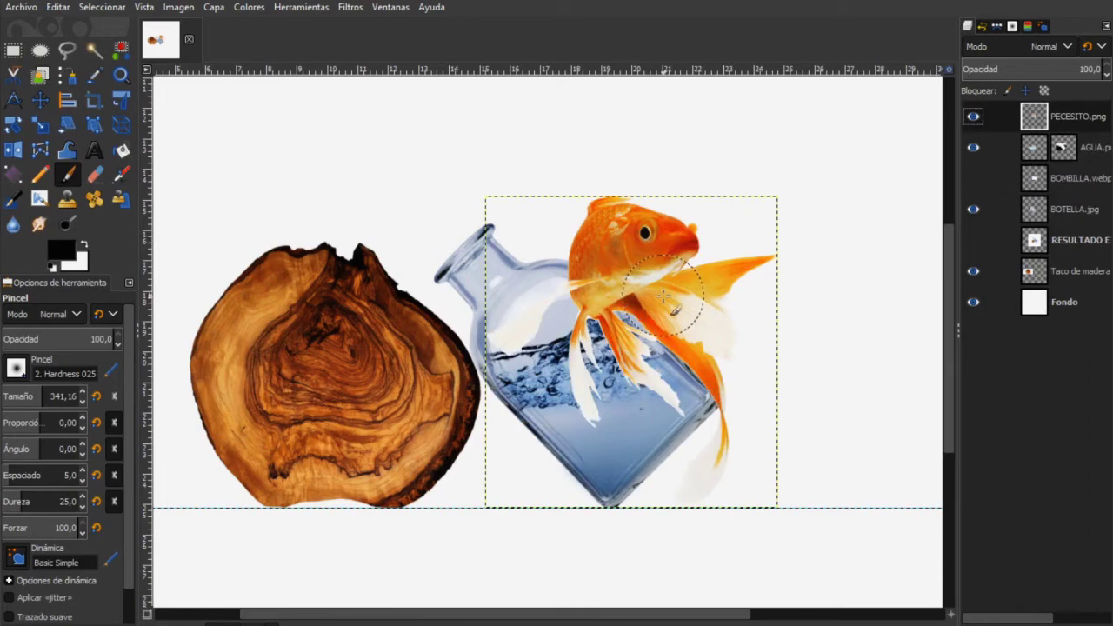
Scale the fish down to 264 × 281 pixels inside the bottle's lower water and set its layer mode to Multiplicar
left_click(40, 125)
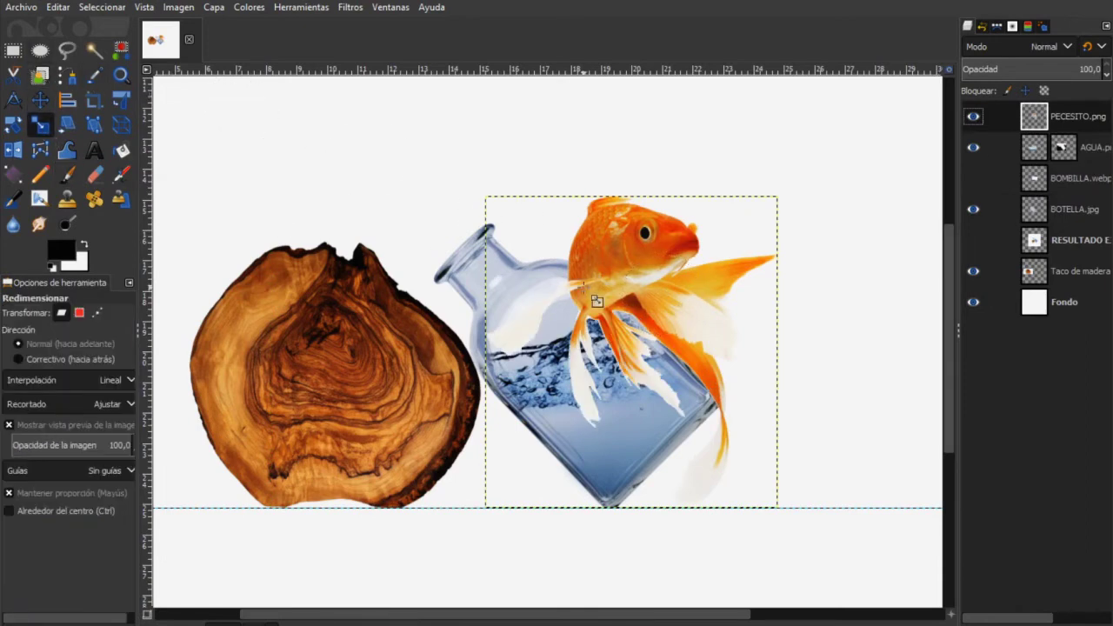
left_click(597, 301)
left_click_drag(502, 210, 655, 459)
left_click_drag(743, 474, 611, 446)
left_click_drag(558, 391, 582, 412)
left_click_drag(620, 449, 614, 443)
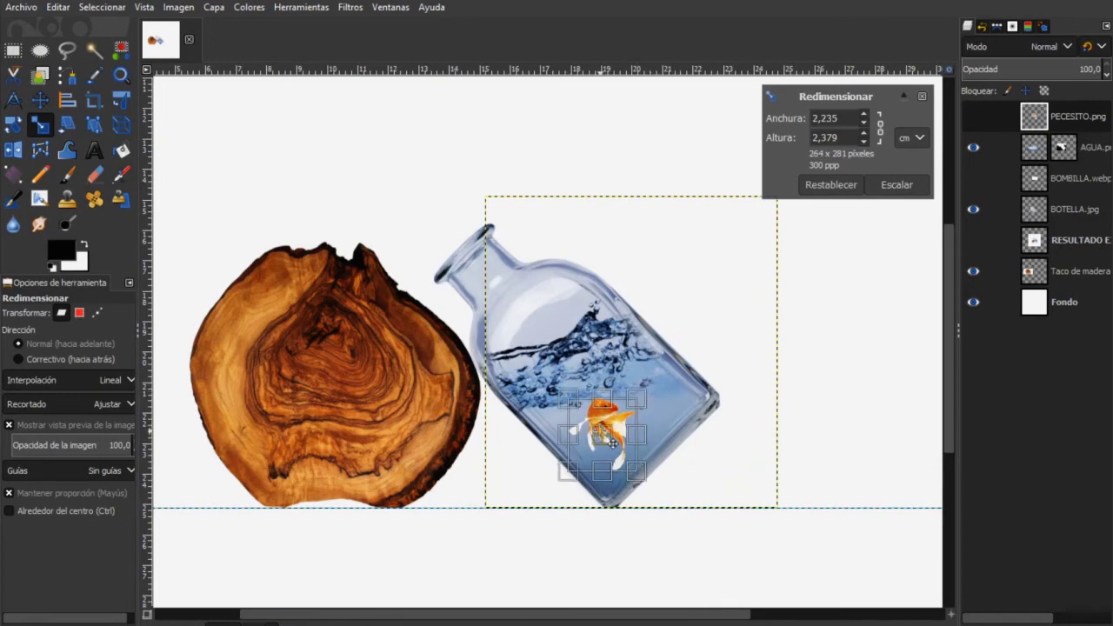
left_click(892, 186)
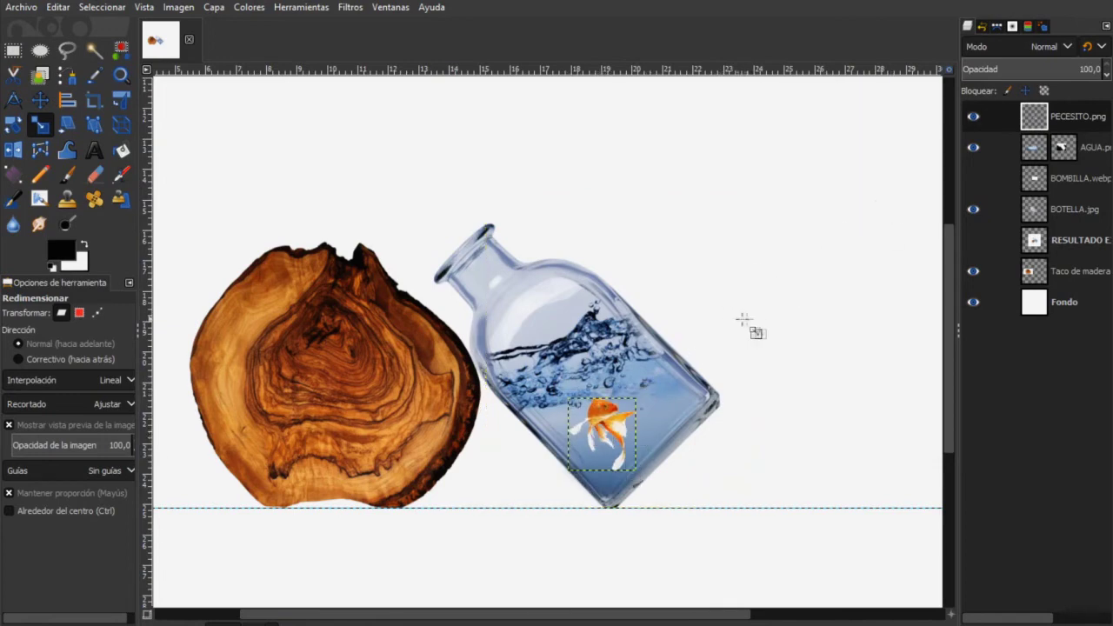
left_click(1062, 46)
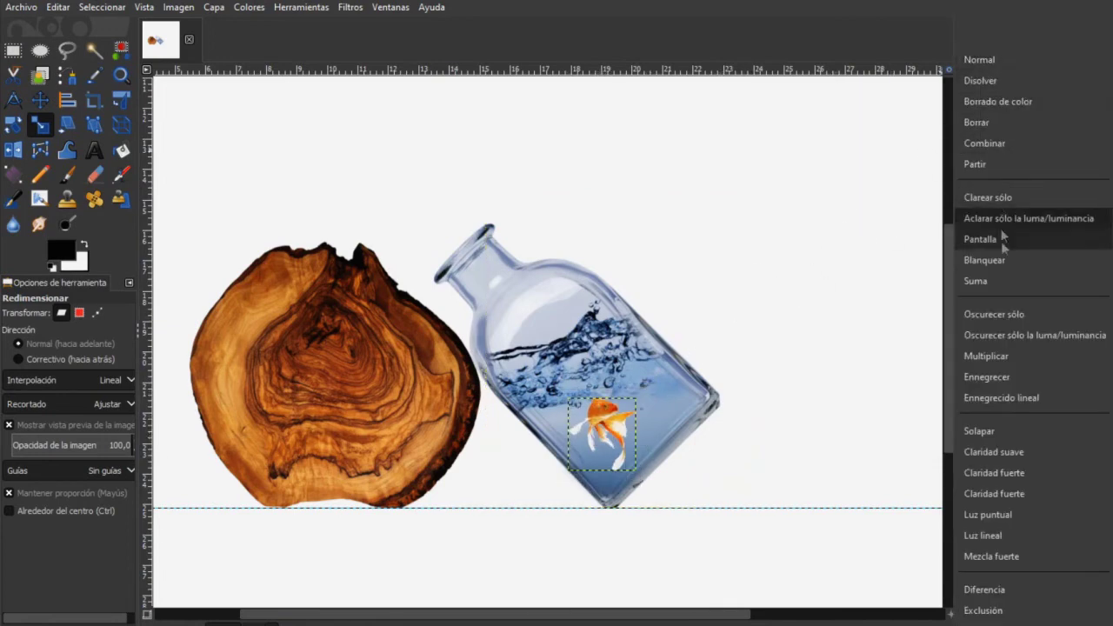
left_click(1011, 357)
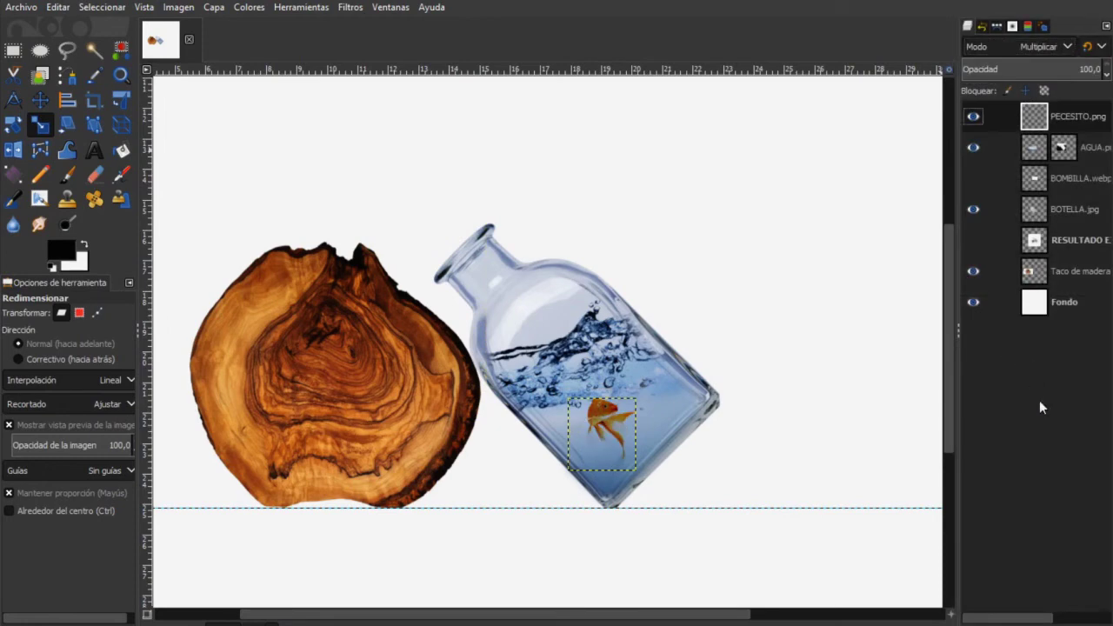
Merge the visible layers, clipped to the image (Recortada según la imagen), keeping the invisible layers
left_click(1035, 303)
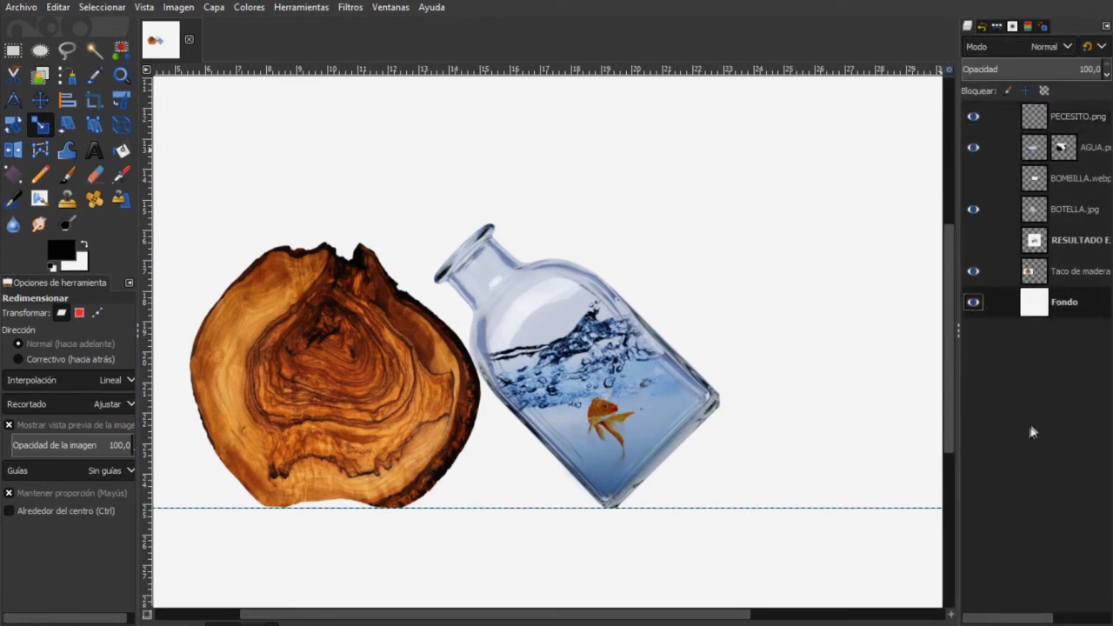
right_click(1059, 303)
left_click(974, 511)
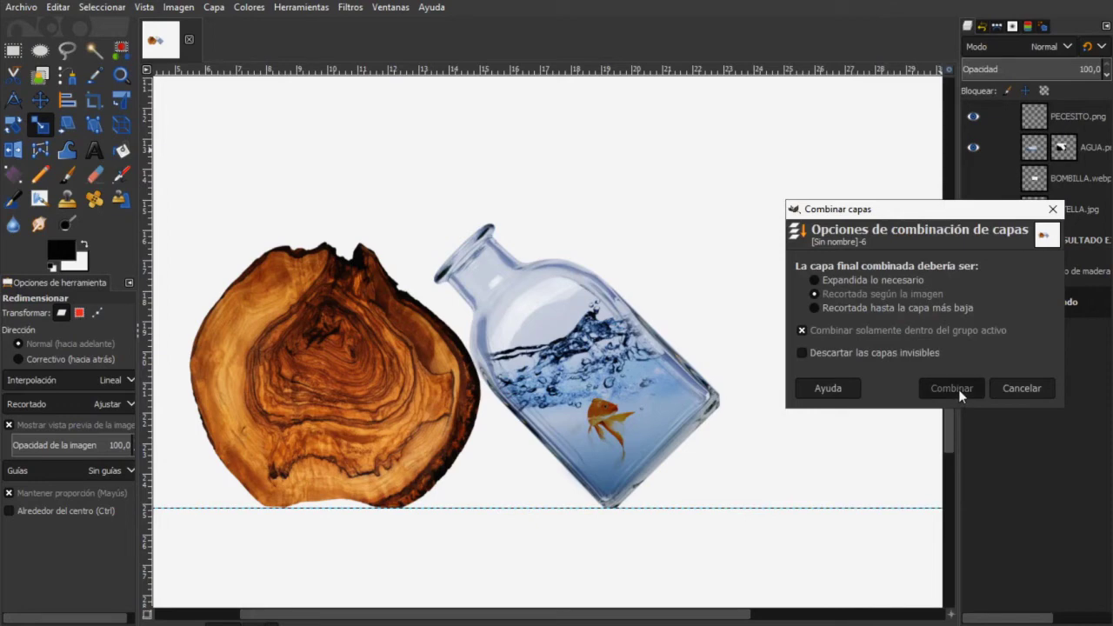
left_click(959, 389)
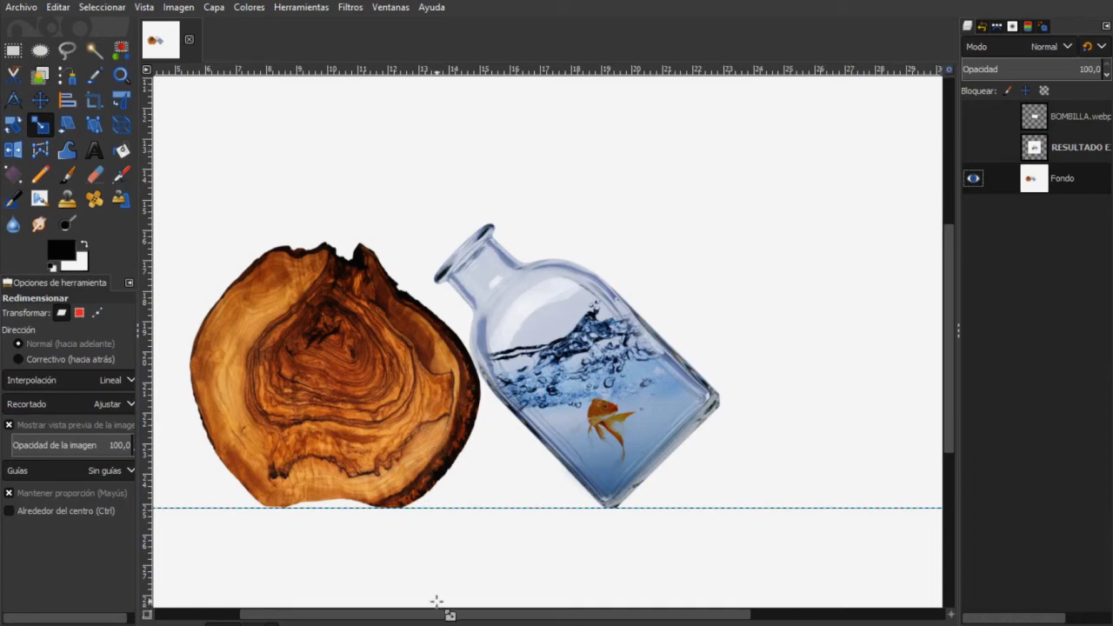
Duplicate the merged Fondo layer and set the copy's mode to Multiplicar
left_click_drag(449, 615, 393, 621)
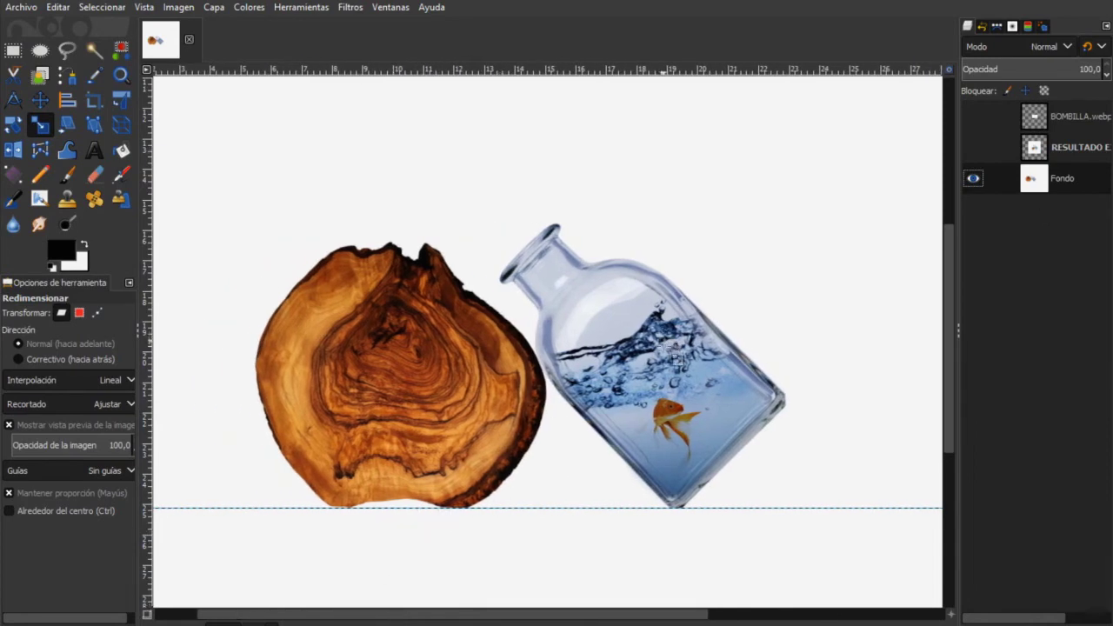
scroll(677, 354, "down", 2, "ctrl")
left_click_drag(640, 621, 676, 621)
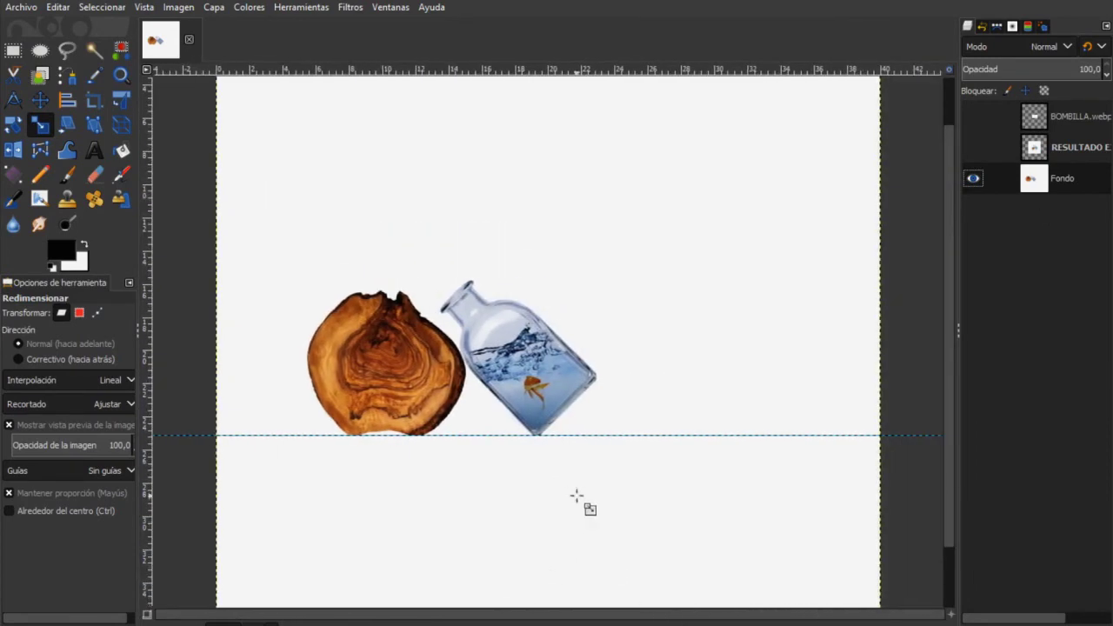
right_click(1100, 189)
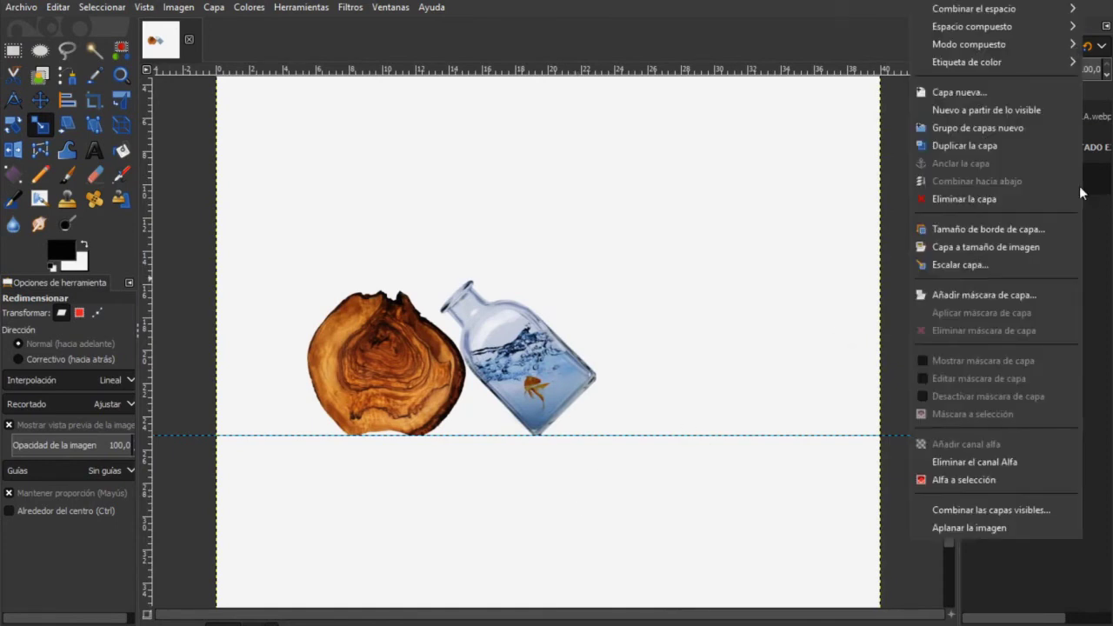
left_click(1015, 142)
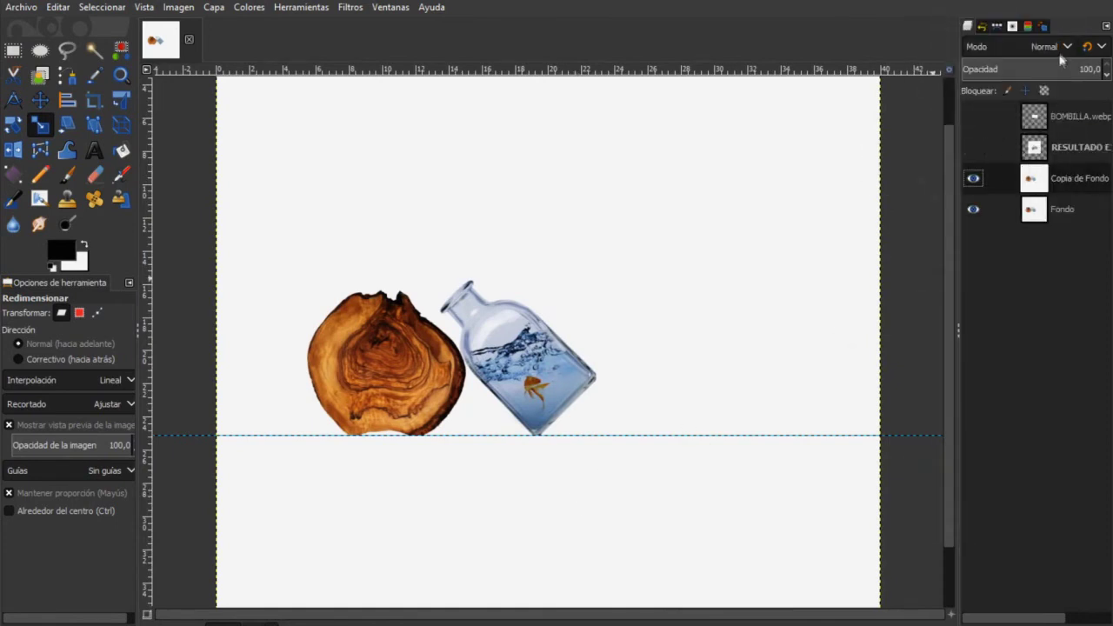
left_click(1066, 48)
left_click(1009, 353)
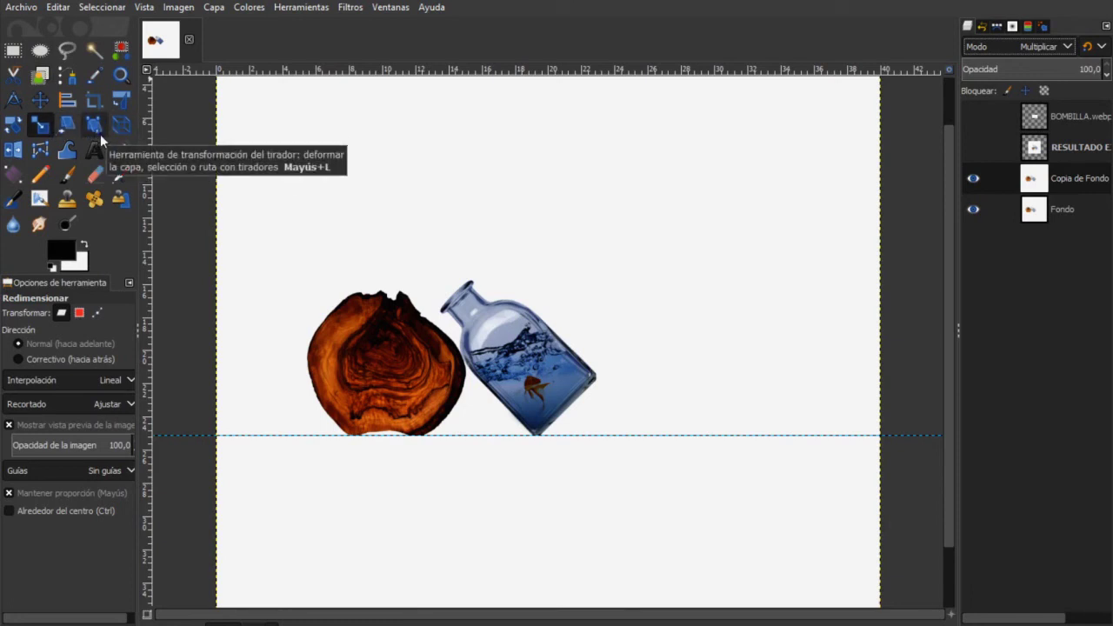
Flip the Copia de Fondo layer vertically and move it below the horizontal guide as a mirrored reflection of the objects
left_click(13, 149)
left_click(18, 359)
scroll(381, 302, "down", 2)
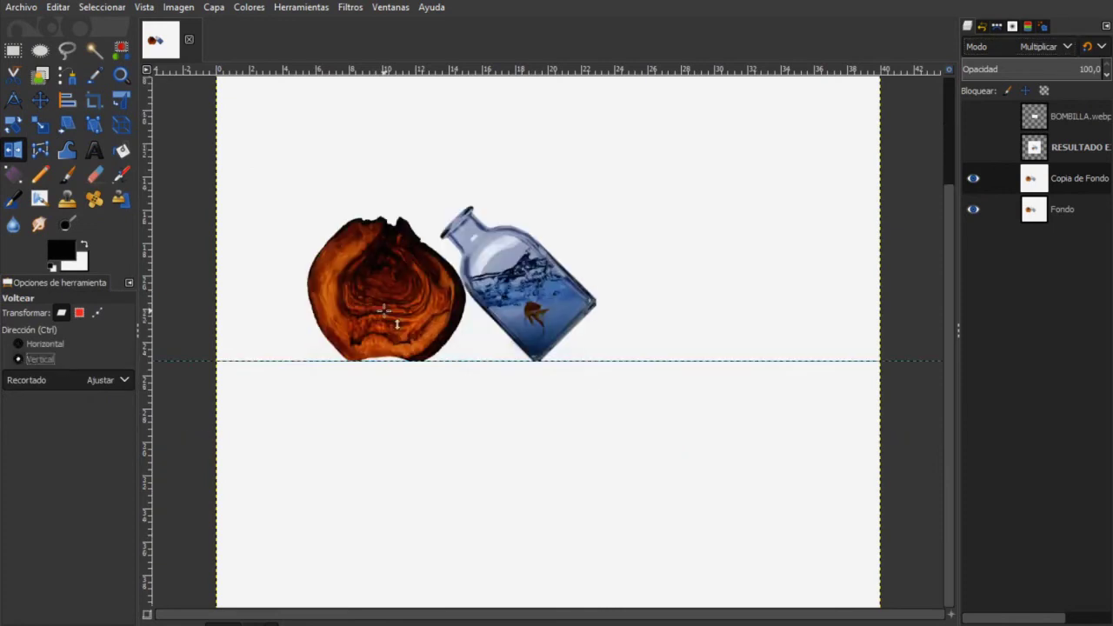
left_click(398, 293)
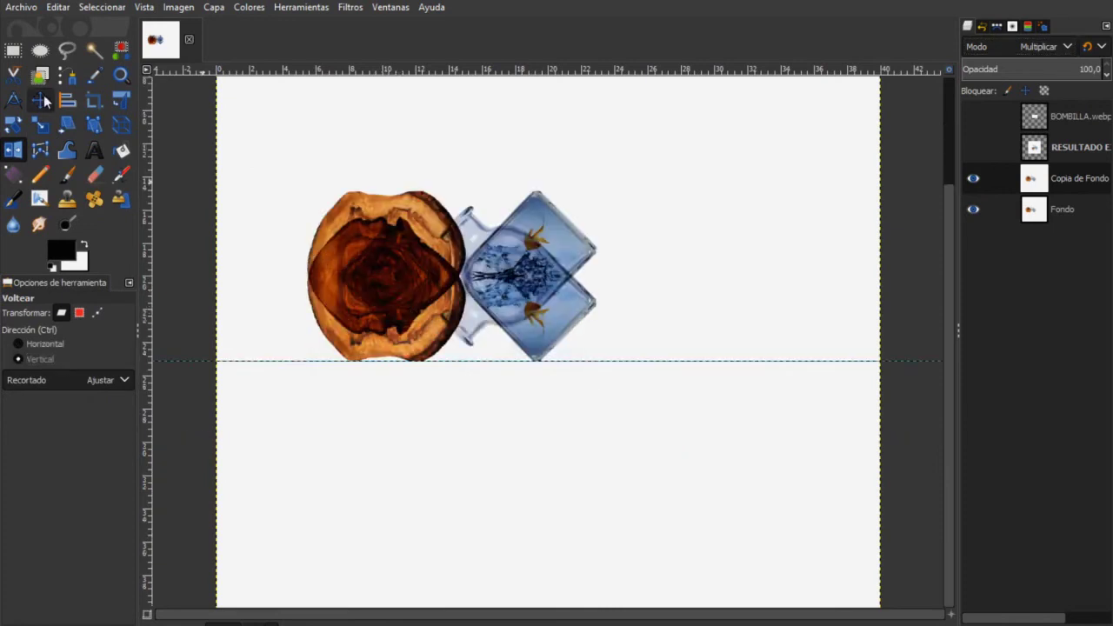
key("m")
left_click_drag(394, 390, 413, 433)
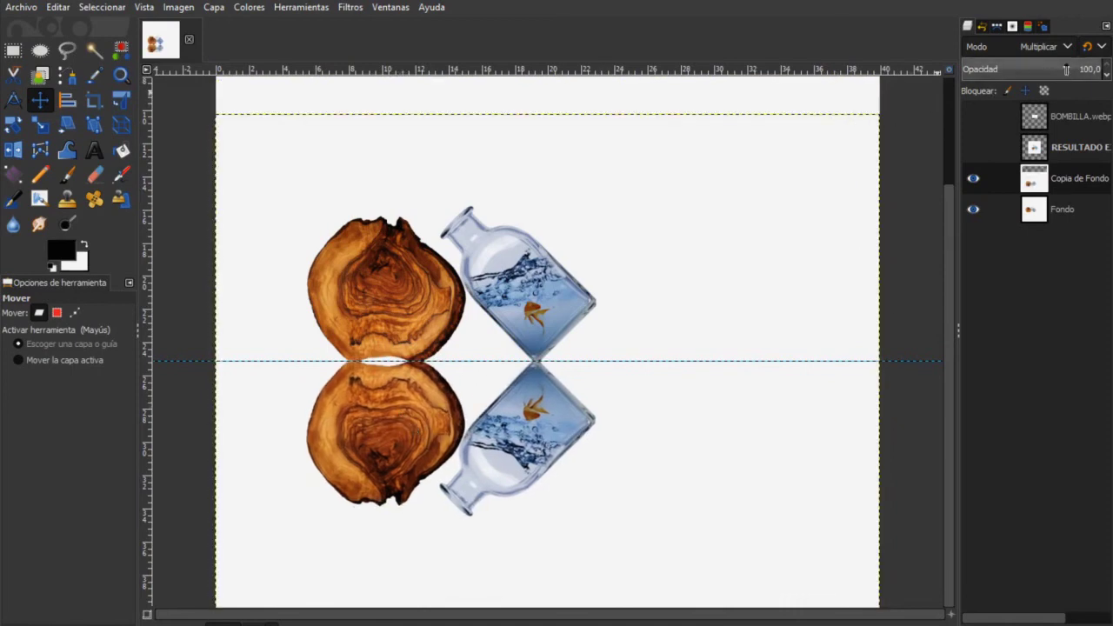
Set the reflection layer's opacity to 56,6 and partly erase the reflection's lower half with the eraser at size 472,37
left_click_drag(1078, 69, 1055, 68)
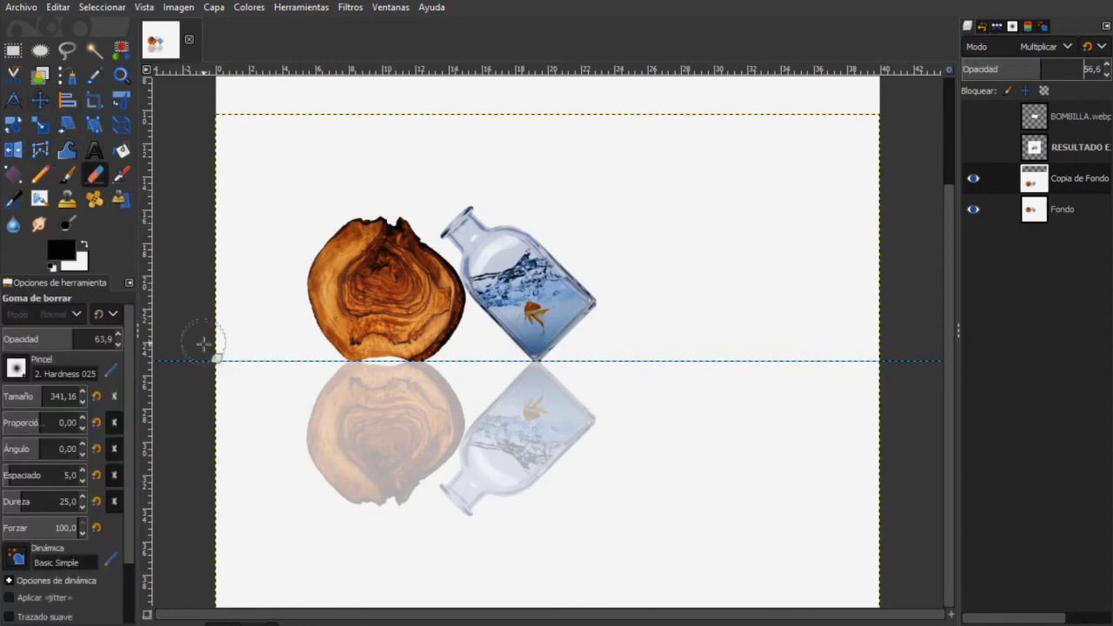
left_click(48, 398)
mouse_move(281, 495)
left_mouse_down()
mouse_move(352, 509)
mouse_move(534, 505)
mouse_move(330, 484)
mouse_move(510, 462)
mouse_move(388, 462)
mouse_move(582, 455)
mouse_move(214, 449)
left_mouse_up()
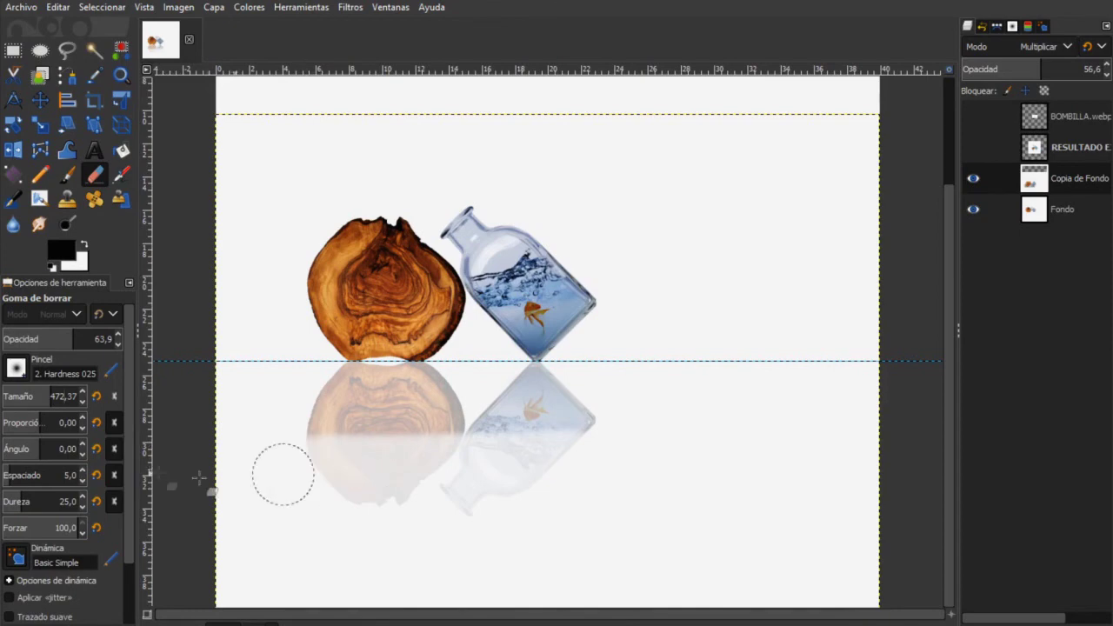
Enlarge the eraser to size 931,68 and fade out the lower parts of the wood and bottle reflections
key("bracketright")
key("bracketright")
key("bracketright")
key("bracketright")
key("bracketright")
key("bracketright")
key("bracketright")
key("bracketright")
mouse_move(271, 481)
left_mouse_down()
mouse_move(281, 472)
mouse_move(395, 490)
mouse_move(616, 491)
left_mouse_up()
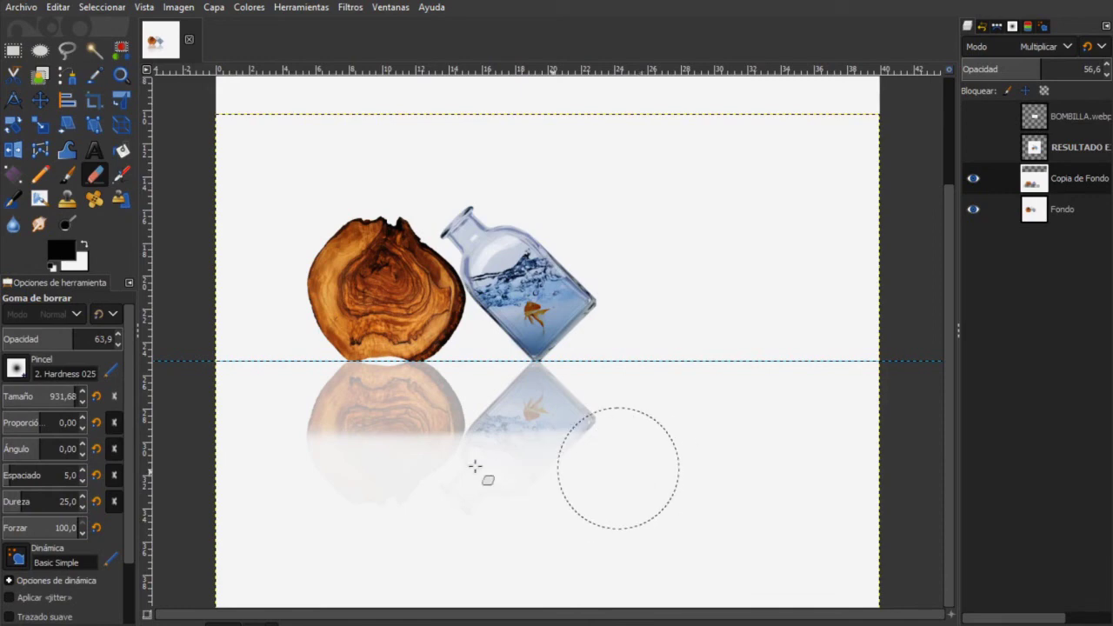
left_click_drag(475, 467, 318, 460)
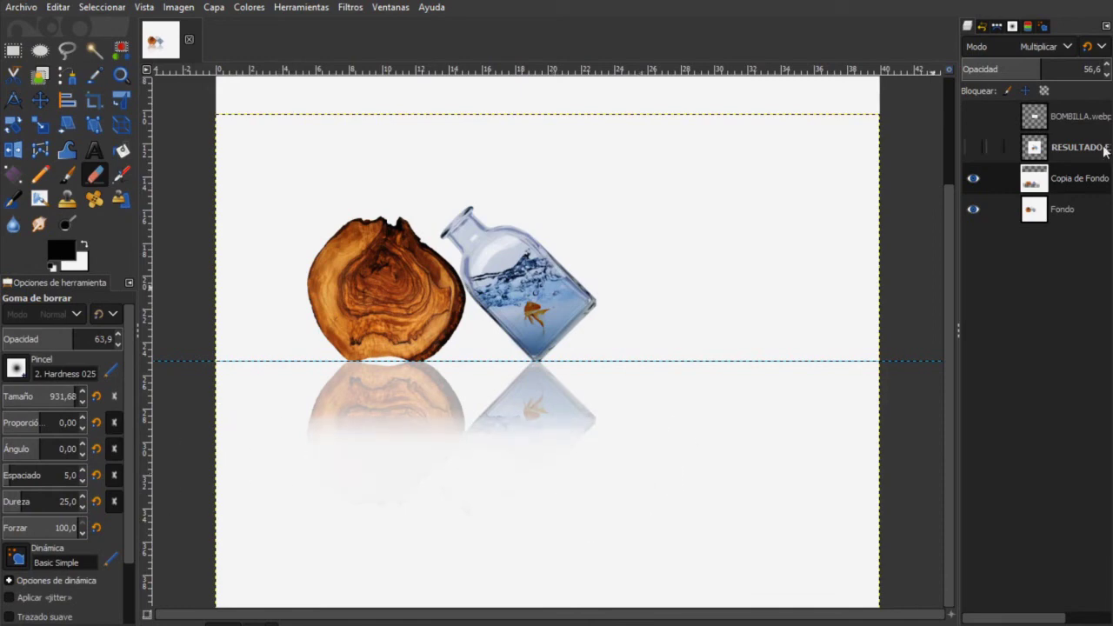
Lower the reflection layer's opacity to 27,5 and remove the horizontal guide from the image
left_click(1023, 70)
left_click_drag(1023, 70, 1001, 69)
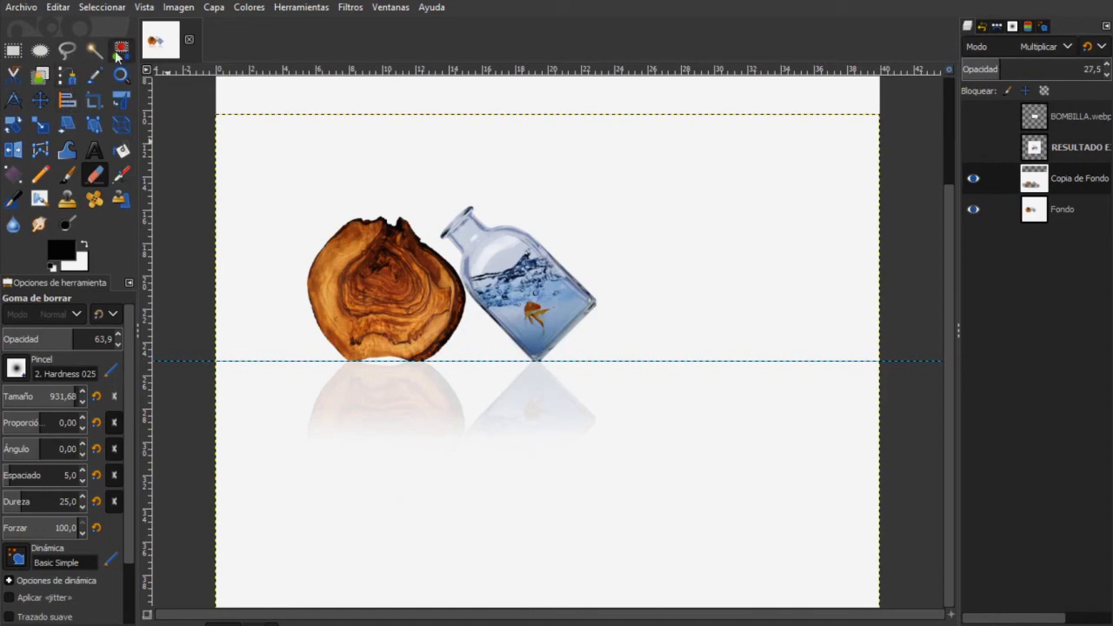
left_click(40, 100)
left_click_drag(186, 358, 236, 63)
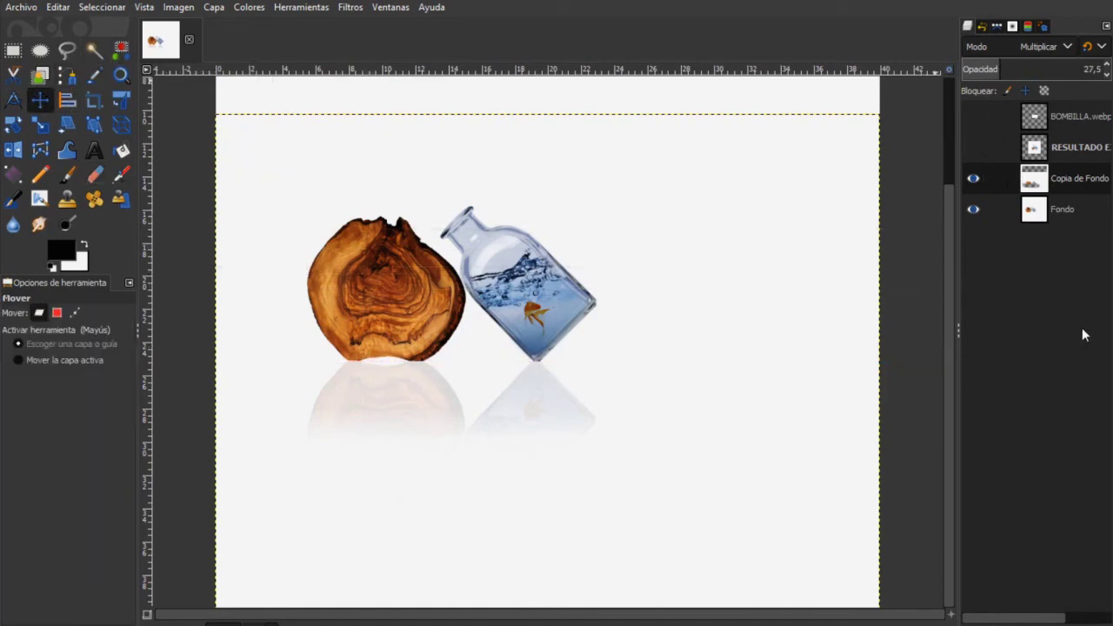
Crop the image to about 3240 × 3368 px around the wood slice, bottle and reflections, starting at the canvas's left edge
left_click(1081, 215)
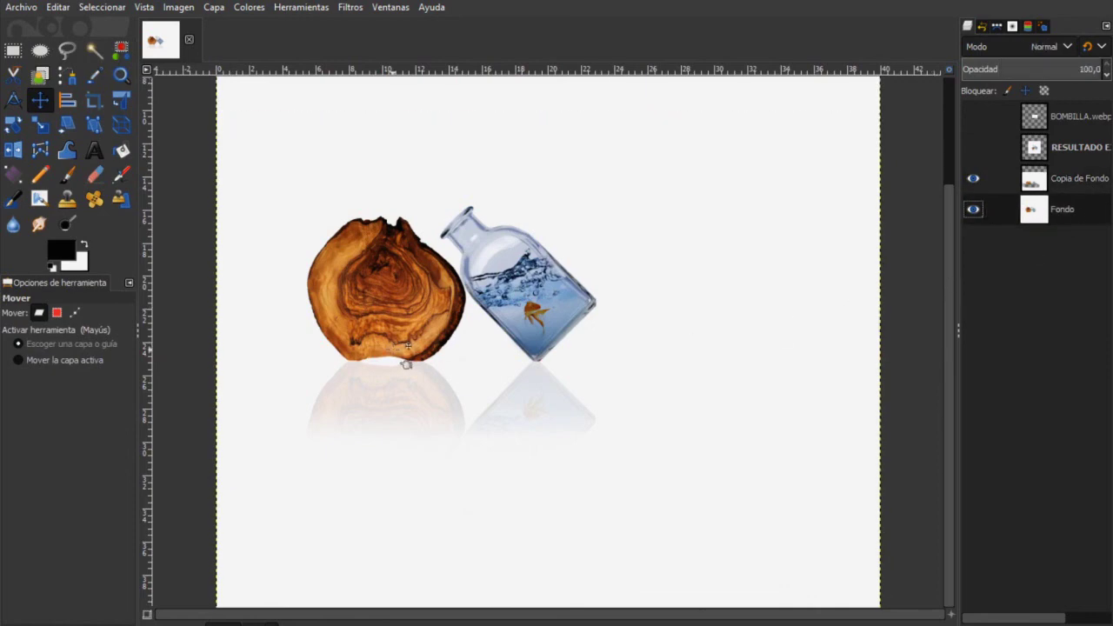
scroll(425, 373, "down", 1)
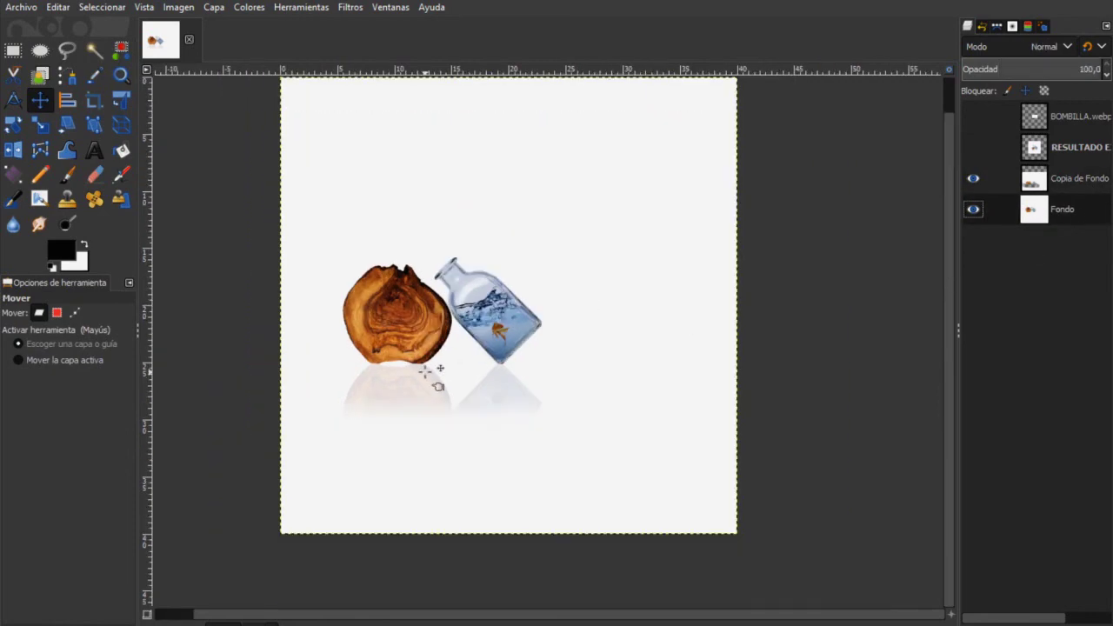
left_click(94, 100)
left_click_drag(281, 178, 596, 509)
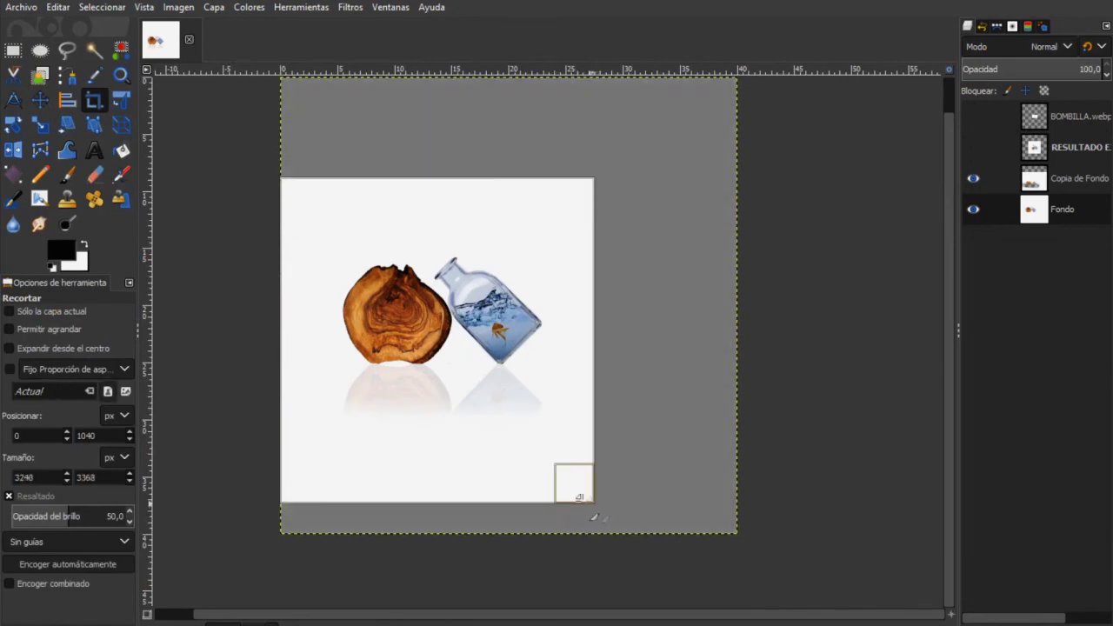
left_click(449, 358)
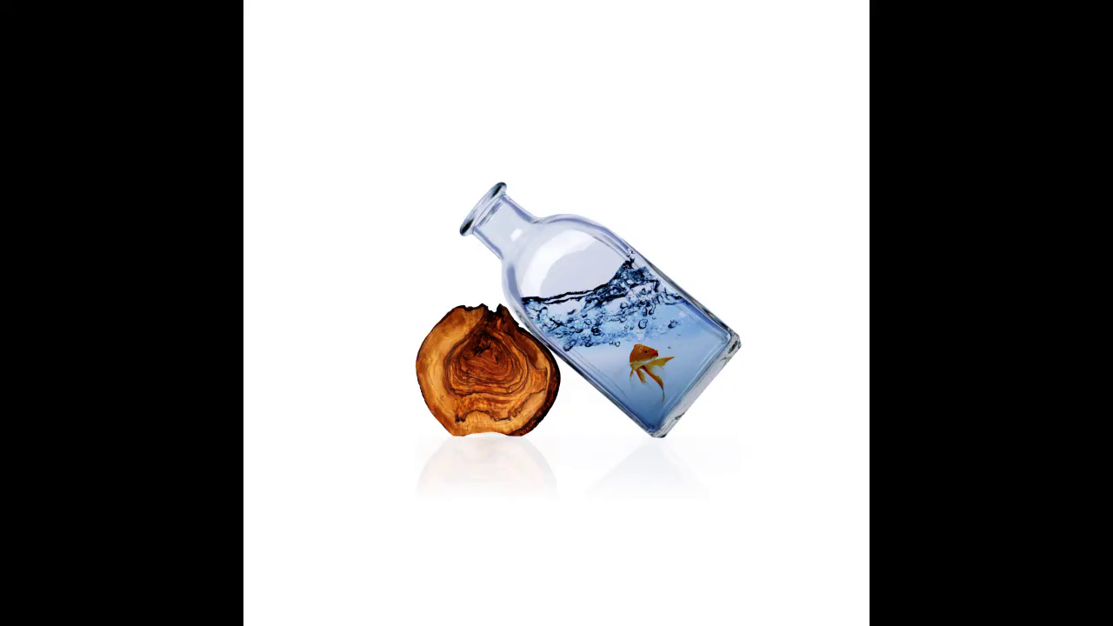